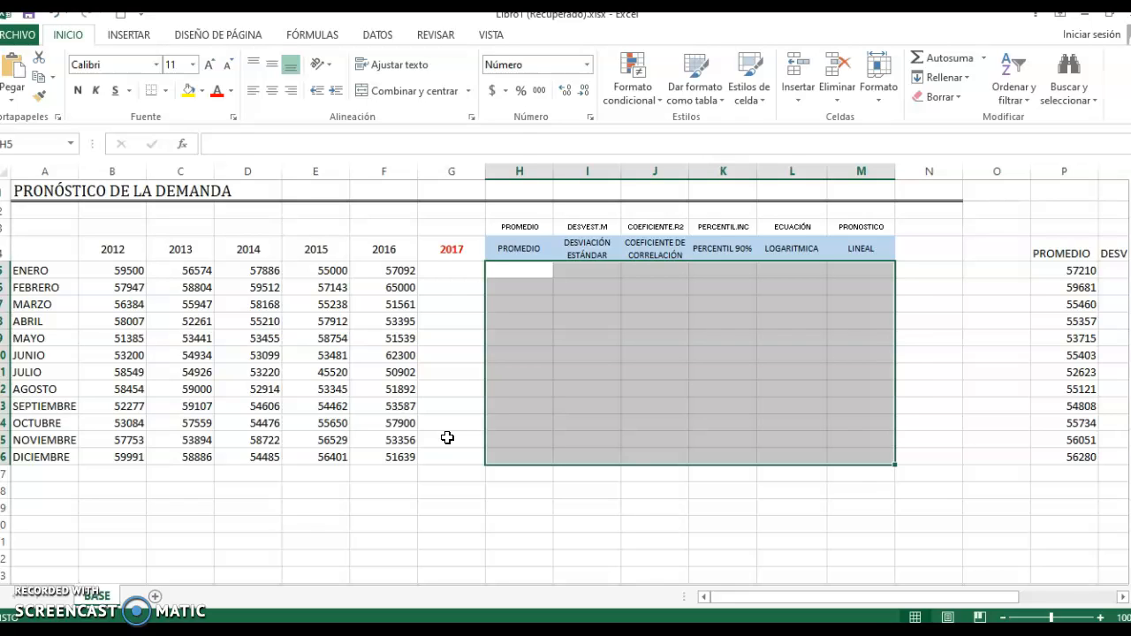
# Examine the 2012 to 2016 year headers and the monthly demand data from ENERO to DICIEMBRE
pyautogui.press('Home')
pyautogui.press('Up')
pyautogui.press('Right')
pyautogui.hotkey('shift', 'Right')
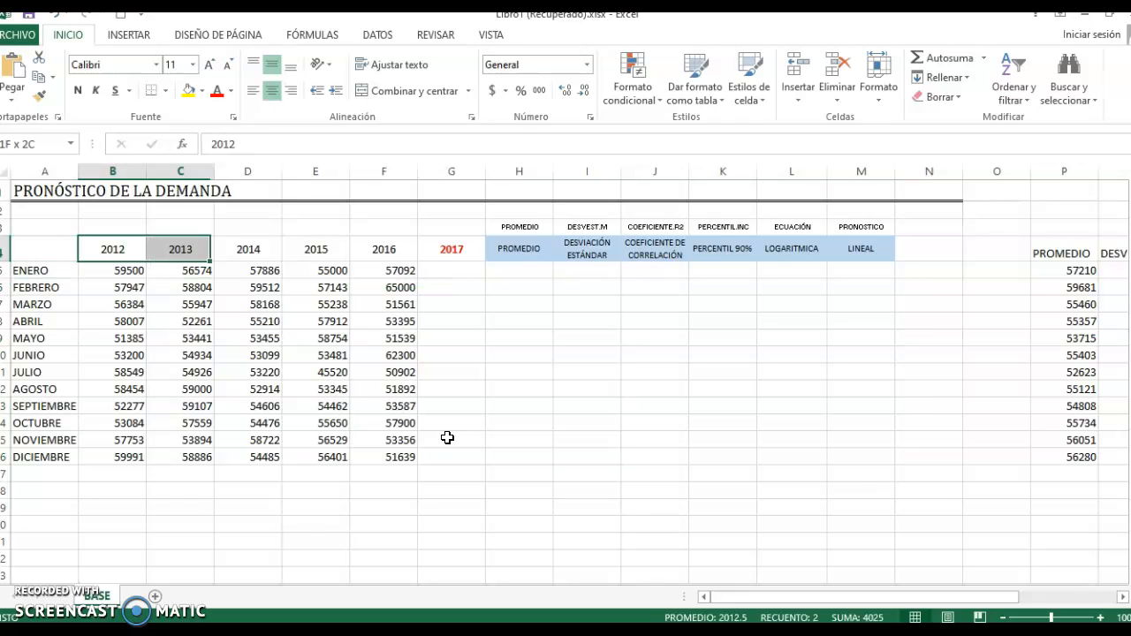
pyautogui.hotkey('shift', 'Right')
pyautogui.hotkey('shift', 'Right')
pyautogui.hotkey('shift', 'Right')
pyautogui.hotkey('ctrl', 'shift', 'Down')
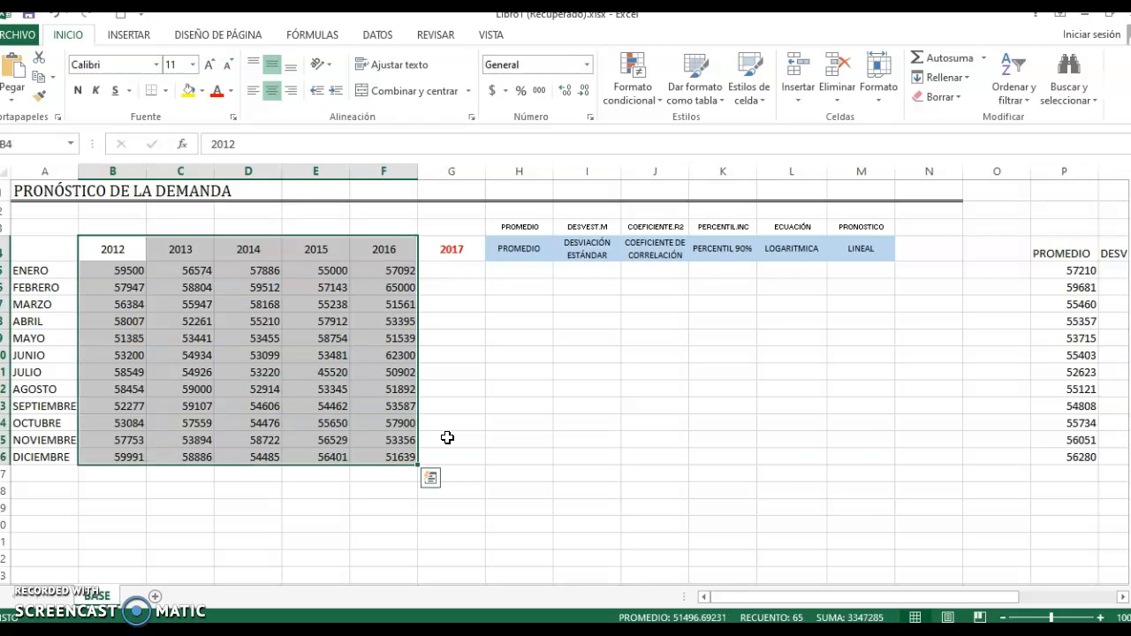
pyautogui.hotkey('ctrl', 'shift', 'Up')
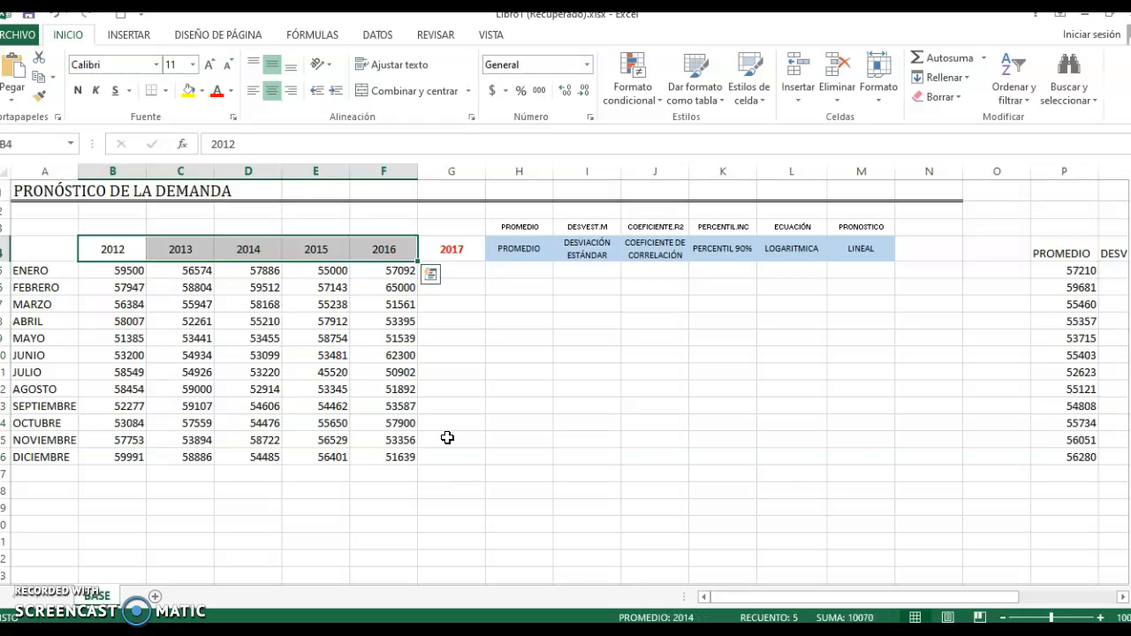
pyautogui.press('Down')
pyautogui.press('Left')
pyautogui.hotkey('ctrl', 'shift', 'Right')
pyautogui.hotkey('ctrl', 'shift', 'Down')
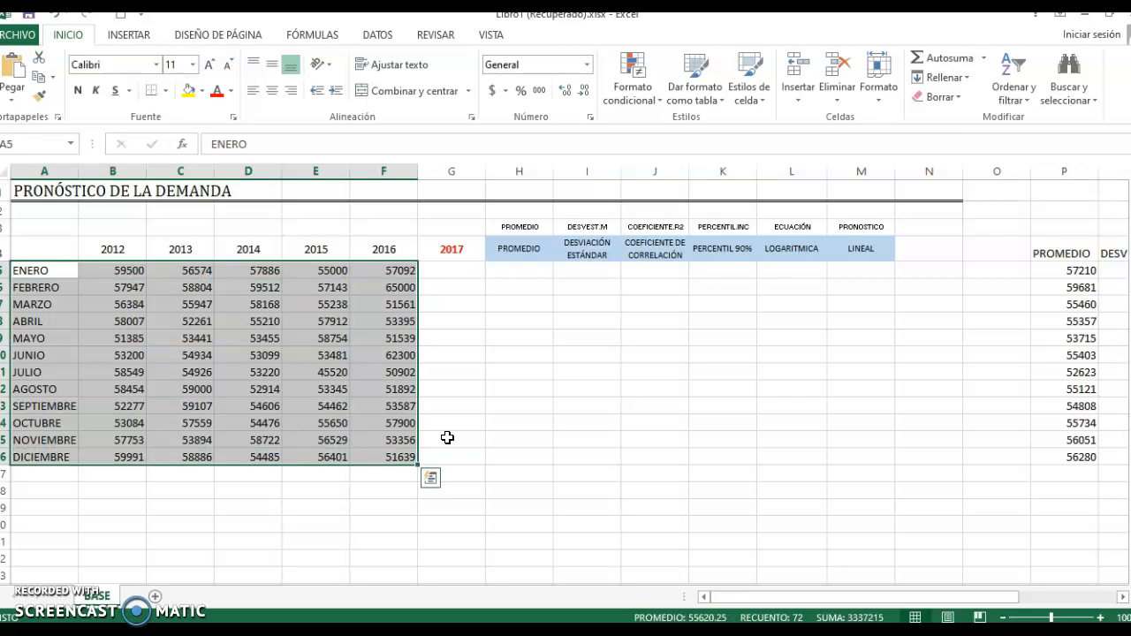
# Examine the 2017 forecast column G from ENERO to DICIEMBRE
pyautogui.press('Up')
pyautogui.press('Right')
pyautogui.press('Right')
pyautogui.press('Right')
pyautogui.press('Right')
pyautogui.press('Right')
pyautogui.press('Right')
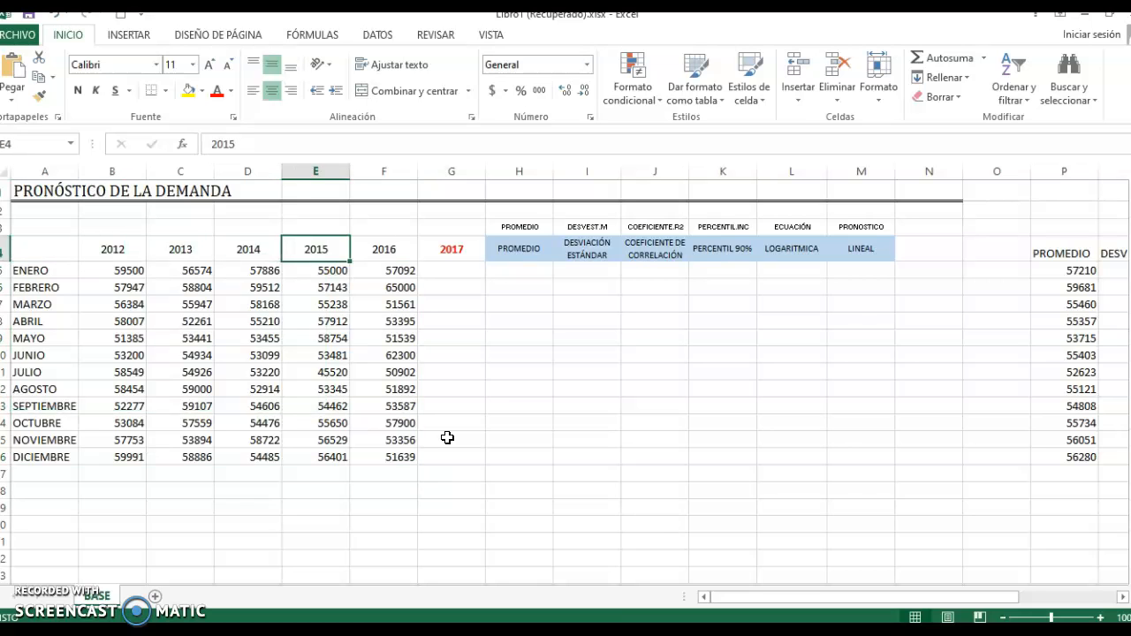
pyautogui.press('Down')
pyautogui.hotkey('shift', 'Down')
pyautogui.hotkey('shift', 'Down')
pyautogui.hotkey('shift', 'Down')
pyautogui.hotkey('shift', 'Down')
pyautogui.hotkey('shift', 'Down')
pyautogui.hotkey('shift', 'Down')
pyautogui.hotkey('shift', 'Down')
pyautogui.hotkey('shift', 'Down')
pyautogui.hotkey('shift', 'Down')
pyautogui.hotkey('shift', 'Down')
pyautogui.hotkey('shift', 'Down')
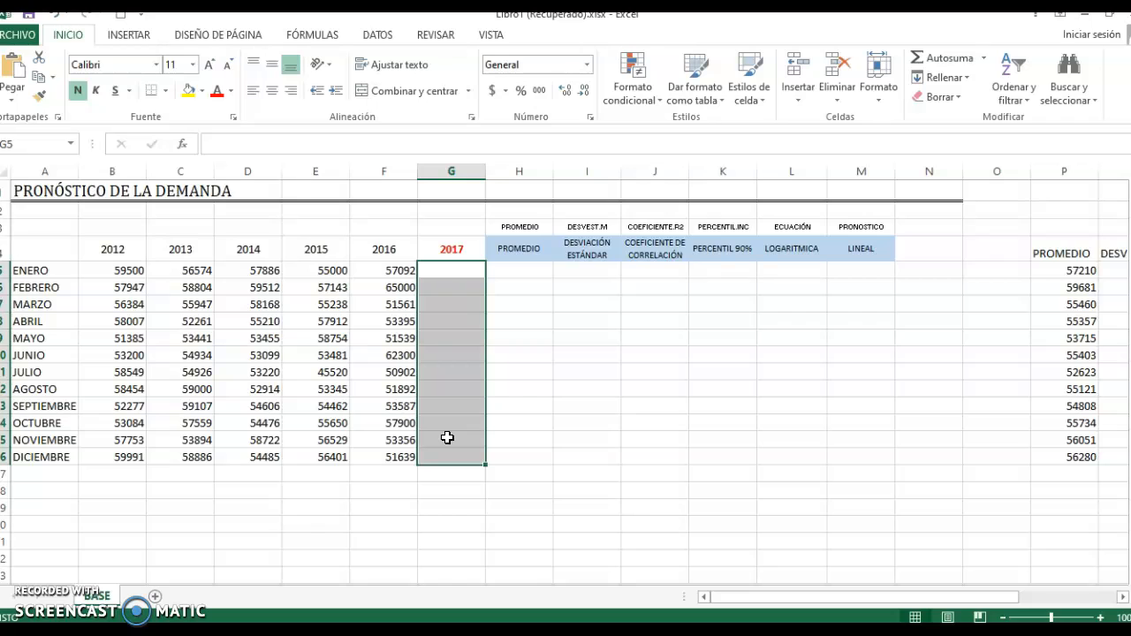
pyautogui.press('Up')
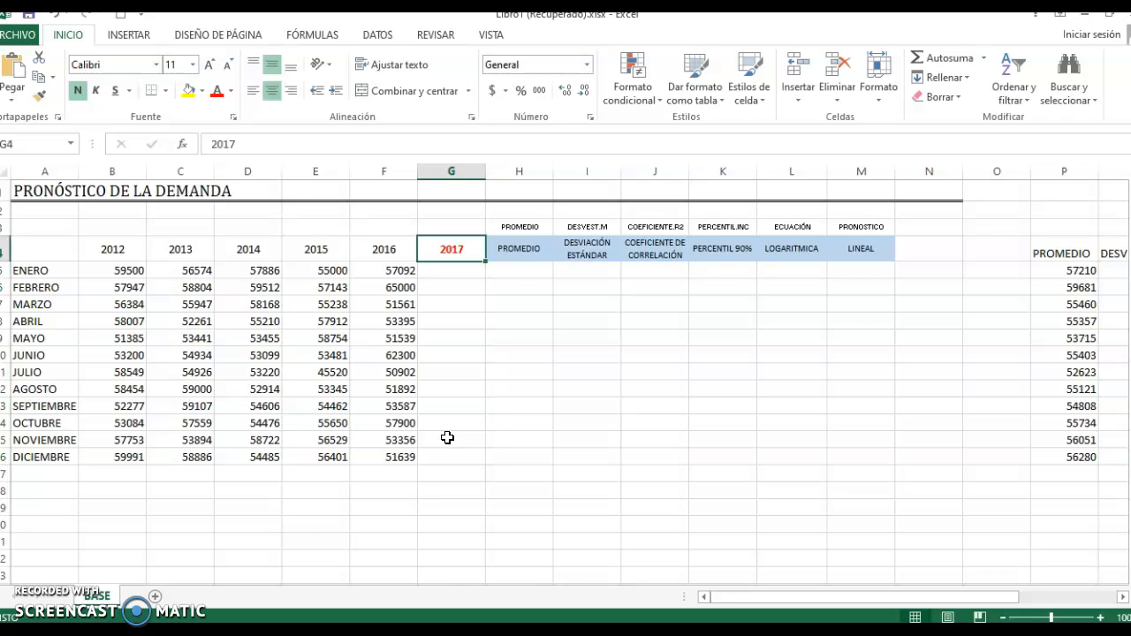
# Enter =PROMEDIO(B5:F5) in H5 to average ENERO's demand from 2012 to 2016
pyautogui.press('Right')
pyautogui.press('Down')
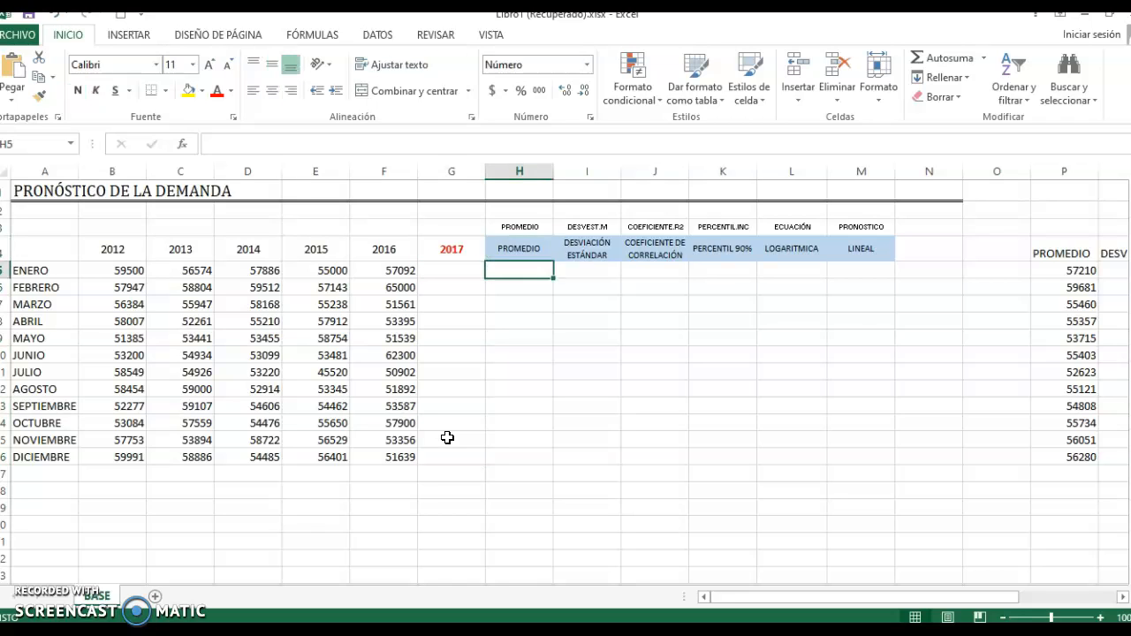
pyautogui.press('Up')
pyautogui.press('Down')
pyautogui.write('=p')
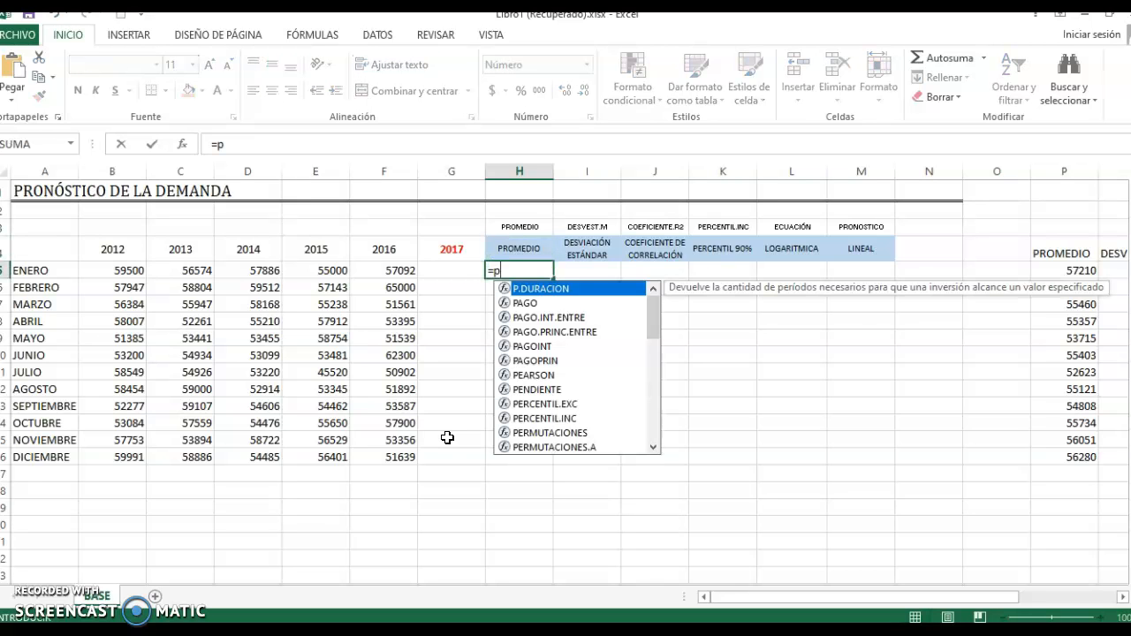
pyautogui.write('rome')
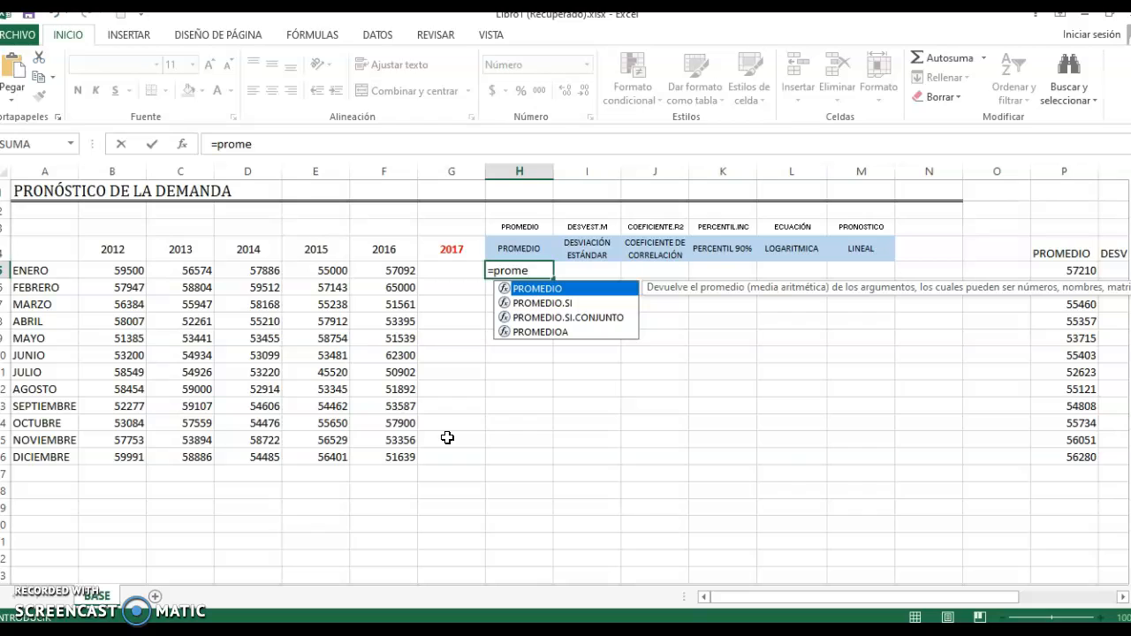
pyautogui.press('Tab')
pyautogui.press('Left')
pyautogui.press('Left')
pyautogui.press('Left')
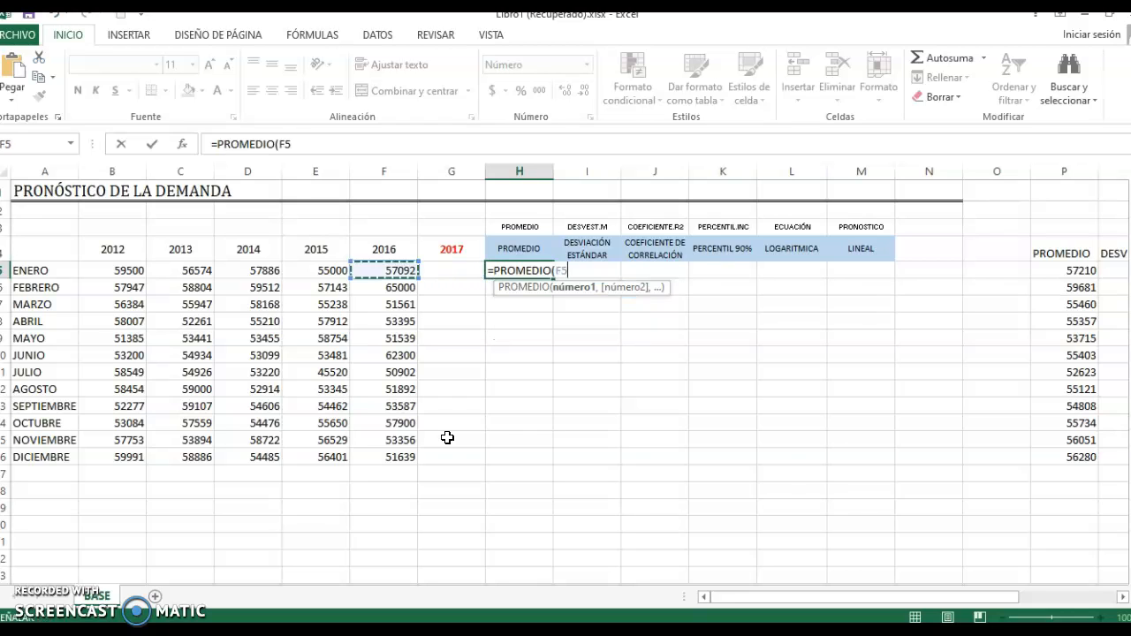
pyautogui.press('Left')
pyautogui.press('Left')
pyautogui.press('Left')
pyautogui.hotkey('shift', 'Right')
pyautogui.hotkey('shift', 'Right')
pyautogui.hotkey('shift', 'Right')
pyautogui.hotkey('shift', 'Right')
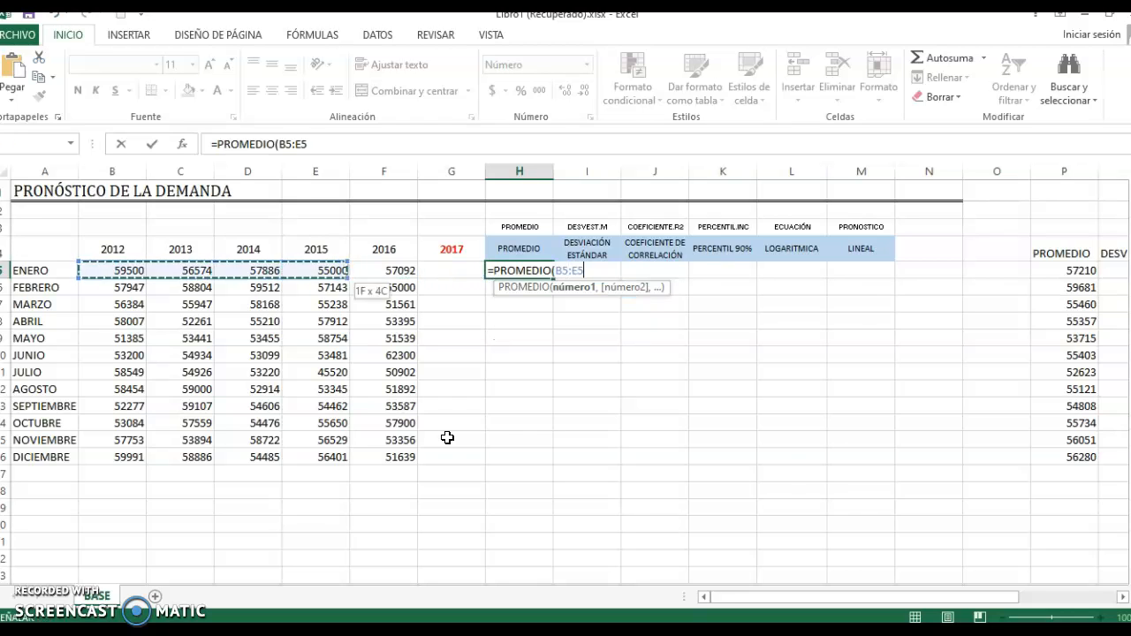
pyautogui.press('Return')
# Fill the PROMEDIO formula from H5 down through H16 for the remaining months
pyautogui.press('Left')
pyautogui.press('Left')
pyautogui.press('Left')
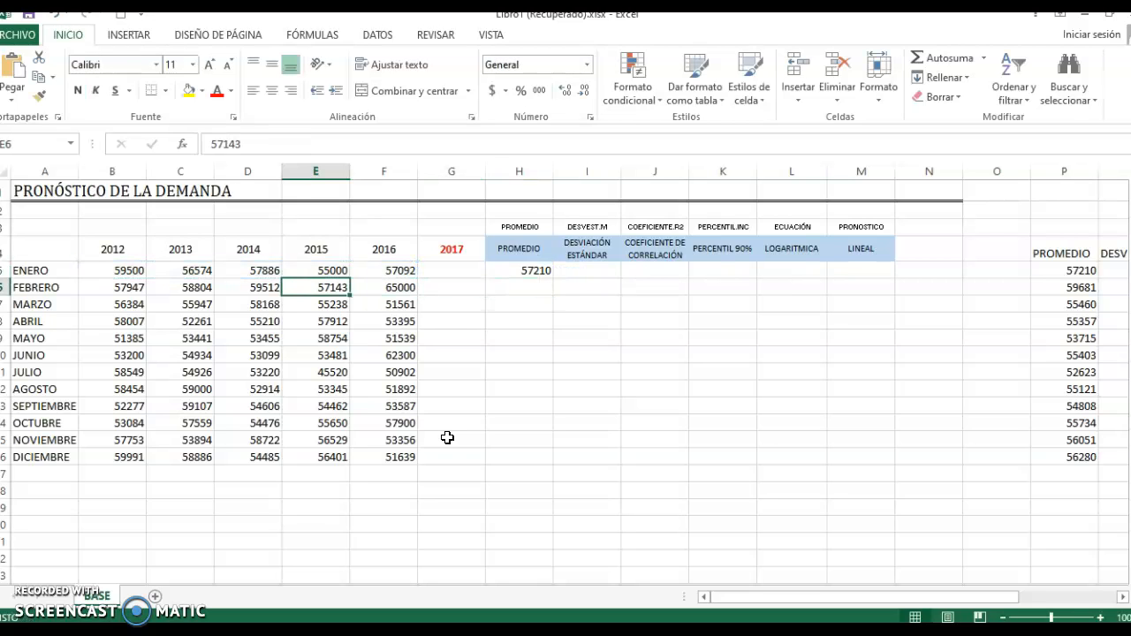
pyautogui.press('Right')
pyautogui.hotkey('ctrl', 'Down')
pyautogui.press('Right')
pyautogui.press('Right')
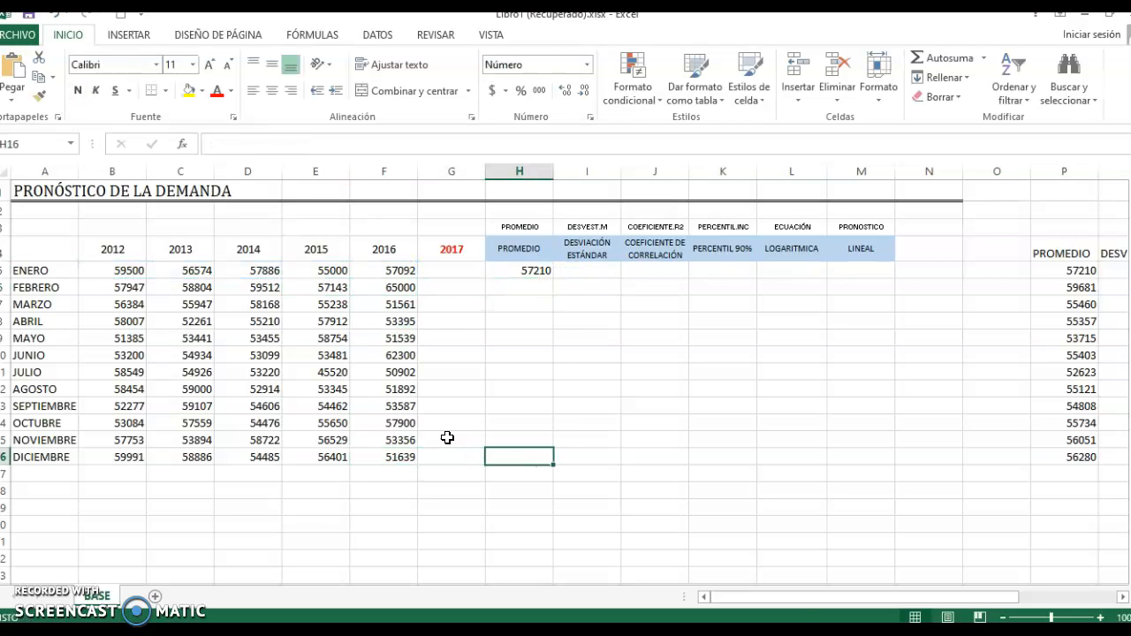
pyautogui.hotkey('ctrl', 'shift', 'Up')
pyautogui.hotkey('ctrl', 'j')
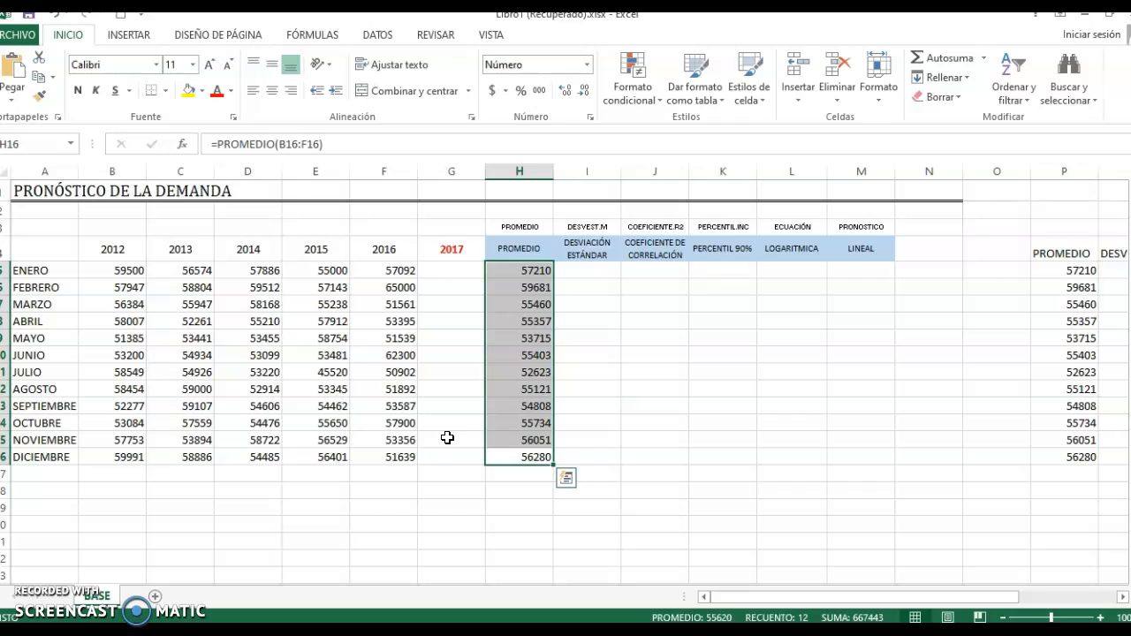
# Enter =DESVEST.M(B5:F5) in I5 to calculate the standard deviation of ENERO's demand
pyautogui.press('Right')
pyautogui.hotkey('ctrl', 'Up')
pyautogui.press('Down')
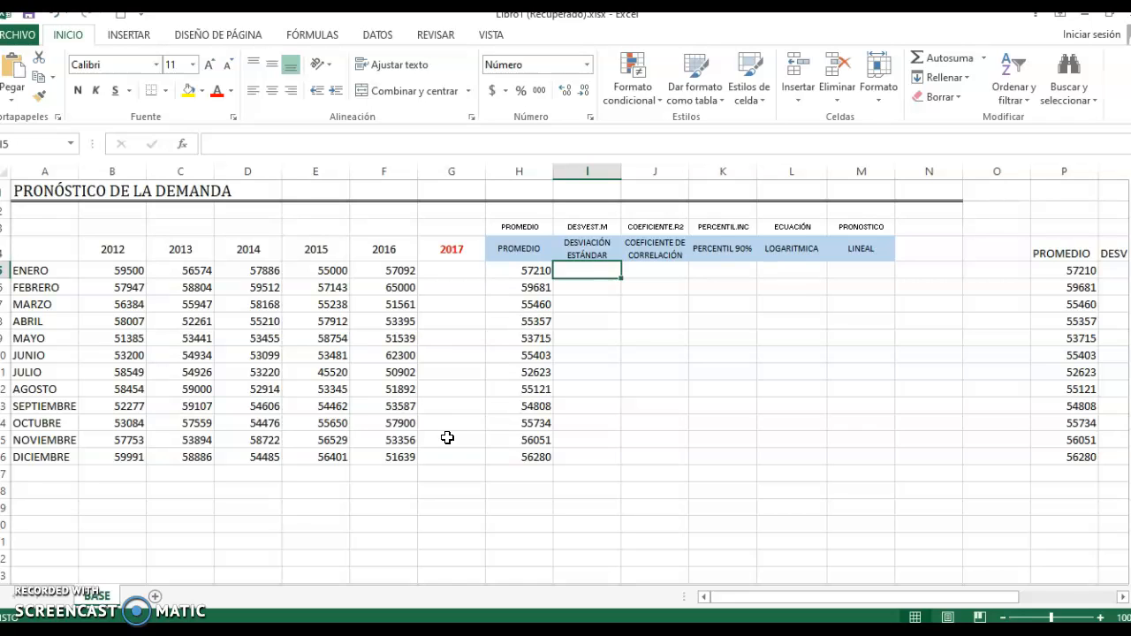
pyautogui.write('=desve')
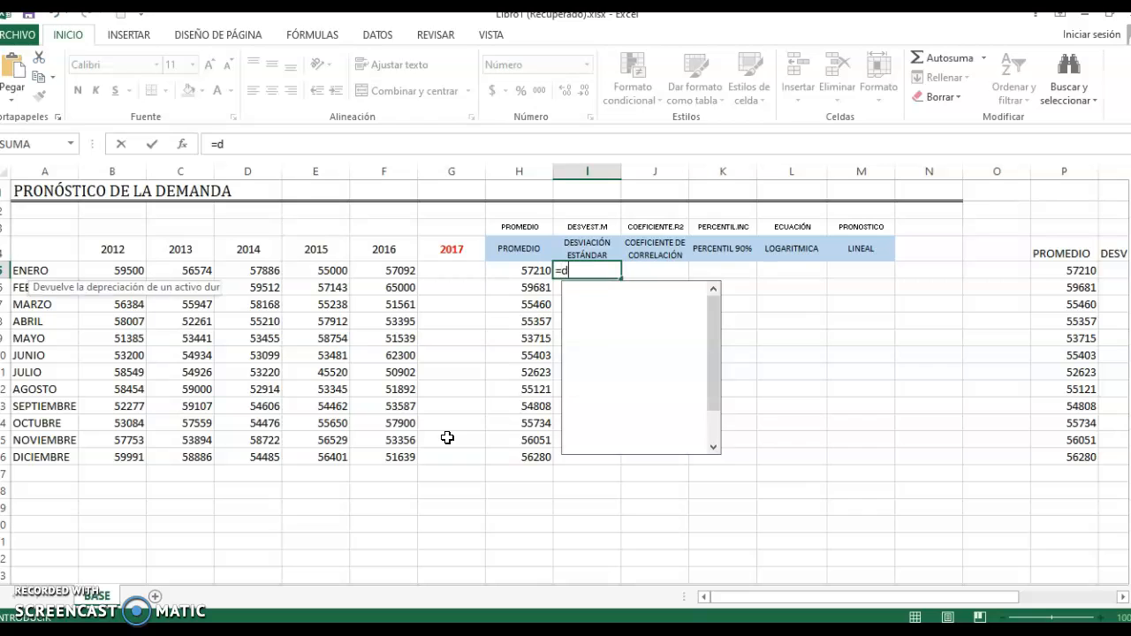
pyautogui.press('Down')
pyautogui.press('Up')
pyautogui.press('Tab')
pyautogui.press('Left')
pyautogui.press('Left')
pyautogui.press('Left')
pyautogui.press('Left')
pyautogui.press('Left')
pyautogui.press('Left')
pyautogui.press('Left')
pyautogui.press('Left')
pyautogui.press('Right')
pyautogui.hotkey('shift', 'Right')
pyautogui.hotkey('shift', 'Right')
pyautogui.hotkey('shift', 'Right')
pyautogui.hotkey('shift', 'Right')
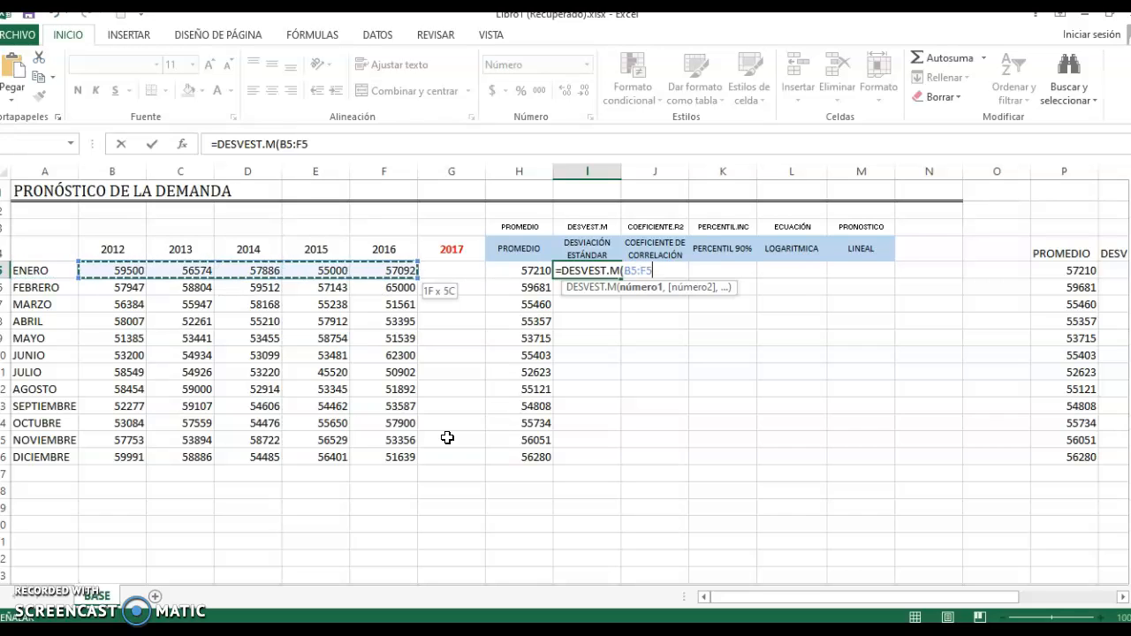
pyautogui.write(')')
pyautogui.press('Return')
# Fill the DESVEST.M formula from I5 down through I16 for the remaining months
pyautogui.press('Left')
pyautogui.hotkey('ctrl', 'Down')
pyautogui.press('Right')
pyautogui.hotkey('ctrl', 'shift', 'Up')
pyautogui.hotkey('ctrl', 'j')
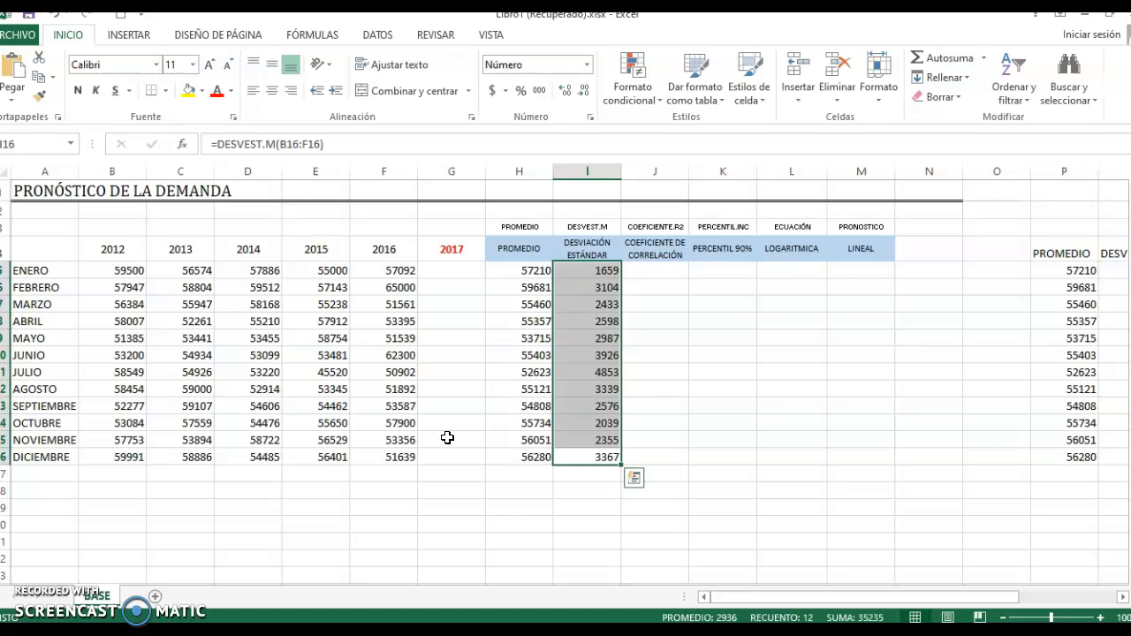
pyautogui.hotkey('ctrl', 'Up')
pyautogui.press('Right')
pyautogui.press('Right')
pyautogui.press('Right')
pyautogui.press('Right')
pyautogui.press('Right')
pyautogui.press('Right')
pyautogui.press('Right')
pyautogui.press('Right')
pyautogui.press('Right')
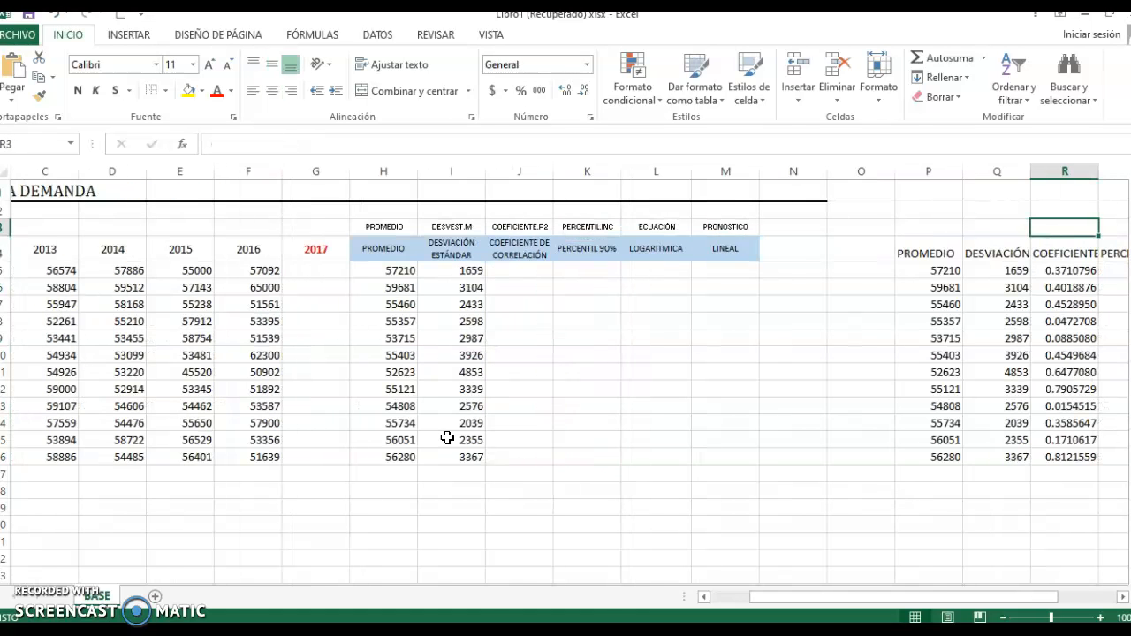
pyautogui.press('Left')
pyautogui.press('Left')
pyautogui.press('Left')
pyautogui.press('Left')
pyautogui.press('Left')
pyautogui.press('Left')
pyautogui.press('Left')
pyautogui.press('Left')
pyautogui.press('Left')
pyautogui.press('Left')
pyautogui.press('Left')
pyautogui.press('Left')
pyautogui.press('Left')
pyautogui.press('Left')
pyautogui.press('Left')
pyautogui.press('Left')
pyautogui.press('Down')
pyautogui.press('Right')
pyautogui.press('Right')
pyautogui.press('Right')
pyautogui.press('Right')
pyautogui.press('Right')
pyautogui.press('Right')
pyautogui.press('Right')
pyautogui.press('Right')
pyautogui.press('Down')
pyautogui.press('Left')
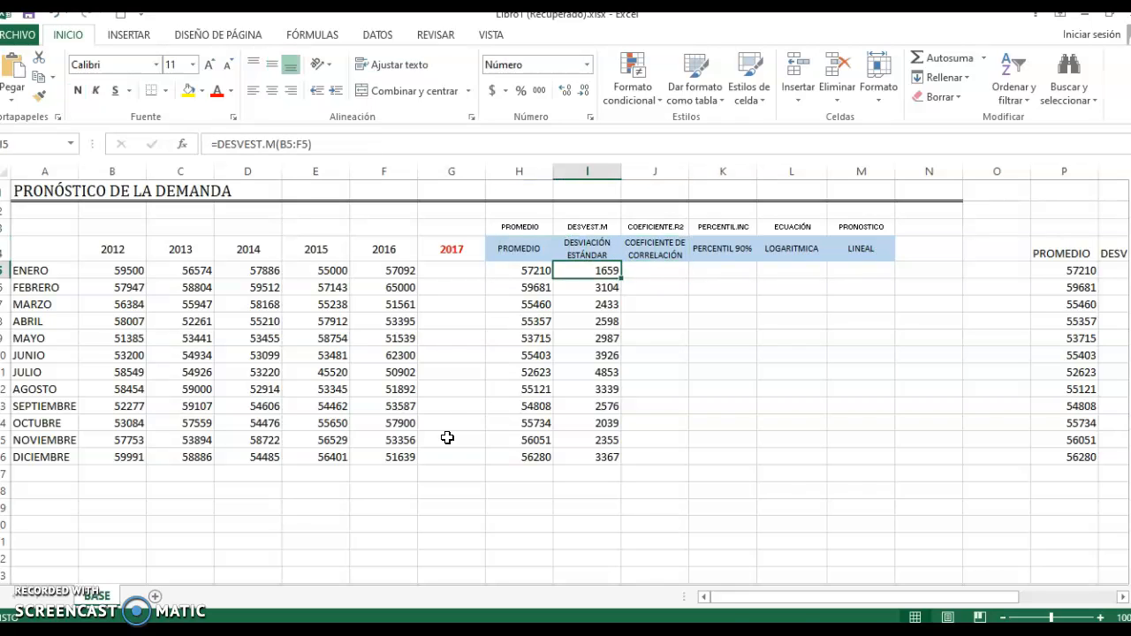
# Examine the standard deviation column and compare ENERO's average with its standard deviation
pyautogui.hotkey('ctrl', 'shift', 'Down')
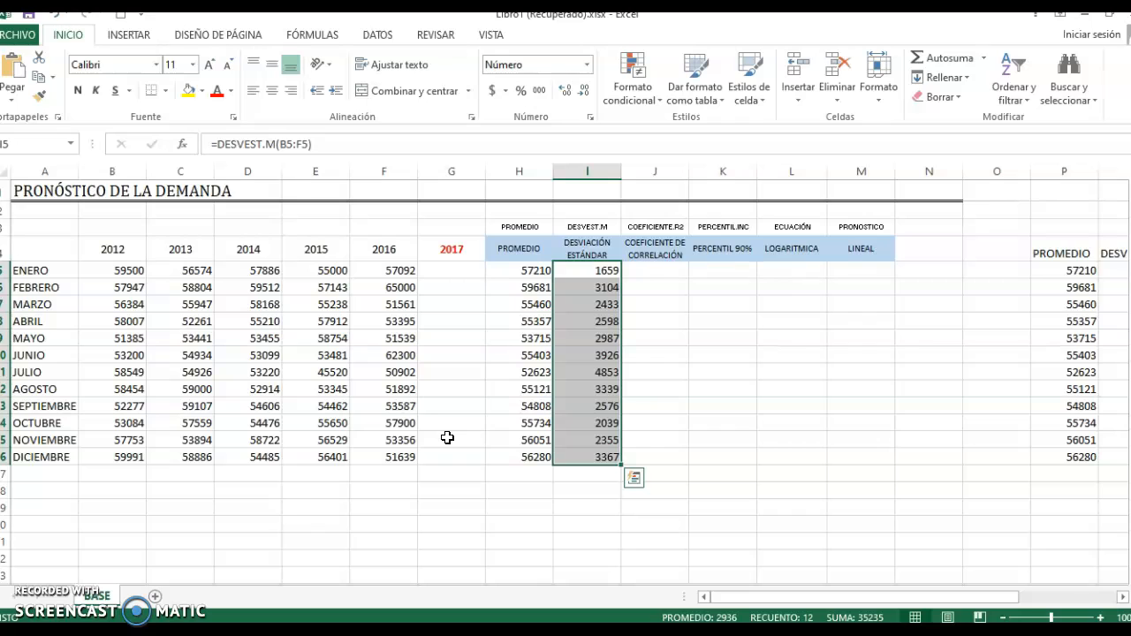
pyautogui.hotkey('ctrl', 'shift', 'Up')
pyautogui.press('Left')
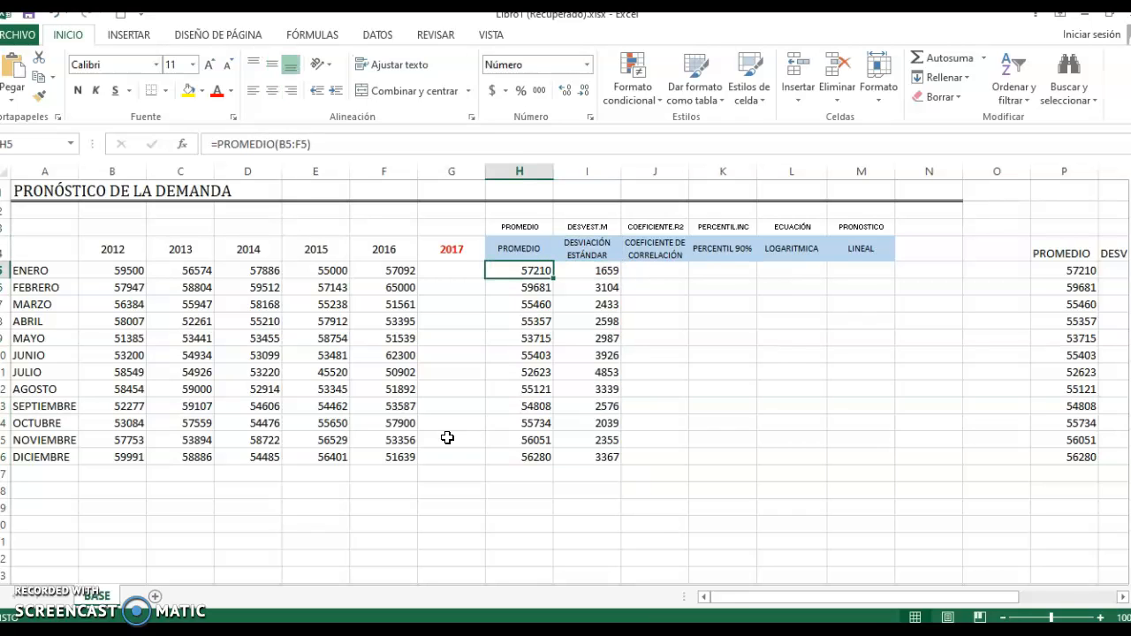
pyautogui.hotkey('shift', 'Right')
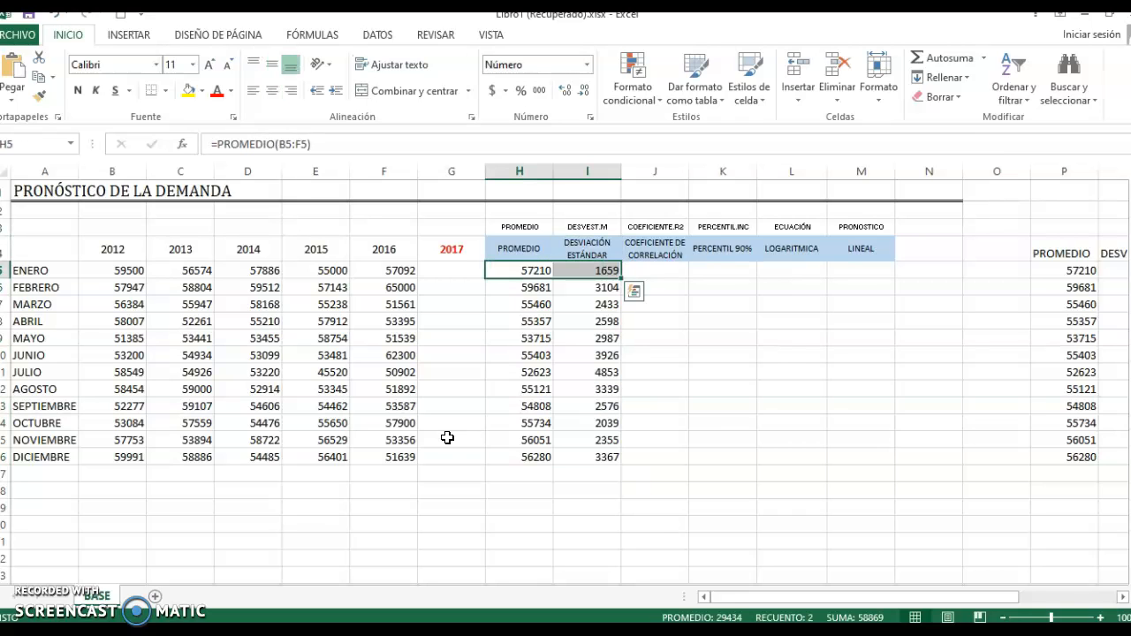
pyautogui.hotkey('shift', 'Left')
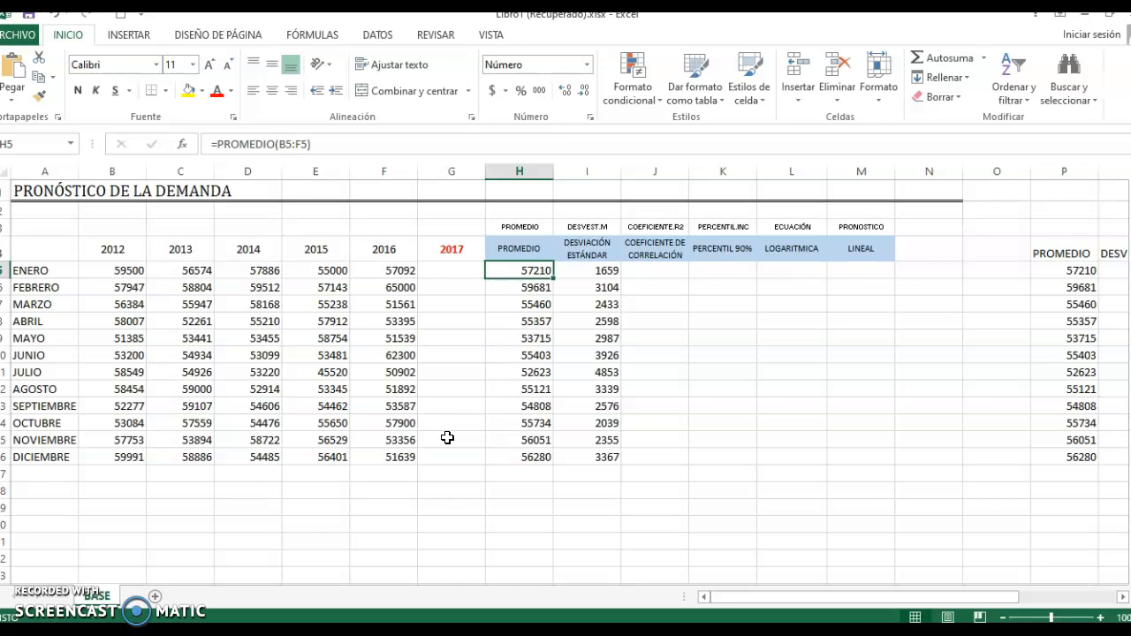
pyautogui.press('Right')
pyautogui.press('Left')
pyautogui.press('Right')
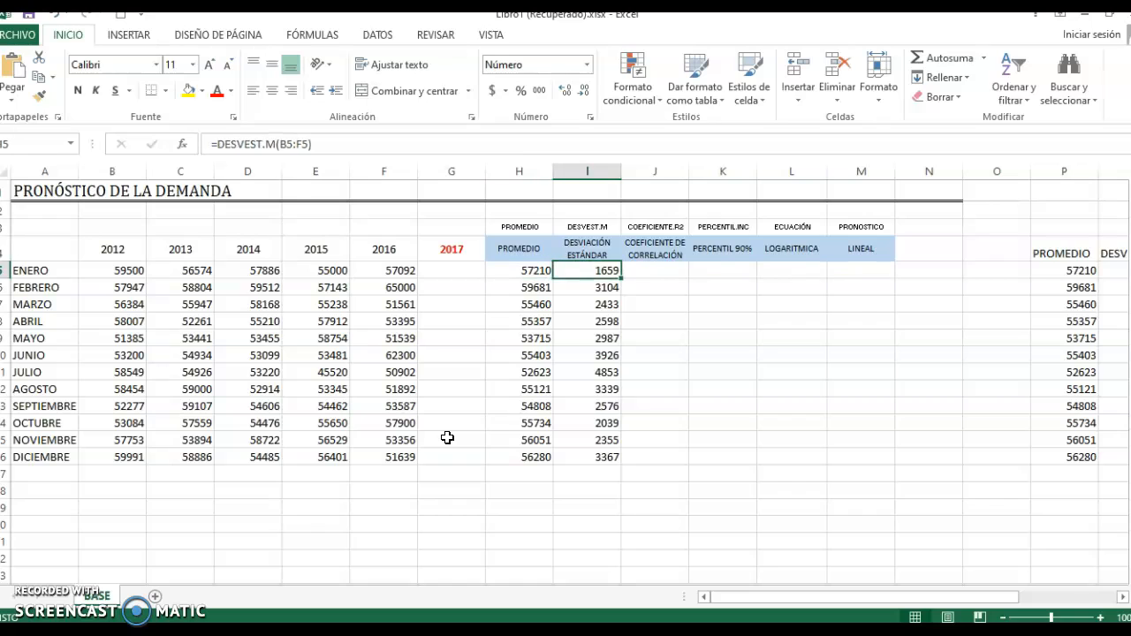
pyautogui.press('Left')
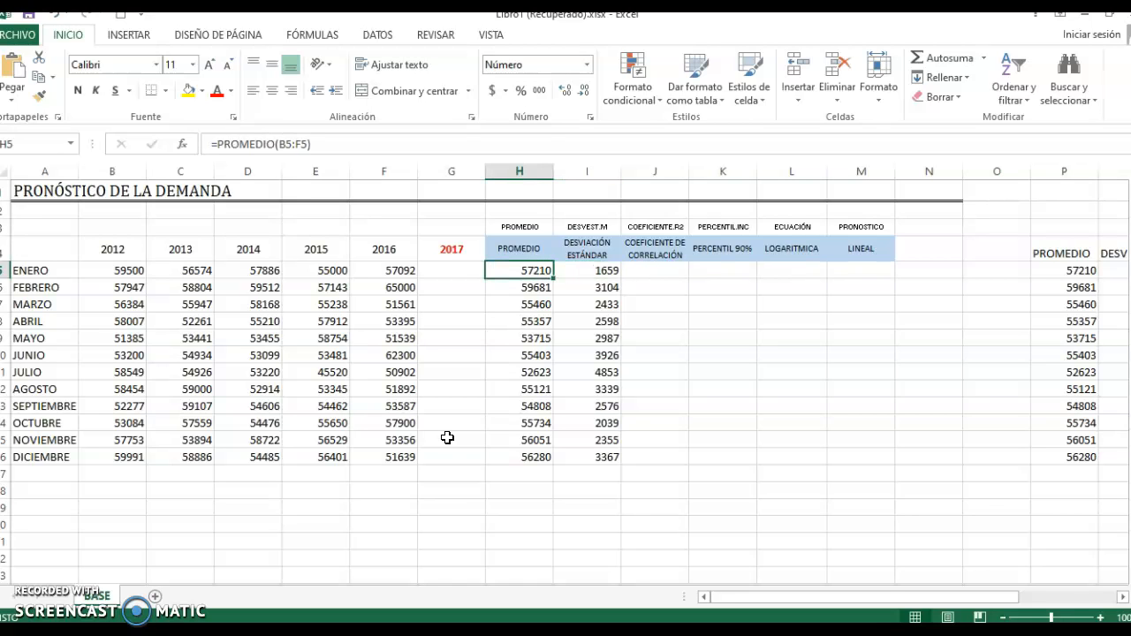
pyautogui.press('Right')
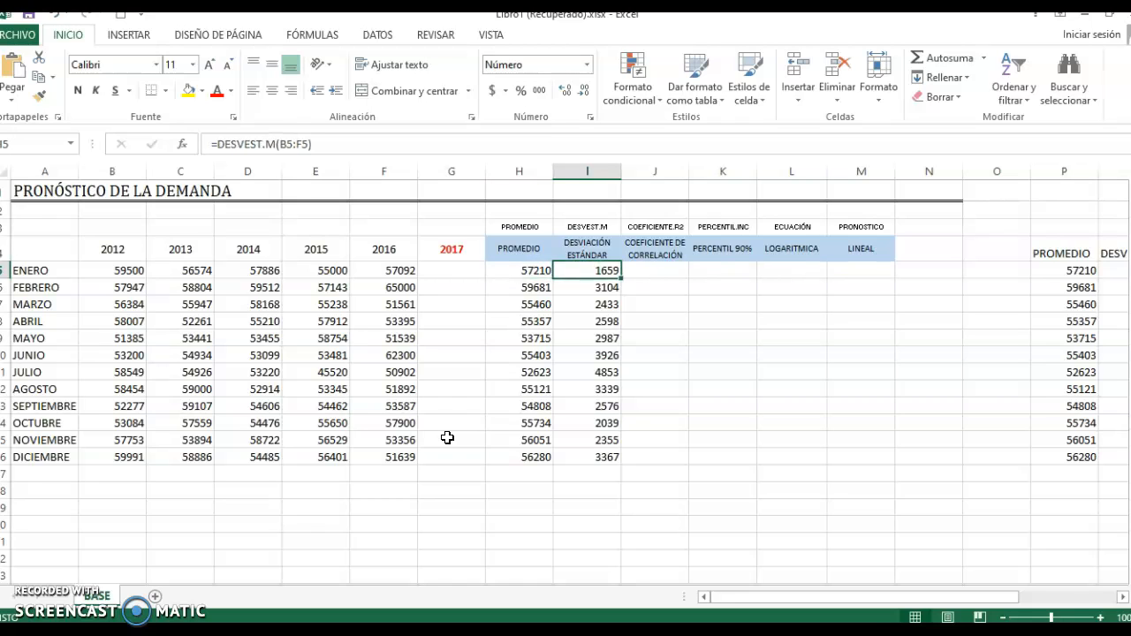
# Examine AGOSTO's row, comparing its average with its standard deviation
pyautogui.press('Down')
pyautogui.press('Down')
pyautogui.press('Down')
pyautogui.press('Down')
pyautogui.press('Down')
pyautogui.press('Down')
pyautogui.press('Down')
pyautogui.press('Down')
pyautogui.press('Left')
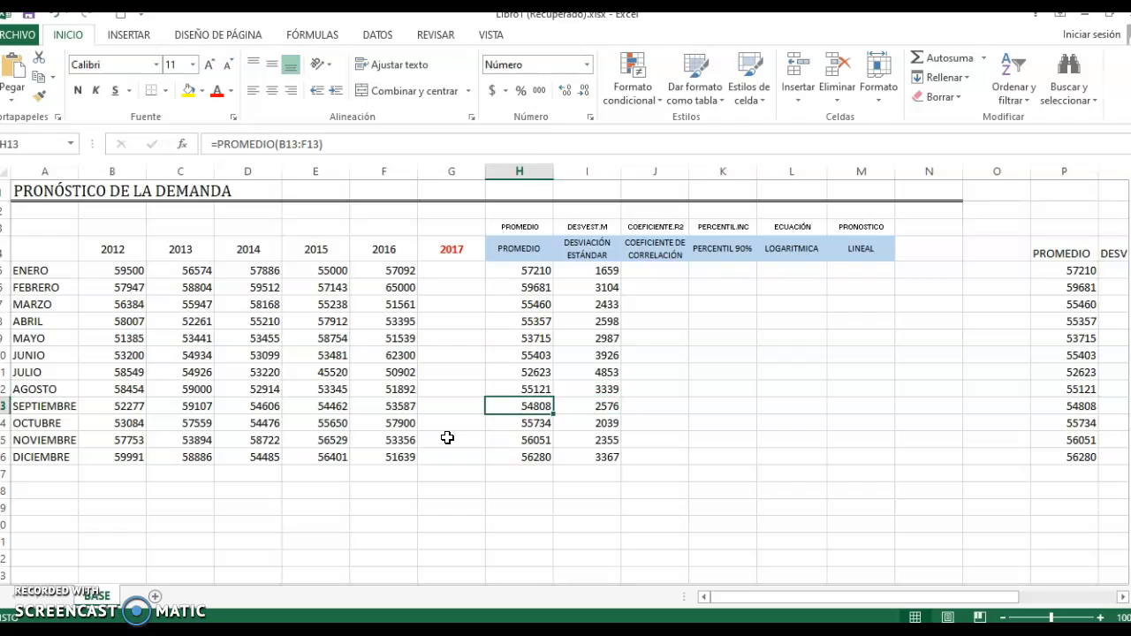
pyautogui.press('Up')
pyautogui.hotkey('shift', 'space')
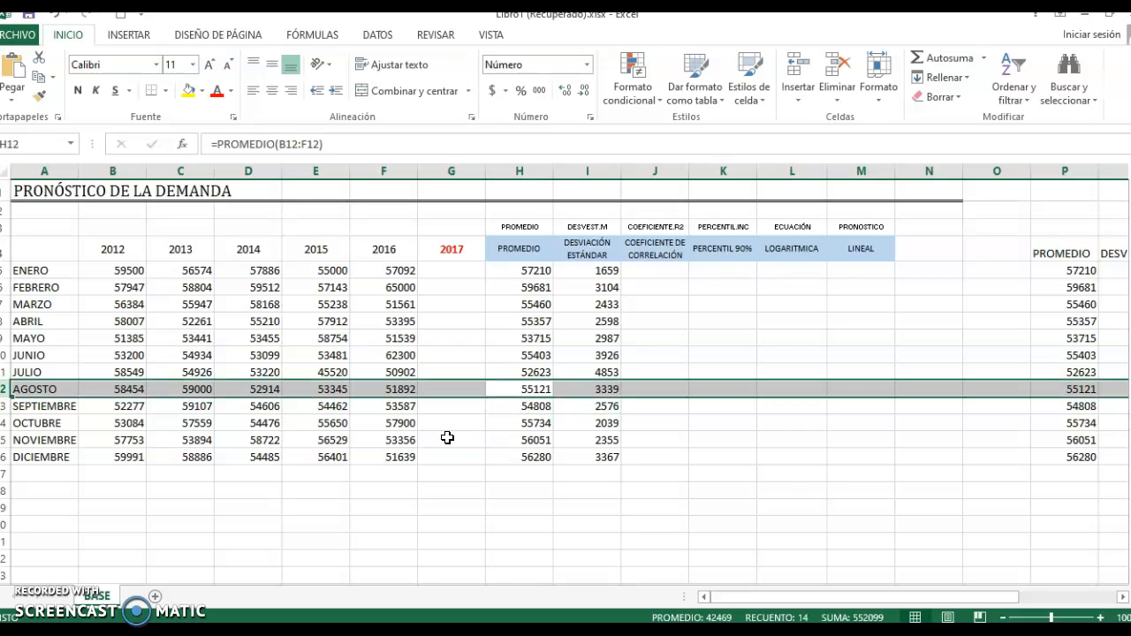
pyautogui.press('Right')
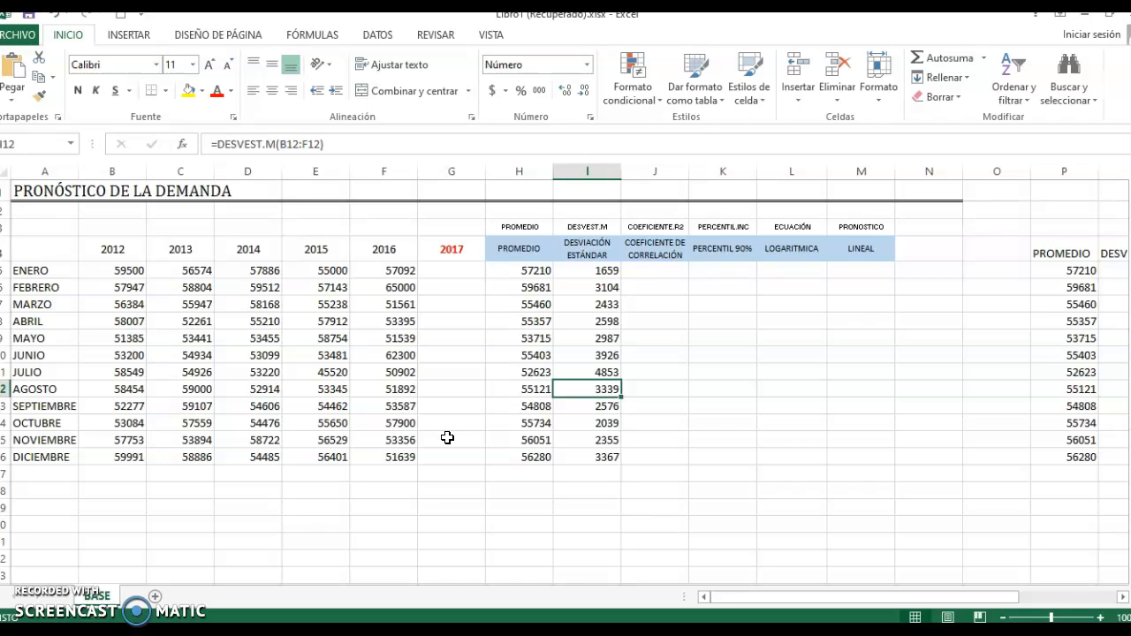
# Start a COEFICIENTE.R2 formula in J5 with ENERO's demand B5:F5 as the known y values
pyautogui.hotkey('ctrl', 'Up')
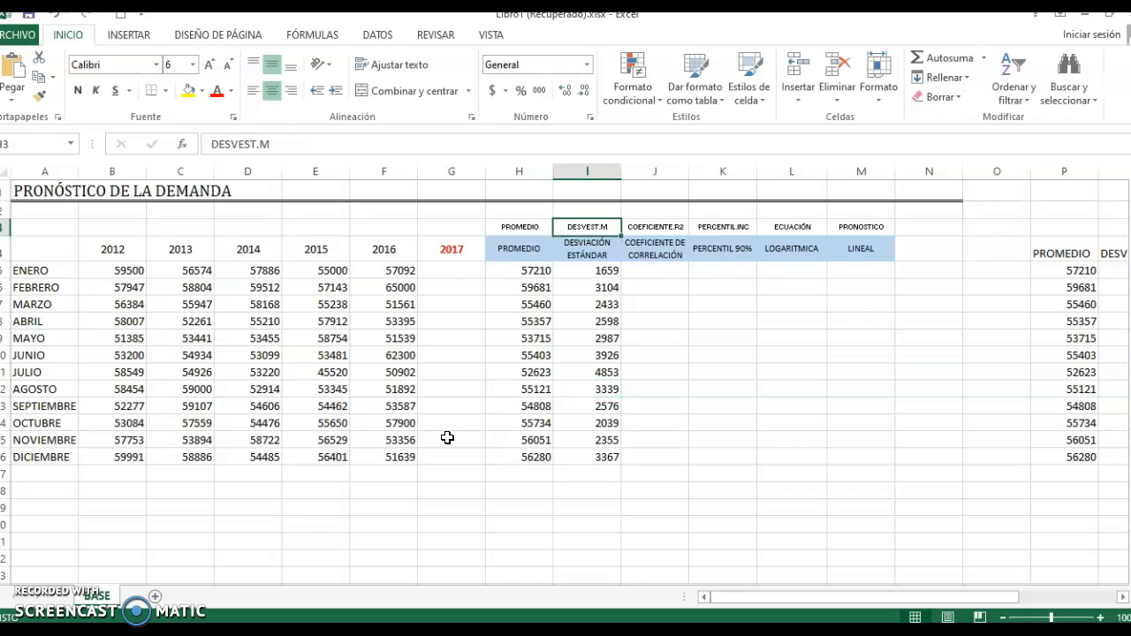
pyautogui.press('Right')
pyautogui.press('Down')
pyautogui.press('Down')
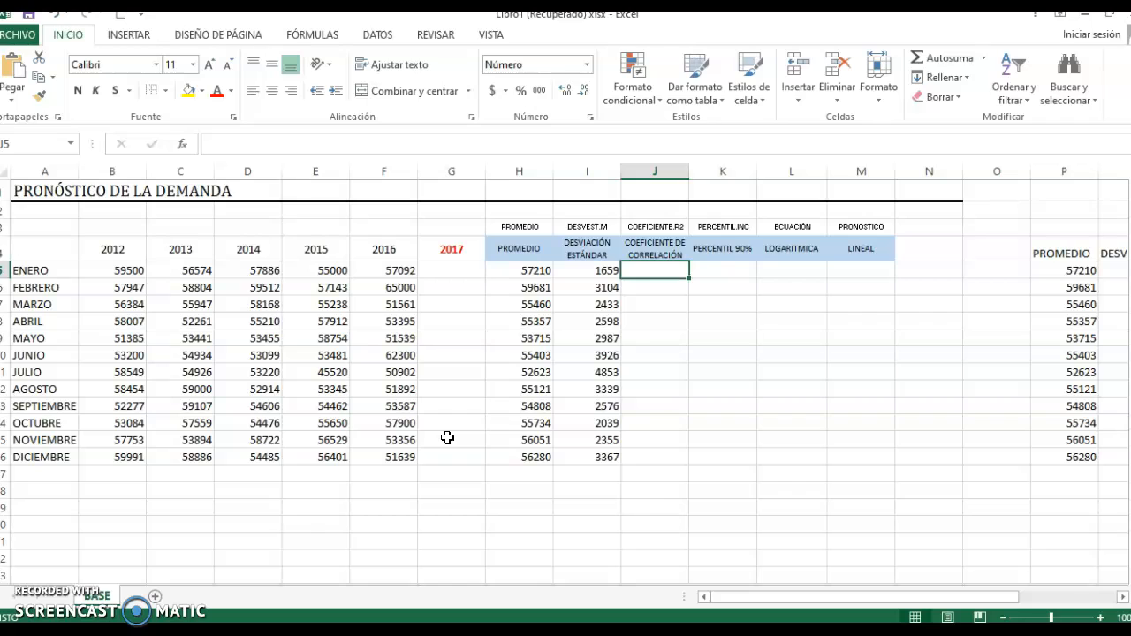
pyautogui.write('=')
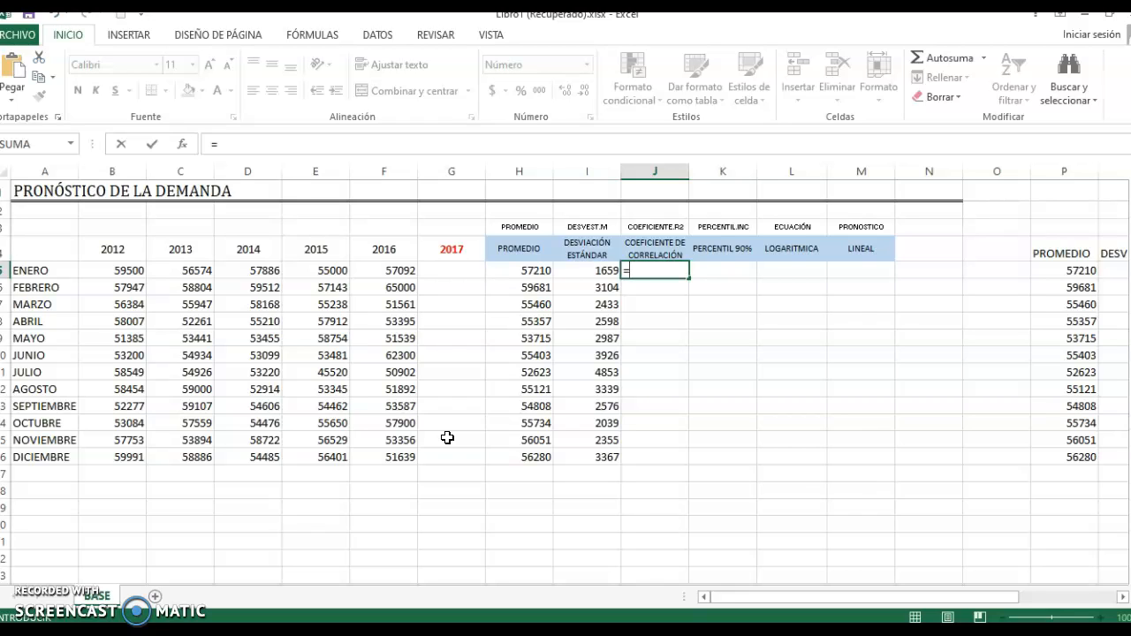
pyautogui.write('co')
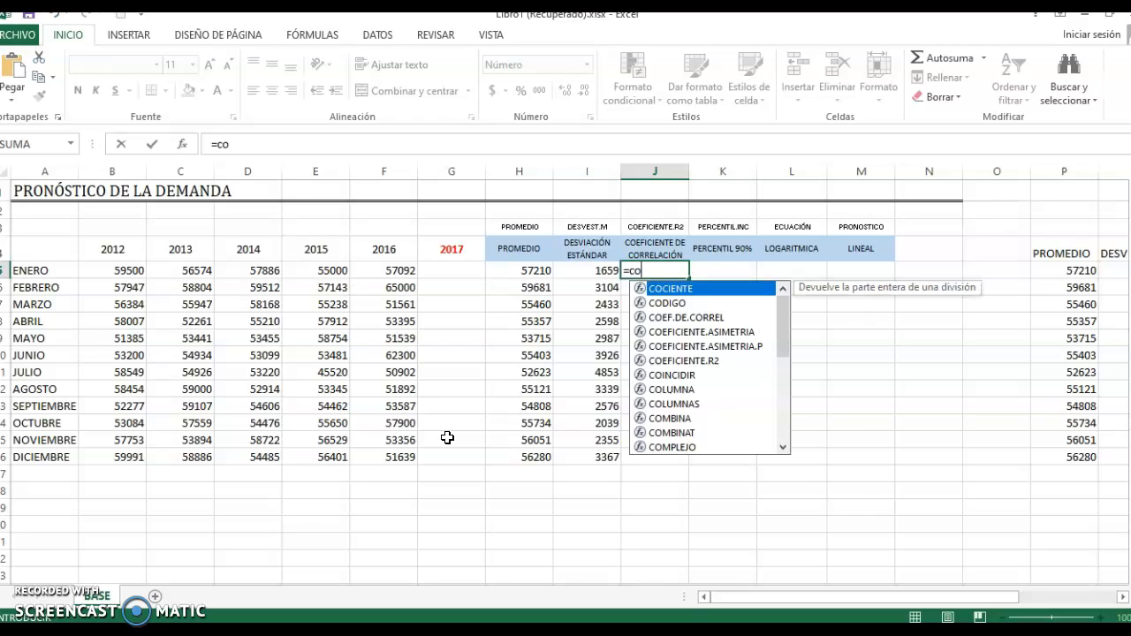
pyautogui.write('efici')
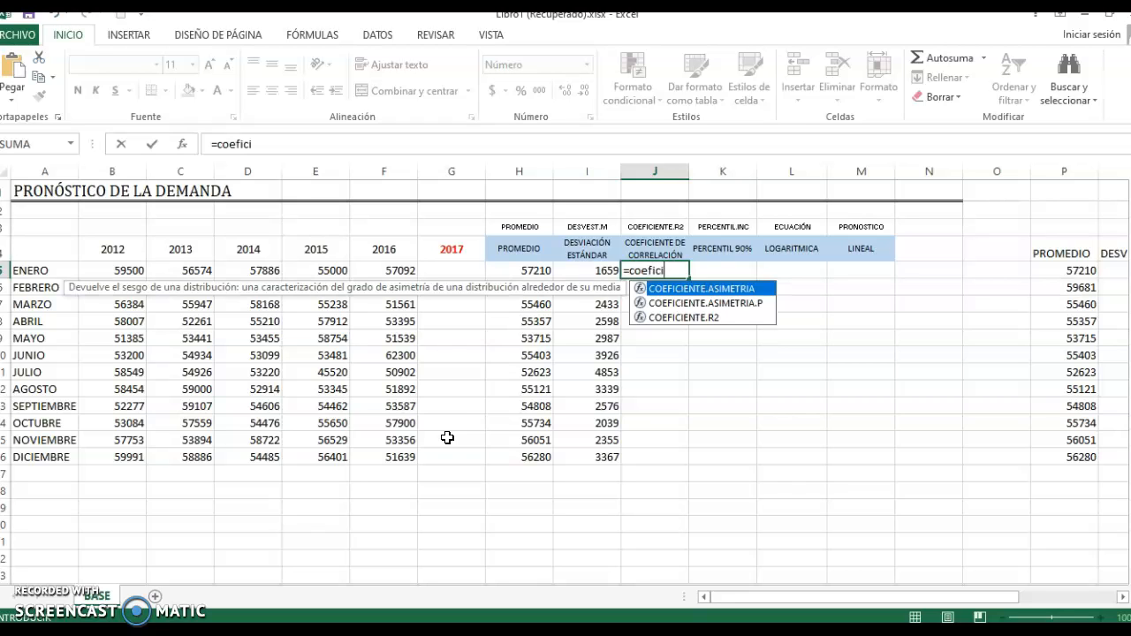
pyautogui.press('Down')
pyautogui.press('Down')
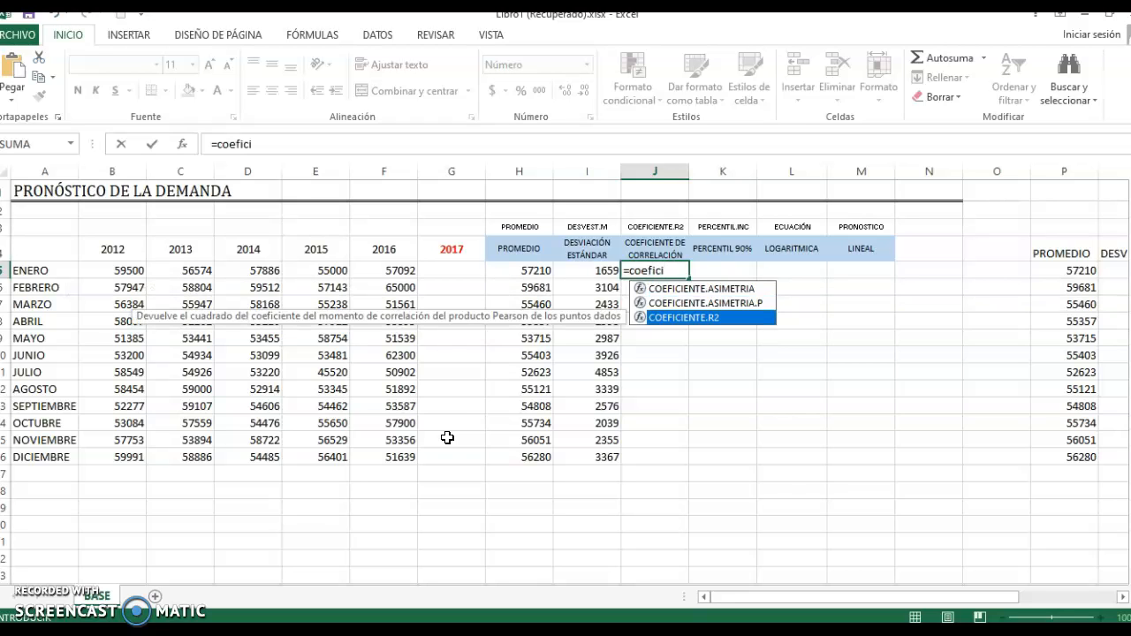
pyautogui.press('Tab')
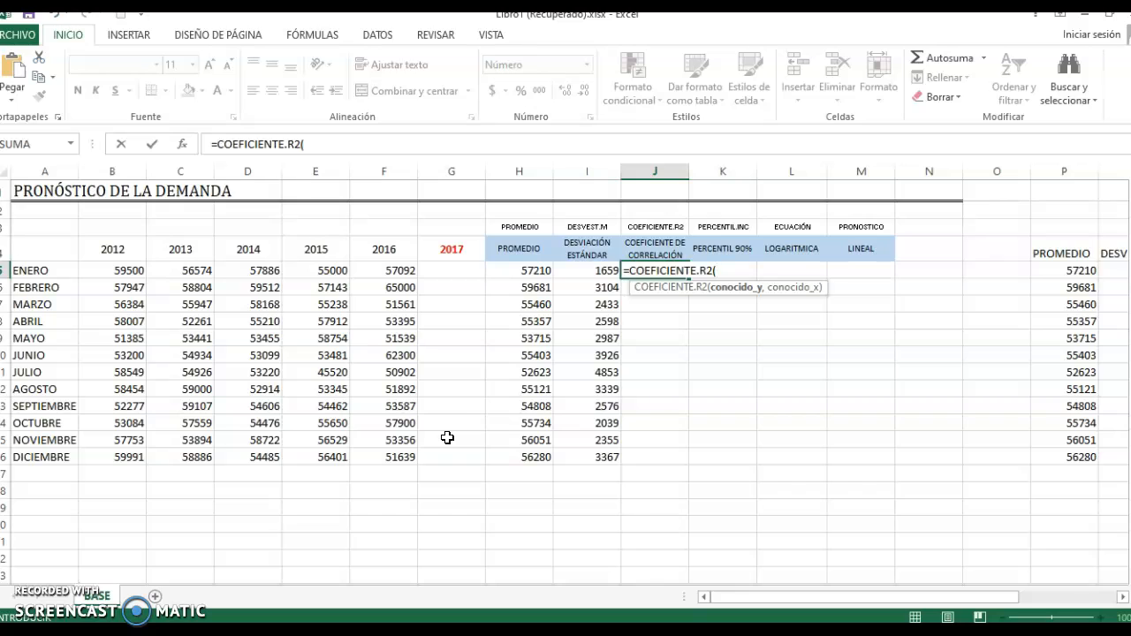
pyautogui.press('Left')
pyautogui.press('Left')
pyautogui.press('Left')
pyautogui.press('Left')
pyautogui.press('Left')
pyautogui.press('Left')
pyautogui.press('Left')
pyautogui.press('Left')
pyautogui.press('Left')
pyautogui.press('Right')
pyautogui.hotkey('shift', 'Right')
pyautogui.hotkey('shift', 'Right')
pyautogui.hotkey('shift', 'Right')
pyautogui.hotkey('shift', 'Right')
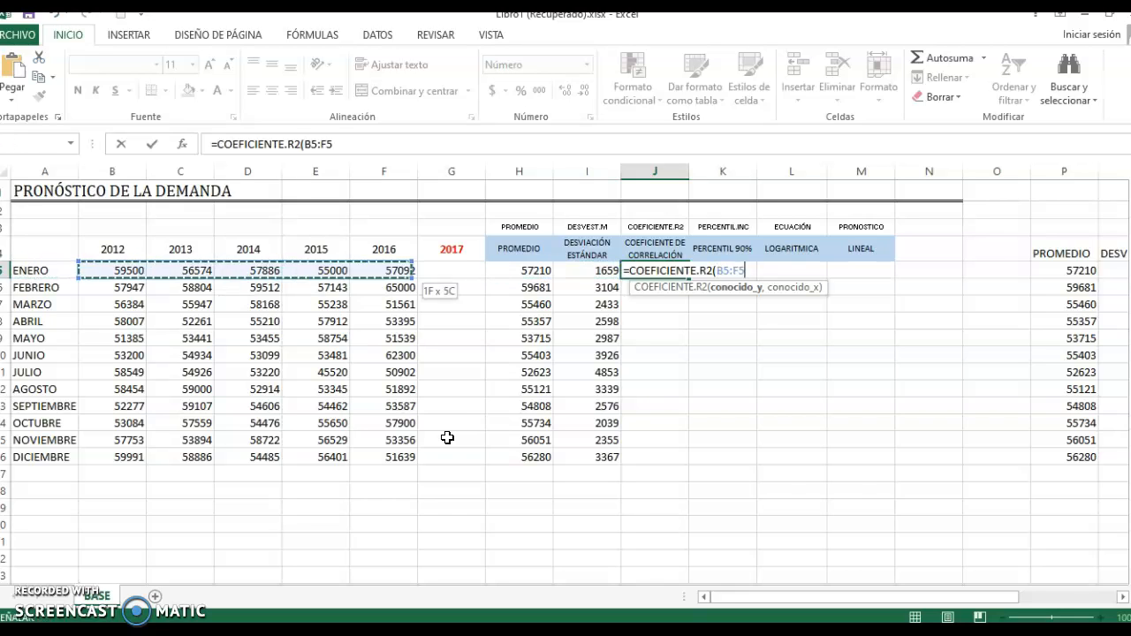
pyautogui.write(',')
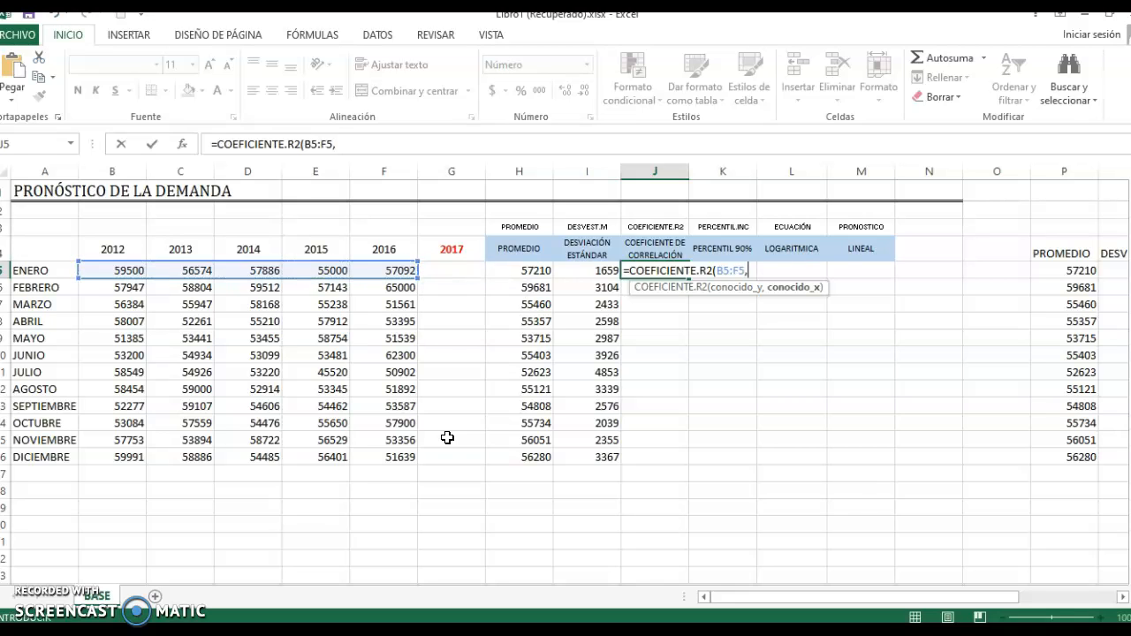
# Complete J5's COEFICIENTE.R2 formula with the year headers as the absolute range $B$4:$F$4 for the known x values
pyautogui.press('Up')
pyautogui.press('Left')
pyautogui.press('Left')
pyautogui.press('Left')
pyautogui.press('Left')
pyautogui.press('Left')
pyautogui.press('Left')
pyautogui.press('Left')
pyautogui.press('Left')
pyautogui.press('Left')
pyautogui.press('Right')
pyautogui.hotkey('shift', 'Right')
pyautogui.hotkey('shift', 'Right')
pyautogui.hotkey('shift', 'Right')
pyautogui.hotkey('shift', 'Right')
pyautogui.press('F4')
pyautogui.press('Return')
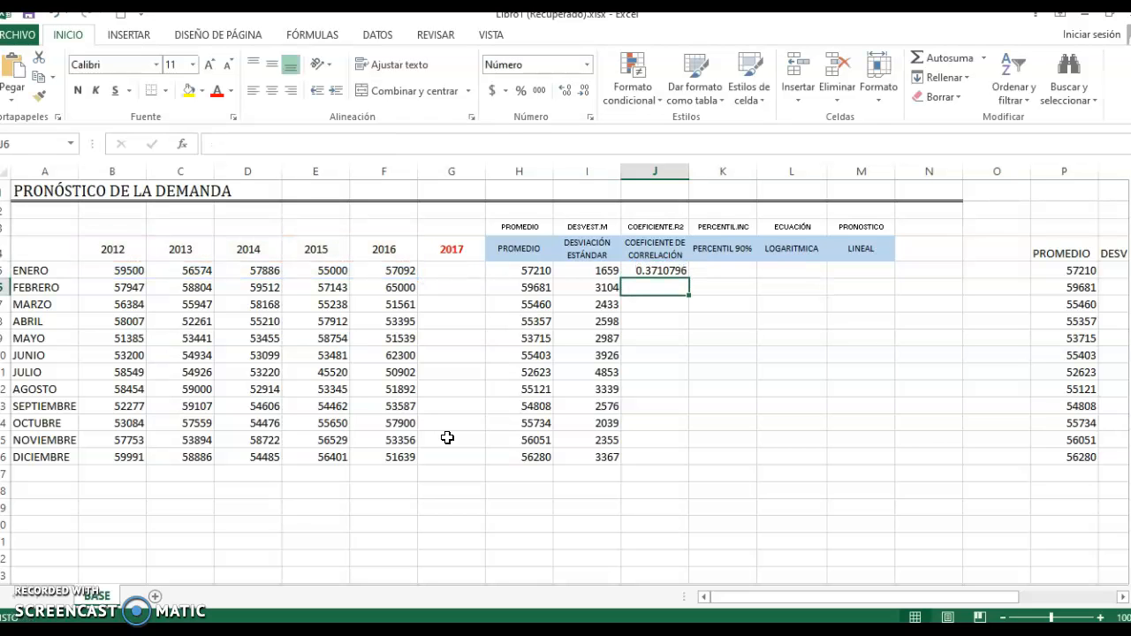
# Fill the COEFICIENTE.R2 formula from J5 down through J16 for the remaining months
pyautogui.press('Up')
pyautogui.press('Right')
pyautogui.press('Right')
pyautogui.press('Right')
pyautogui.press('Right')
pyautogui.press('Right')
pyautogui.press('Right')
pyautogui.press('Right')
pyautogui.press('Right')
pyautogui.press('Right')
pyautogui.press('Right')
pyautogui.press('Right')
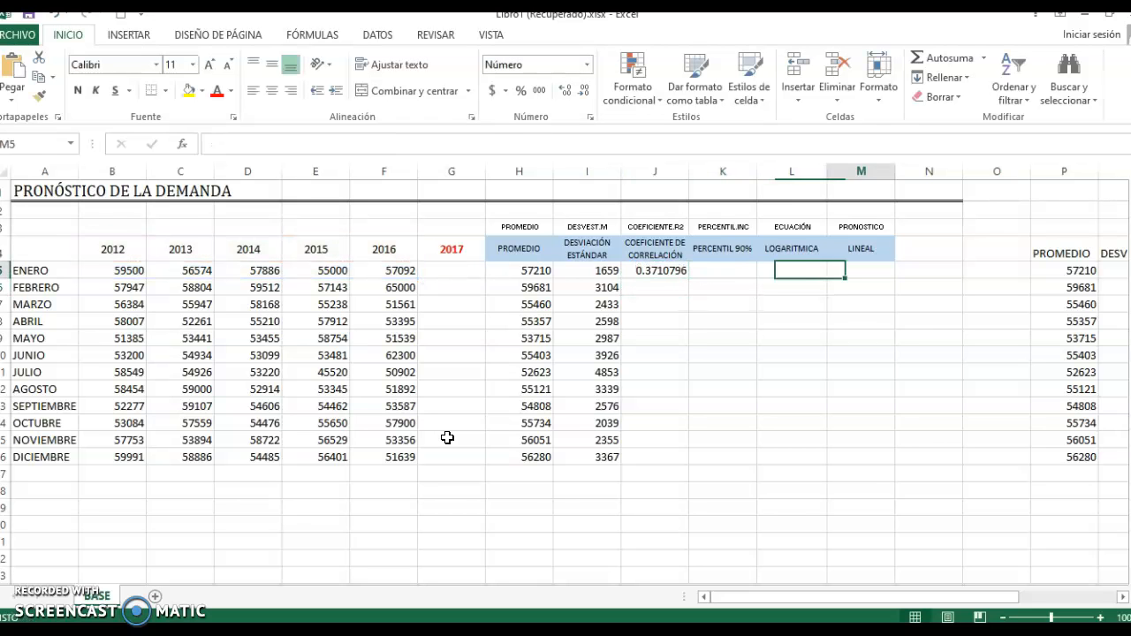
pyautogui.press('Down')
pyautogui.press('Down')
pyautogui.hotkey('ctrl', 'Left')
pyautogui.press('Home')
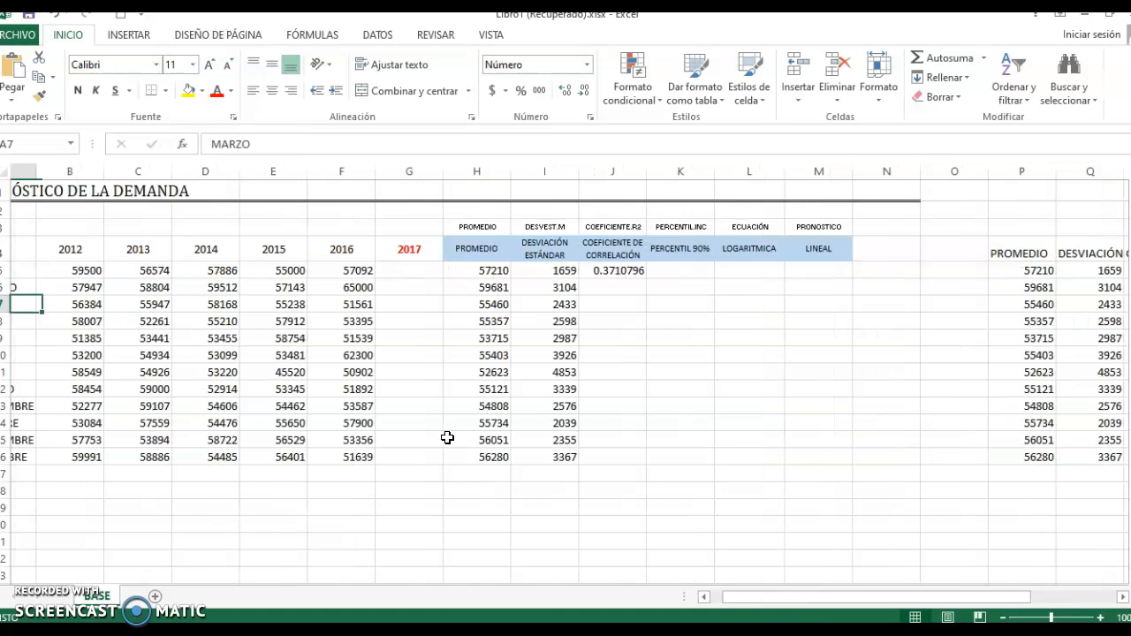
pyautogui.hotkey('ctrl', 'Down')
pyautogui.hotkey('ctrl', 'Down')
pyautogui.hotkey('ctrl', 'Up')
pyautogui.hotkey('ctrl', 'Right')
pyautogui.hotkey('ctrl', 'Right')
pyautogui.press('Right')
pyautogui.press('Right')
pyautogui.hotkey('ctrl', 'shift', 'Up')
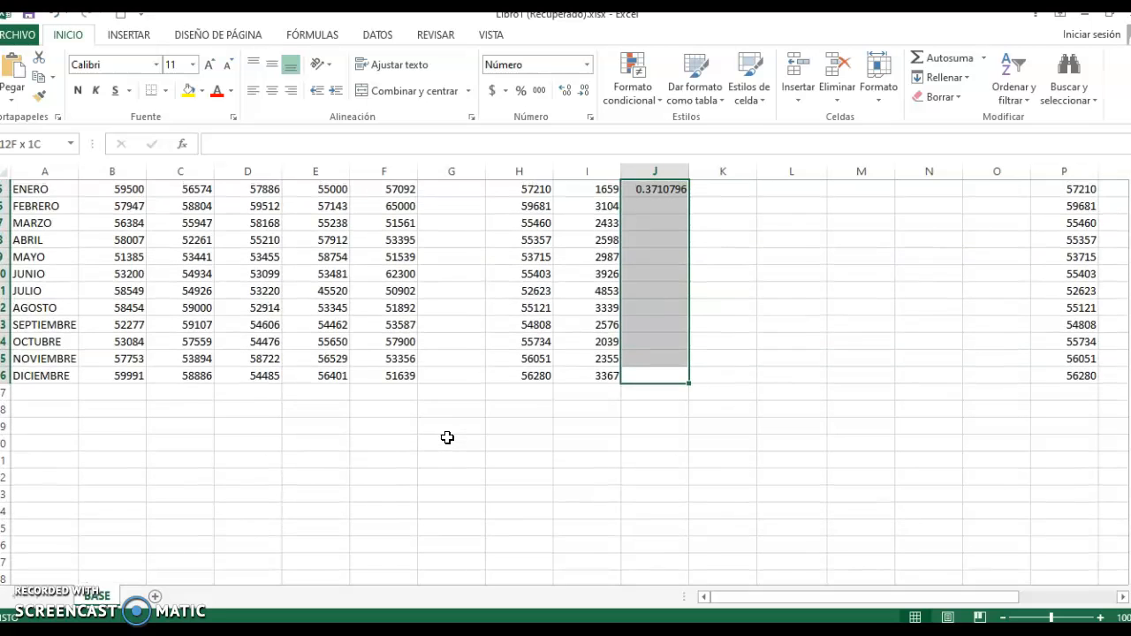
pyautogui.hotkey('ctrl', 'd')
# Examine the correlation coefficient column from ENERO to DICIEMBRE, looking closely at the first four months
pyautogui.hotkey('ctrl', 'Up')
pyautogui.hotkey('ctrl', 'Up')
pyautogui.press('Down')
pyautogui.press('Down')
pyautogui.press('Down')
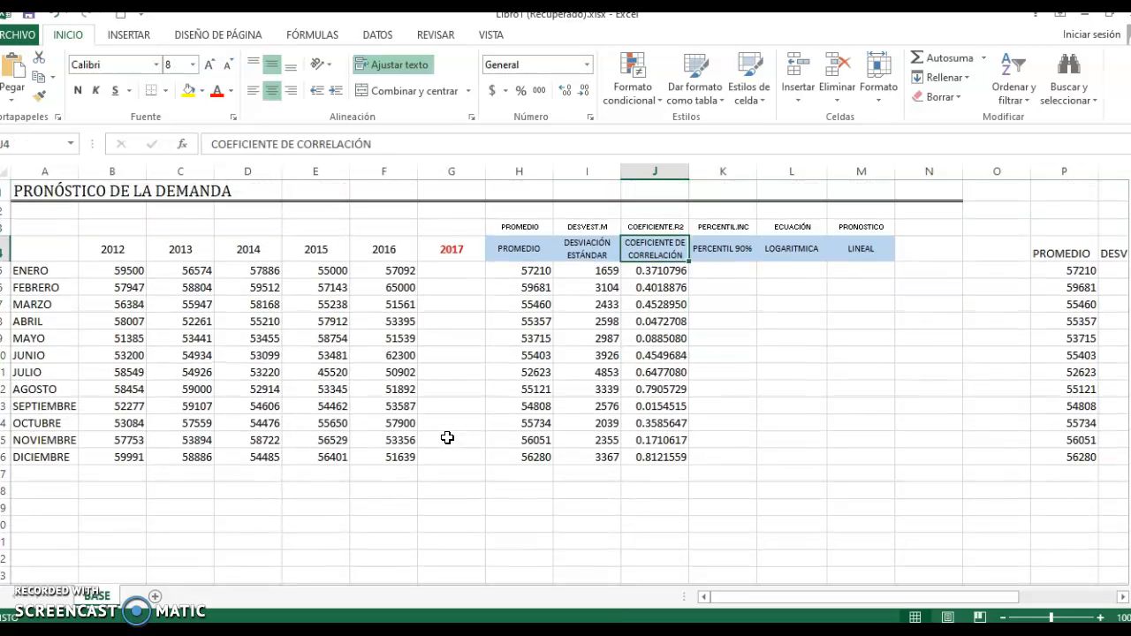
pyautogui.press('Down')
pyautogui.hotkey('ctrl', 'shift', 'Down')
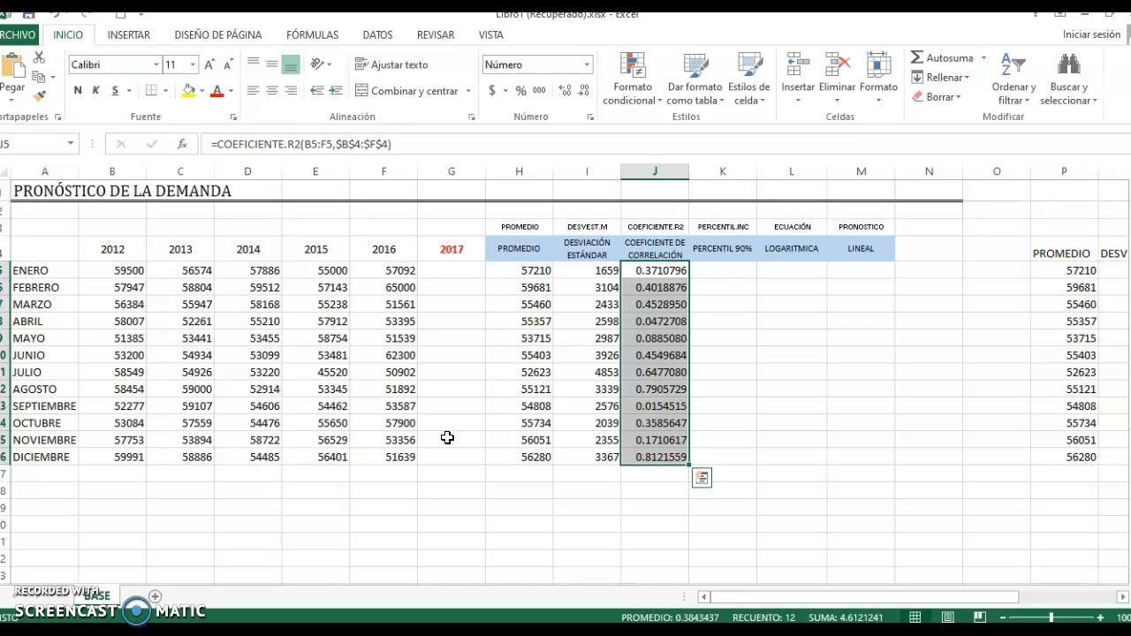
pyautogui.press('Up')
pyautogui.hotkey('ctrl', 'Right')
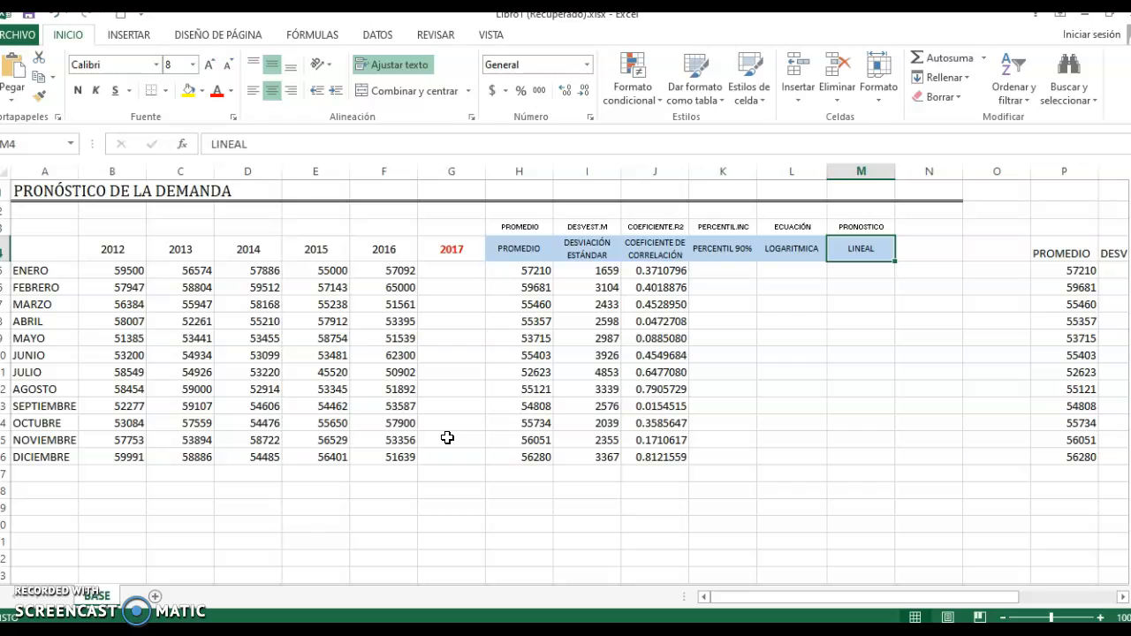
pyautogui.press('Left')
pyautogui.press('Left')
pyautogui.press('Left')
pyautogui.press('Down')
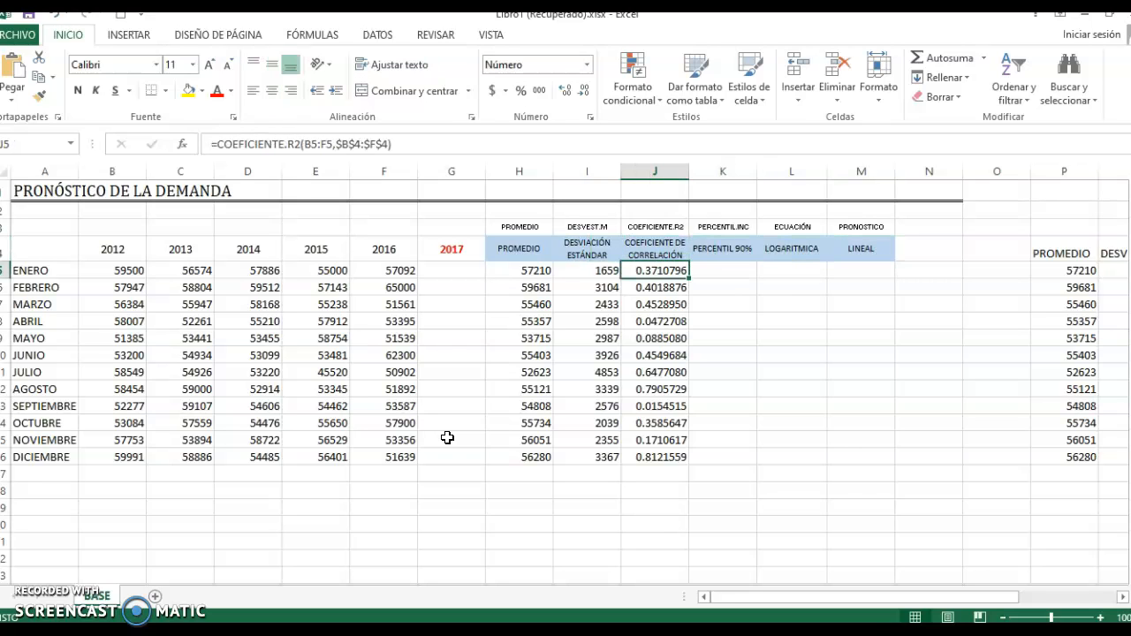
pyautogui.hotkey('shift', 'Down')
pyautogui.hotkey('shift', 'Down')
pyautogui.hotkey('shift', 'Down')
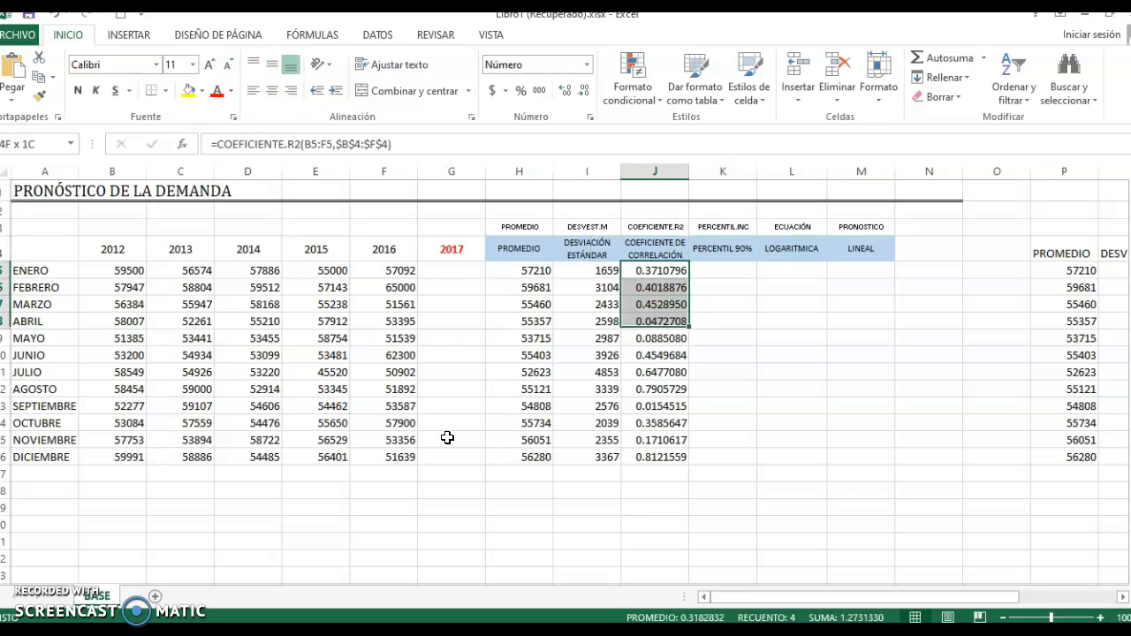
# Examine ABRIL's row, relating its correlation coefficient to its average, standard deviation and yearly demand
pyautogui.press('Down')
pyautogui.press('Down')
pyautogui.press('Down')
pyautogui.hotkey('shift', 'Down')
pyautogui.hotkey('shift', 'Up')
pyautogui.hotkey('shift', 'Left')
pyautogui.hotkey('shift', 'Left')
pyautogui.hotkey('shift', 'Left')
pyautogui.hotkey('shift', 'Left')
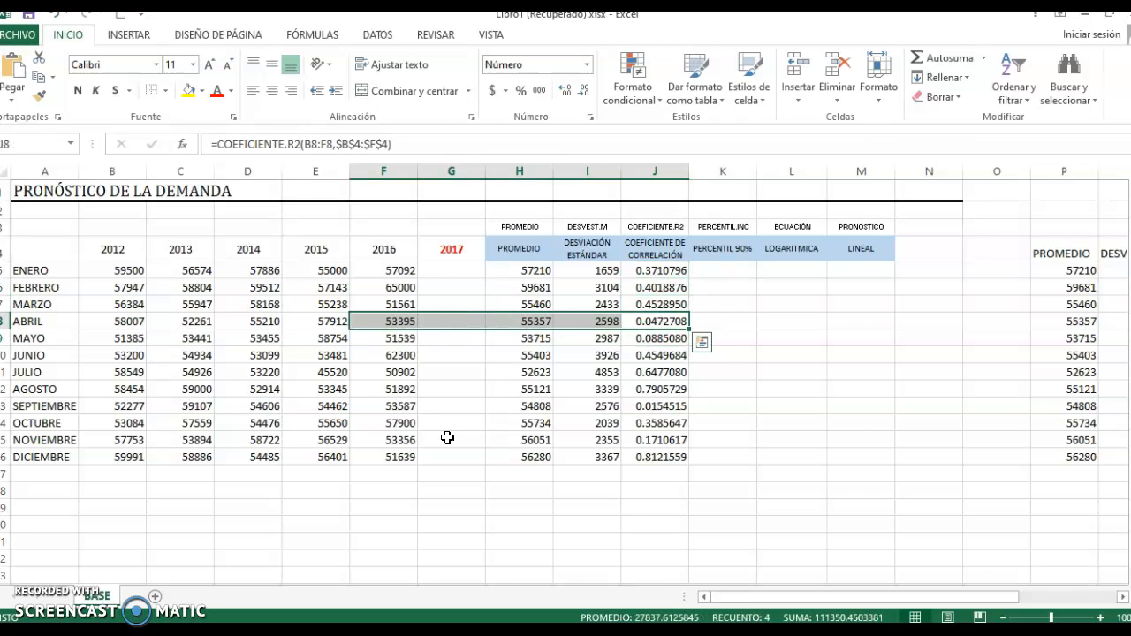
pyautogui.press('Right')
pyautogui.press('Left')
# Examine DICIEMBRE's correlation coefficient in J16 together with the rest of its row
pyautogui.press('Down')
pyautogui.press('Down')
pyautogui.press('Down')
pyautogui.press('Down')
pyautogui.press('Down')
pyautogui.press('Down')
pyautogui.press('Down')
pyautogui.press('Down')
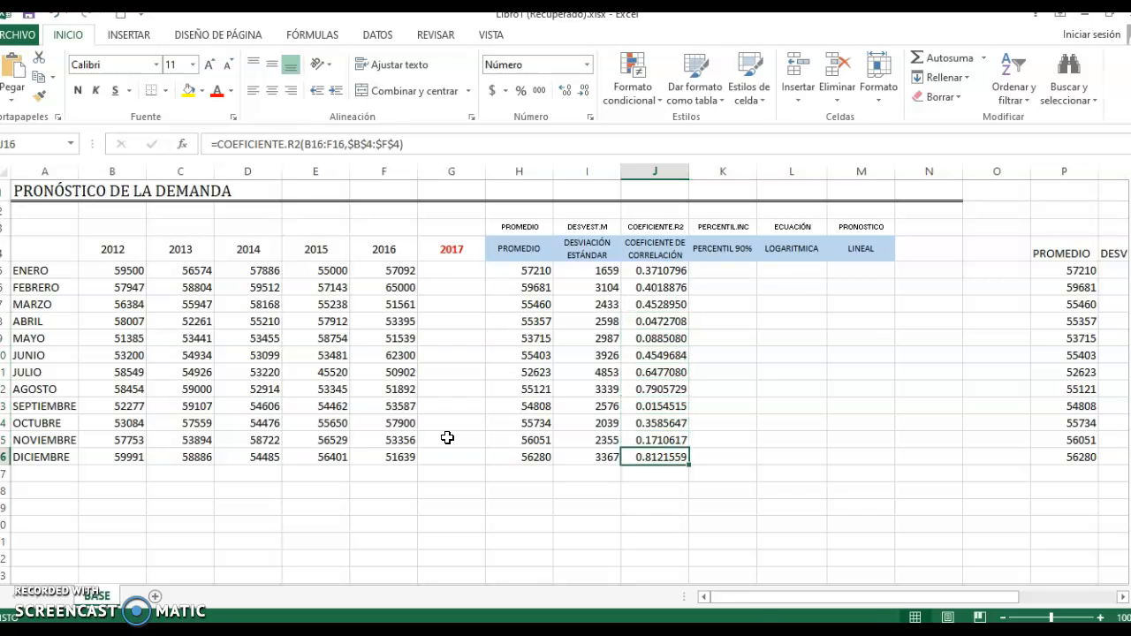
pyautogui.hotkey('ctrl', 'shift', 'Left')
pyautogui.hotkey('ctrl', 'shift', 'Left')
pyautogui.hotkey('ctrl', 'shift', 'Left')
# Start a PRONOSTICO formula in M5 with the 2017 header as the absolute reference $G$4 for x
pyautogui.press('Right')
pyautogui.press('Right')
pyautogui.press('Right')
pyautogui.press('Right')
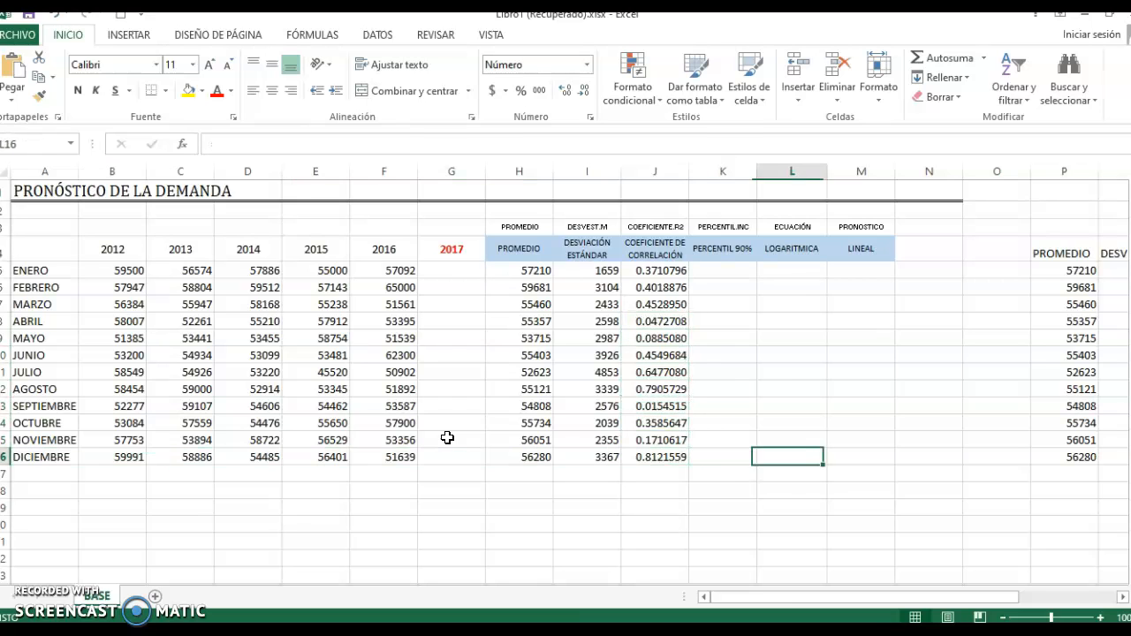
pyautogui.press('Left')
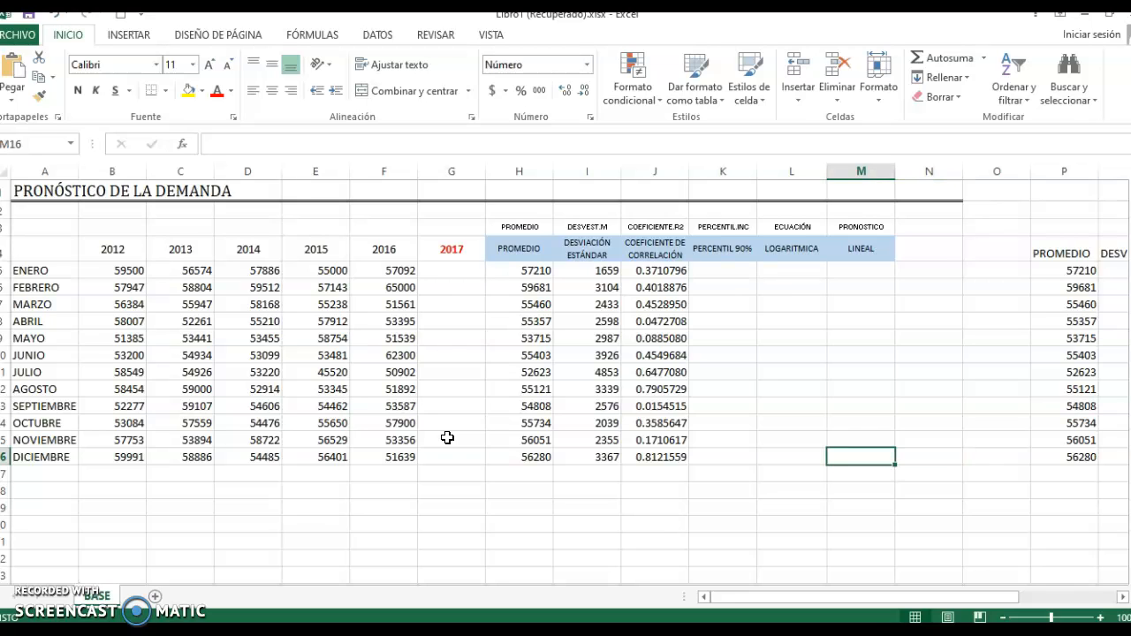
pyautogui.hotkey('ctrl', 'Up')
pyautogui.press('Down')
pyautogui.write('=prono')
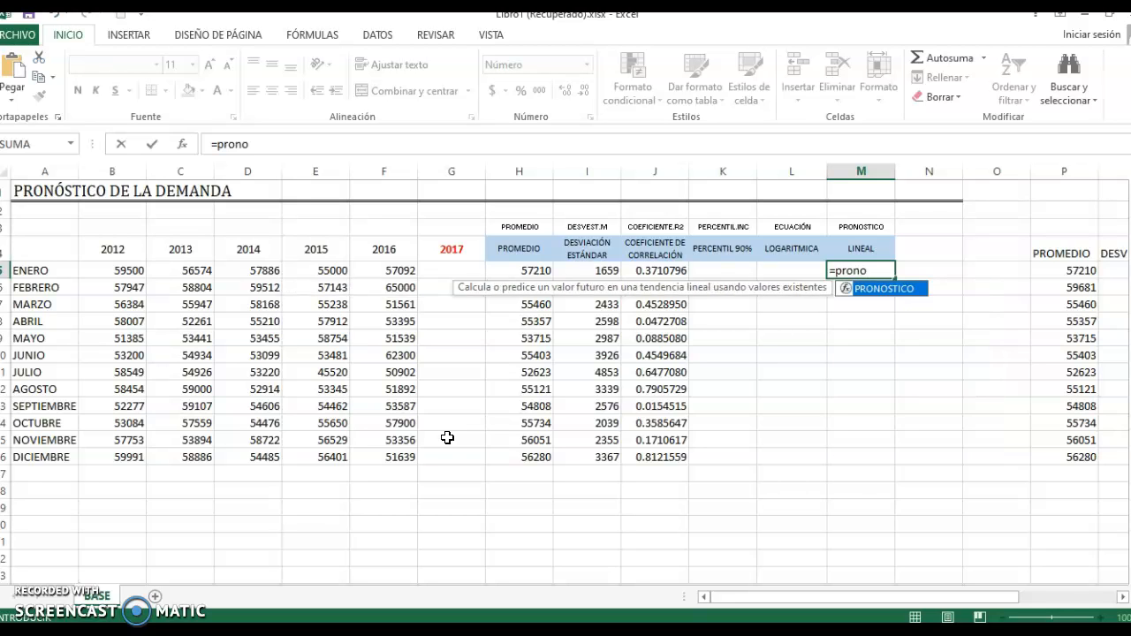
pyautogui.press('Tab')
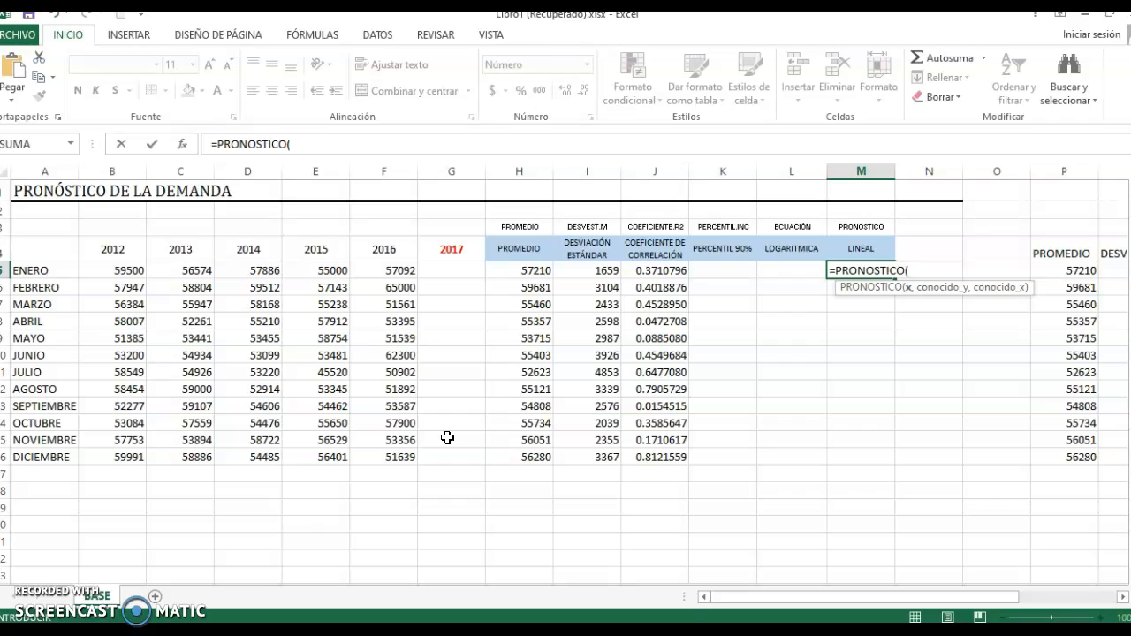
pyautogui.press('Left')
pyautogui.press('Left')
pyautogui.press('Left')
pyautogui.press('Left')
pyautogui.press('Left')
pyautogui.press('Left')
pyautogui.press('Left')
pyautogui.press('Up')
pyautogui.press('Right')
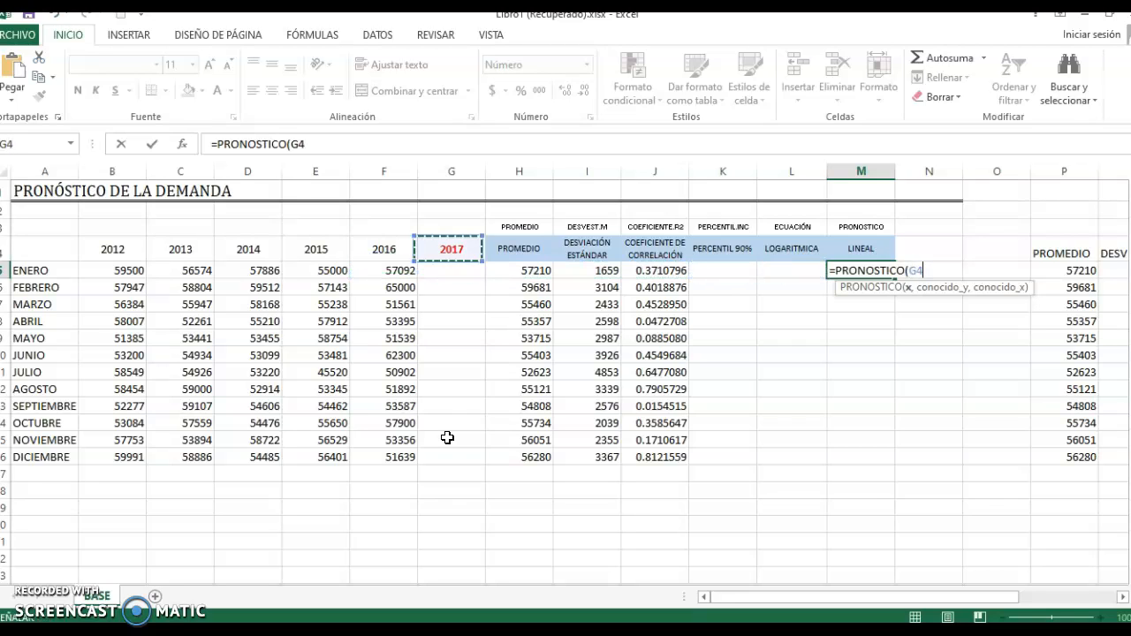
pyautogui.press('F4')
pyautogui.write(',')
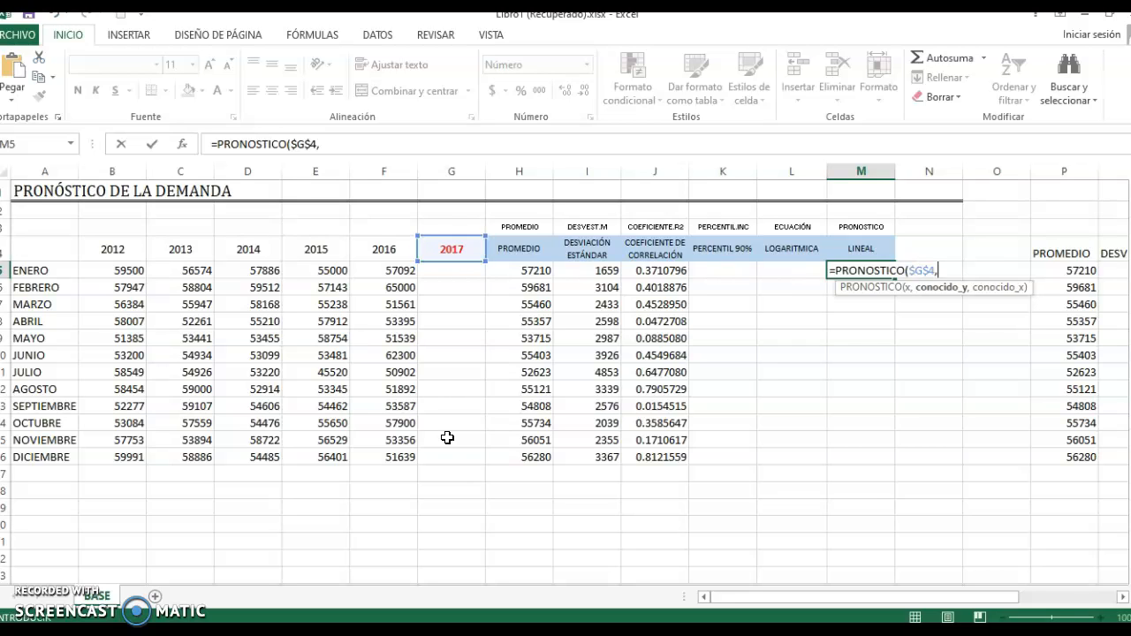
# Complete M5's PRONOSTICO formula with B5:F5 as the known y values and $B$4:$F$4 as the known x values
pyautogui.press('Left')
pyautogui.press('Left')
pyautogui.press('Left')
pyautogui.press('Left')
pyautogui.press('Left')
pyautogui.press('Left')
pyautogui.press('Left')
pyautogui.press('Left')
pyautogui.press('Left')
pyautogui.press('Left')
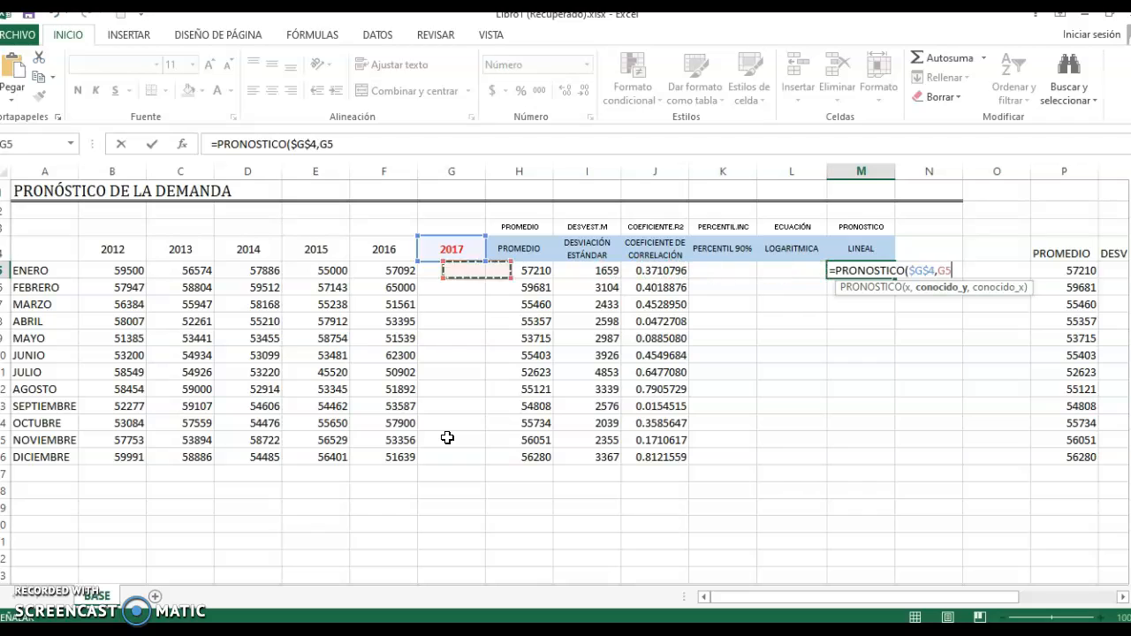
pyautogui.hotkey('shift', 'Right')
pyautogui.hotkey('shift', 'Right')
pyautogui.hotkey('shift', 'Right')
pyautogui.hotkey('shift', 'Right')
pyautogui.write(',')
pyautogui.press('Up')
pyautogui.press('Home')
pyautogui.press('Right')
pyautogui.hotkey('shift', 'Right')
pyautogui.hotkey('shift', 'Right')
pyautogui.hotkey('shift', 'Right')
pyautogui.hotkey('shift', 'Right')
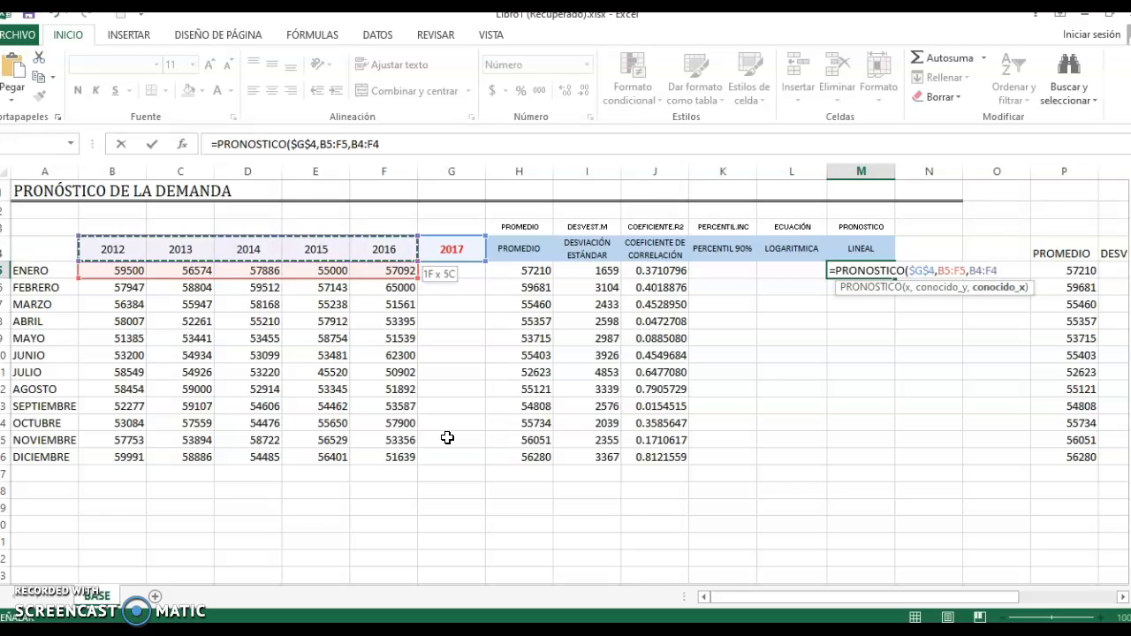
pyautogui.press('F4')
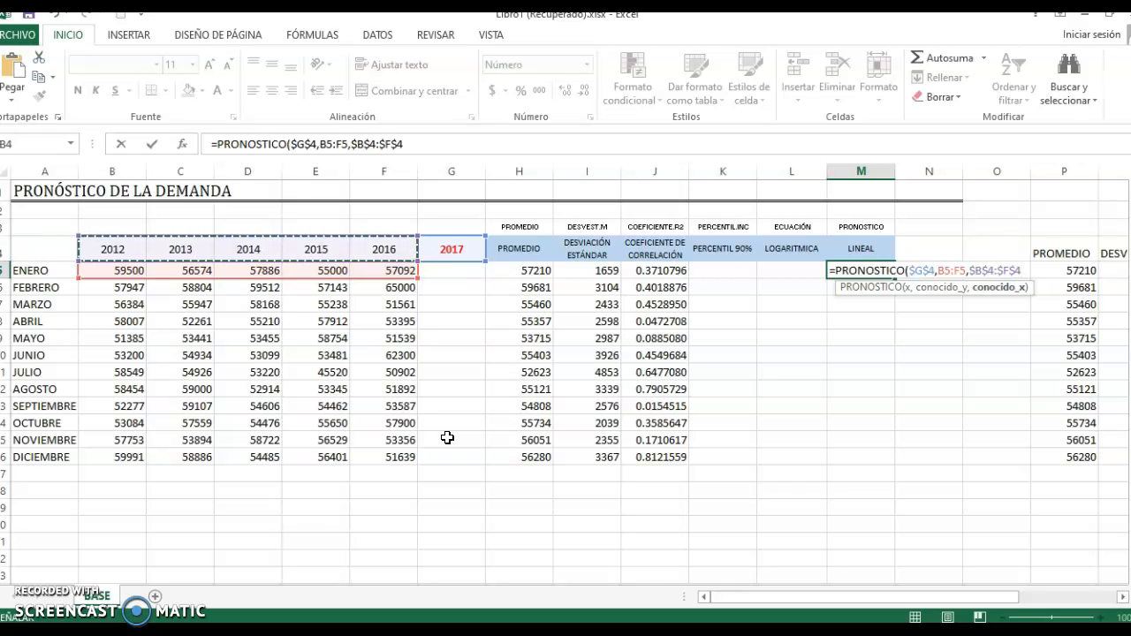
pyautogui.press('Return')
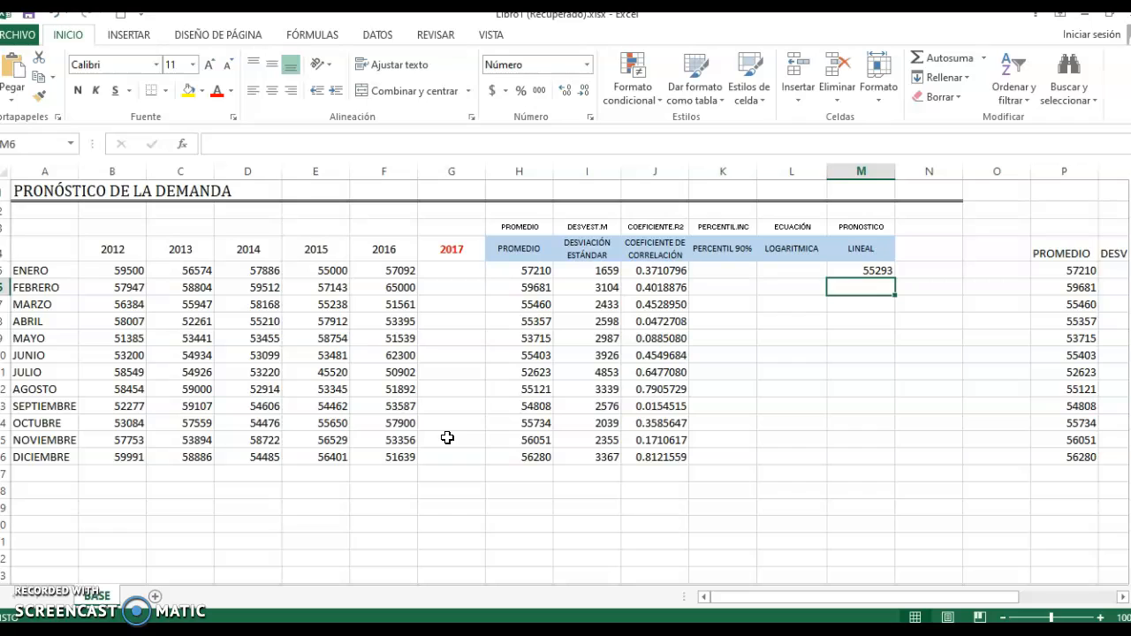
# Fill the PRONOSTICO formula from M5 down through M16 for the remaining months
pyautogui.press('Left')
pyautogui.press('Left')
pyautogui.press('Left')
pyautogui.hotkey('ctrl', 'Down')
pyautogui.press('Right')
pyautogui.press('Right')
pyautogui.press('Right')
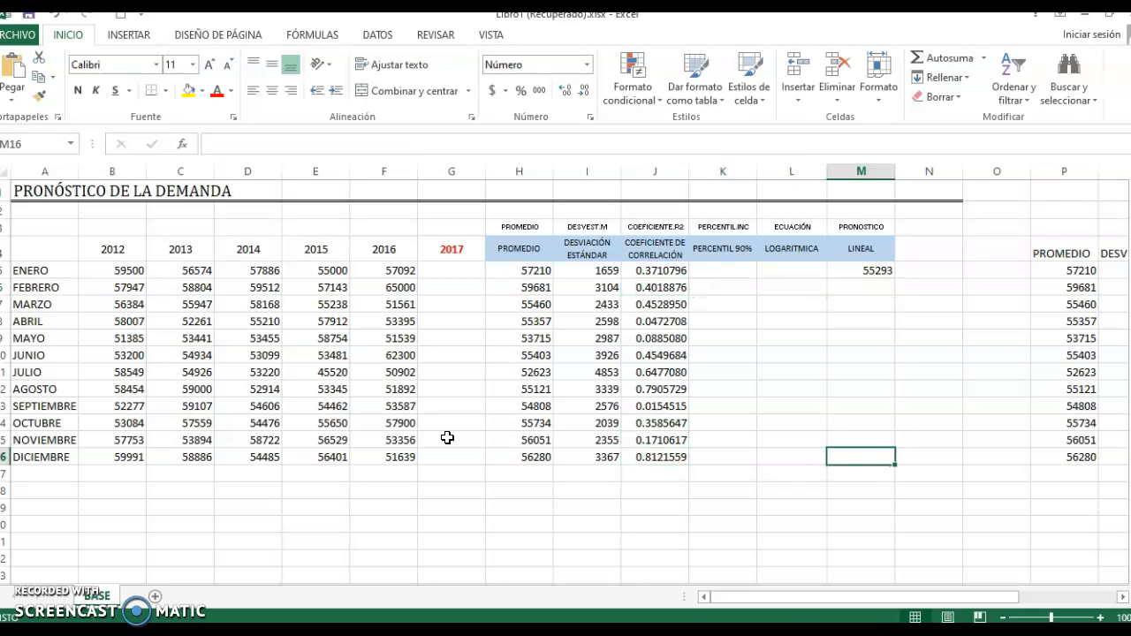
pyautogui.hotkey('ctrl', 'shift', 'Up')
pyautogui.hotkey('ctrl', 'j')
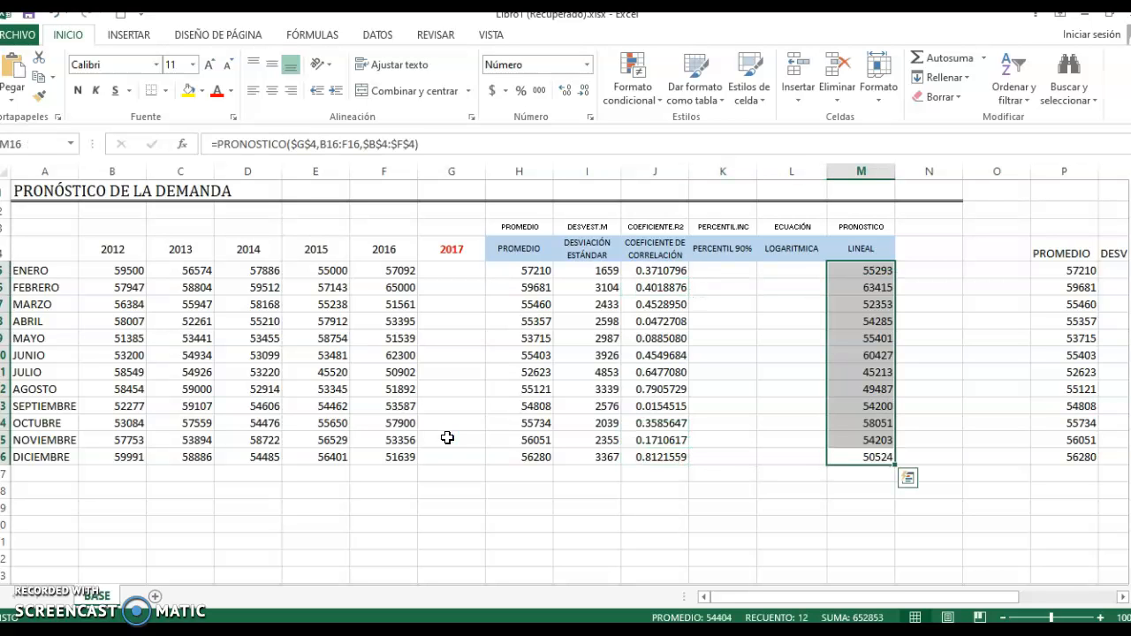
pyautogui.press('Down')
pyautogui.press('Up')
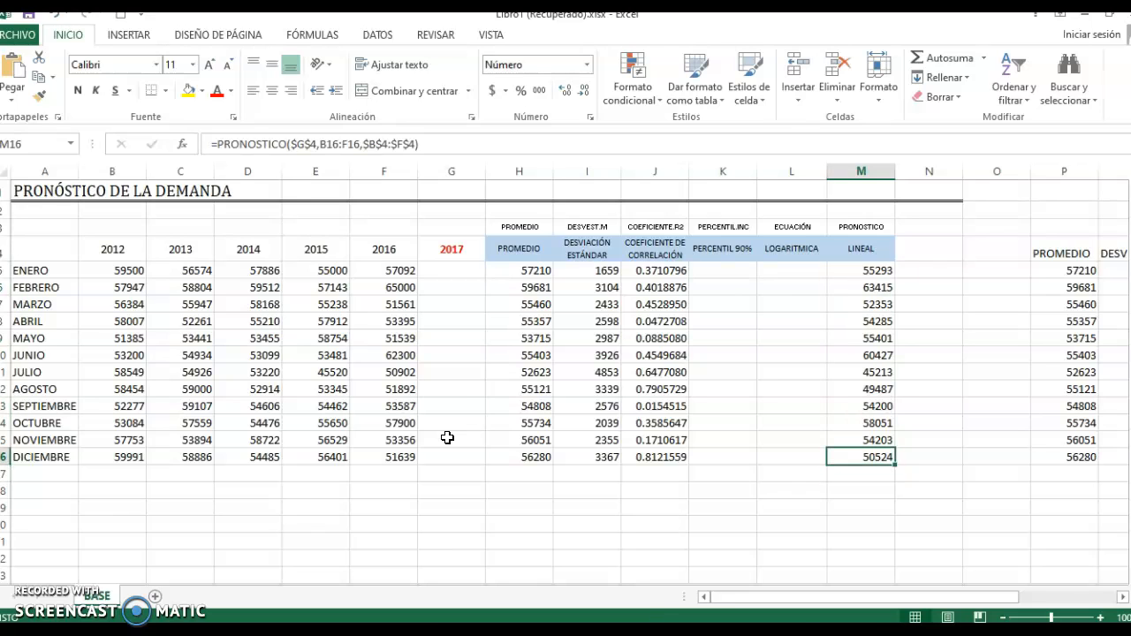
# Highlight DICIEMBRE's linear forecast in M16 with a yellow fill and red font
pyautogui.click(189, 91)
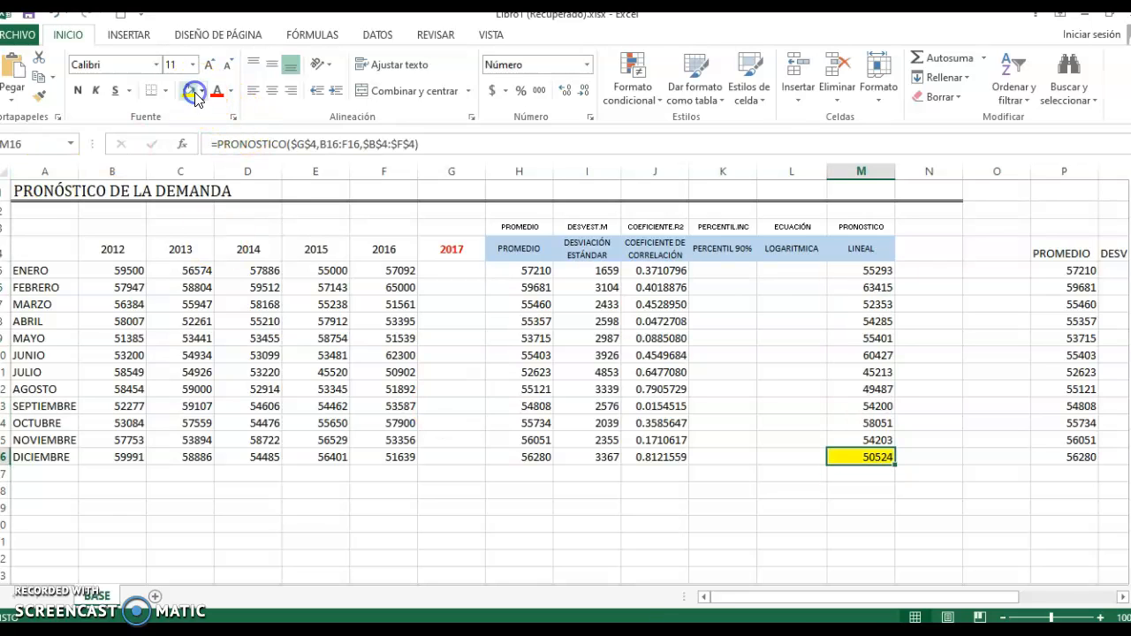
pyautogui.click(217, 91)
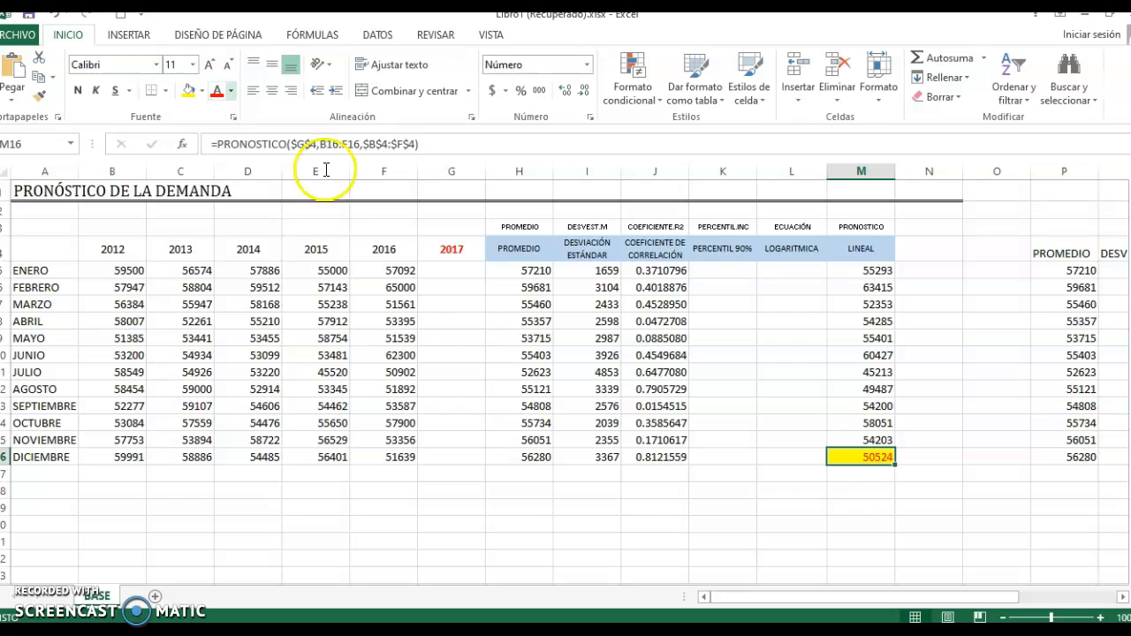
# Examine the monthly correlation coefficients in J5:J16 and compare the purposes of the percentile and linear columns
pyautogui.click(649, 457)
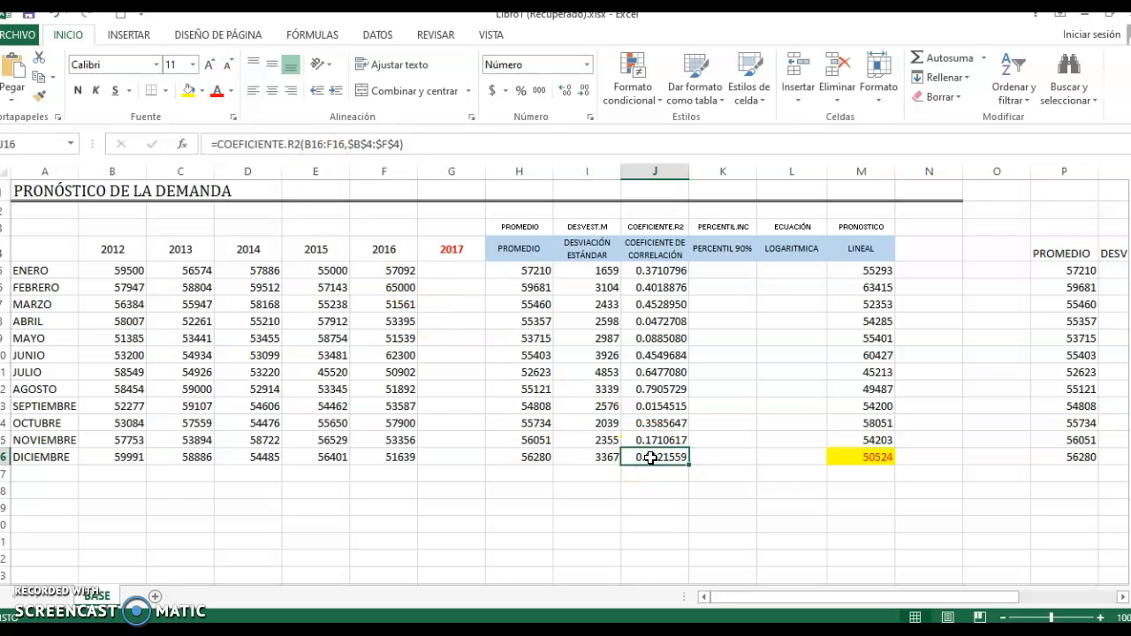
pyautogui.hotkey('ctrl', 'Up')
pyautogui.press('Down')
pyautogui.press('Down')
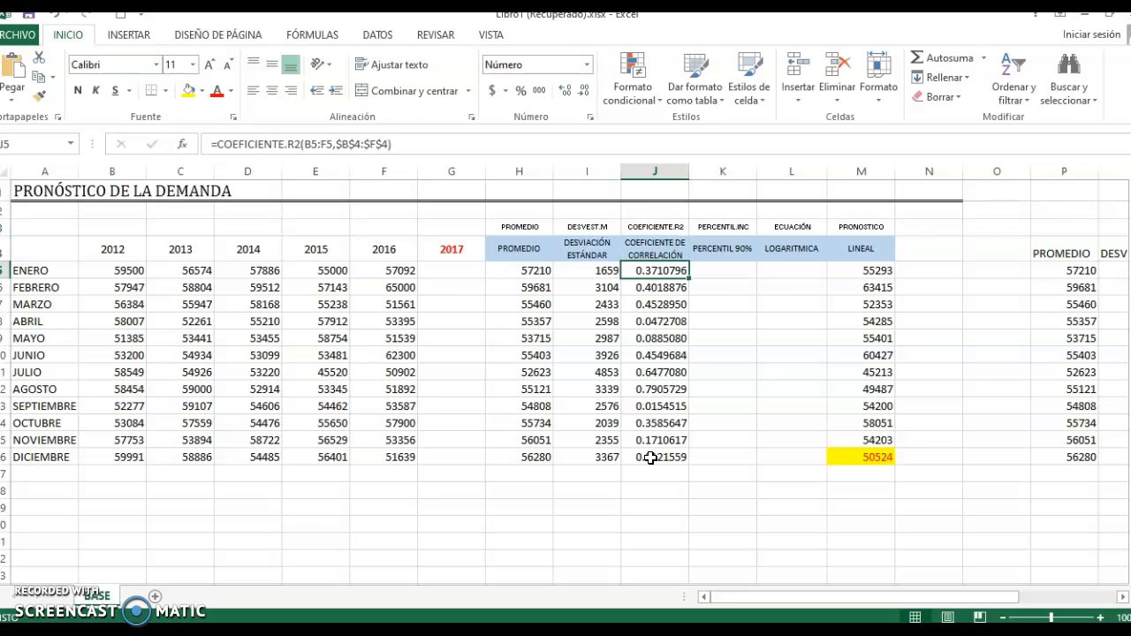
pyautogui.hotkey('ctrl', 'shift', 'Down')
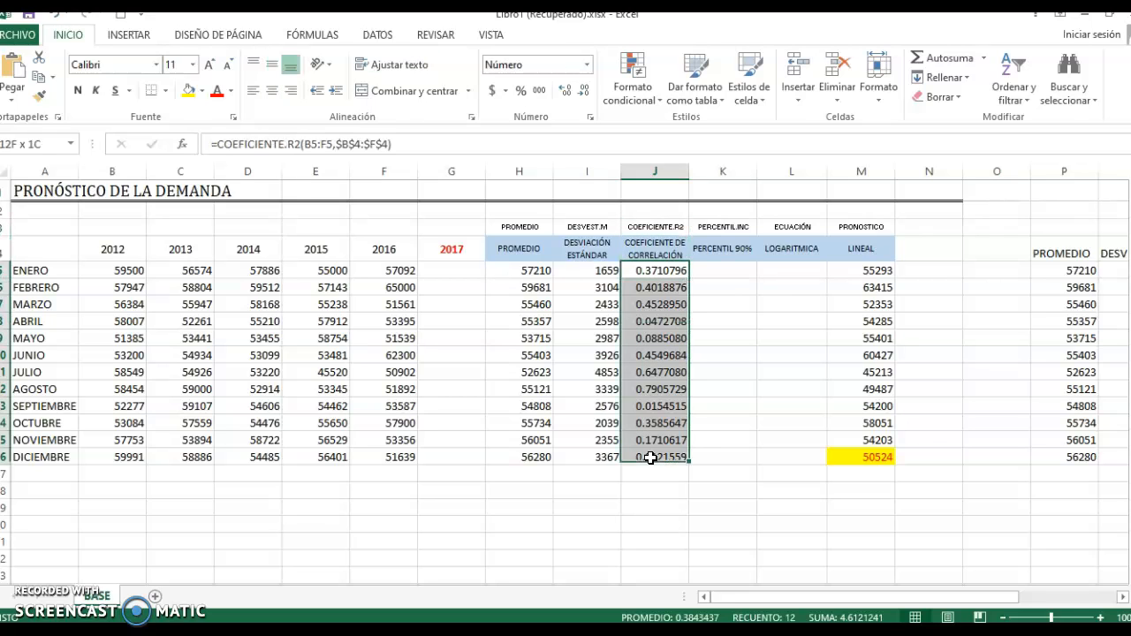
pyautogui.press('Up')
pyautogui.hotkey('ctrl', 'Right')
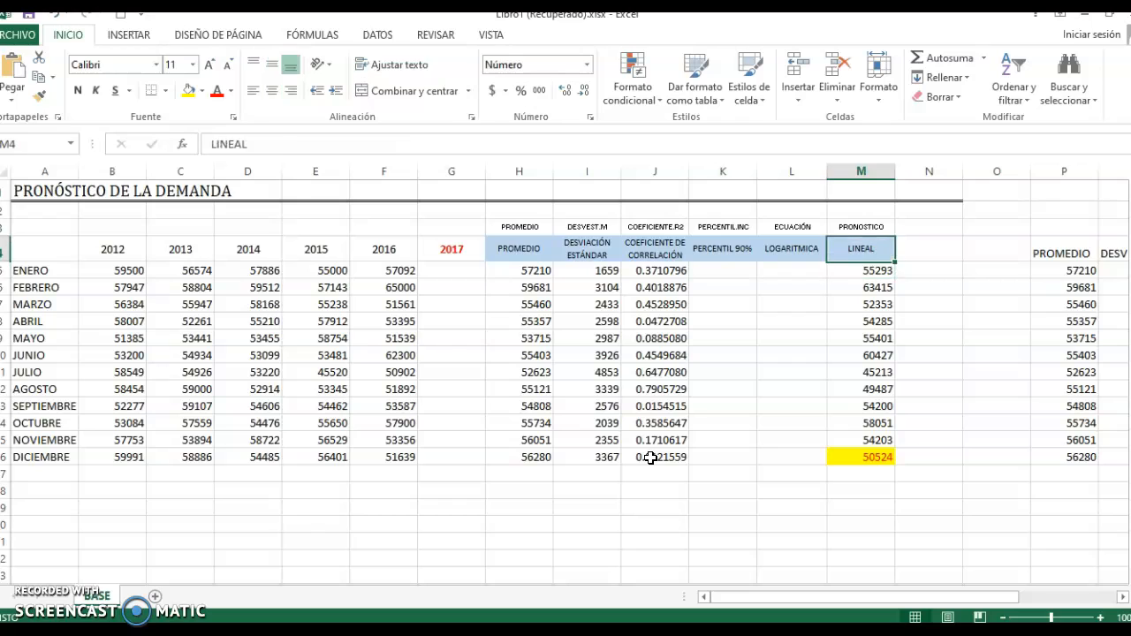
pyautogui.press('Left')
pyautogui.press('Left')
pyautogui.press('Down')
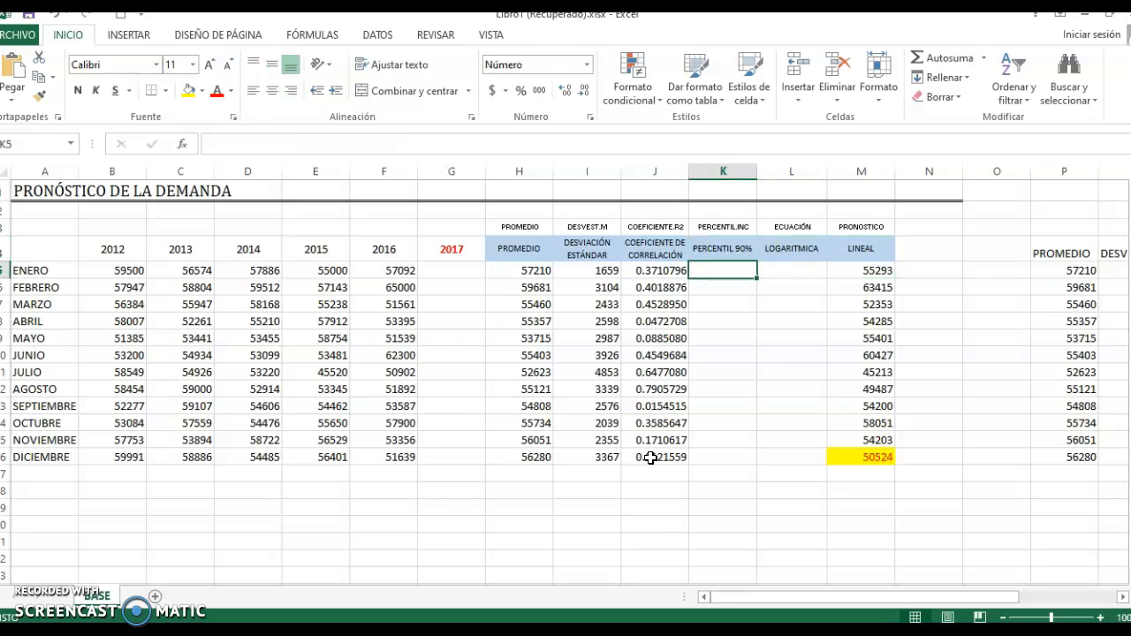
pyautogui.press('Right')
pyautogui.press('Right')
pyautogui.press('Up')
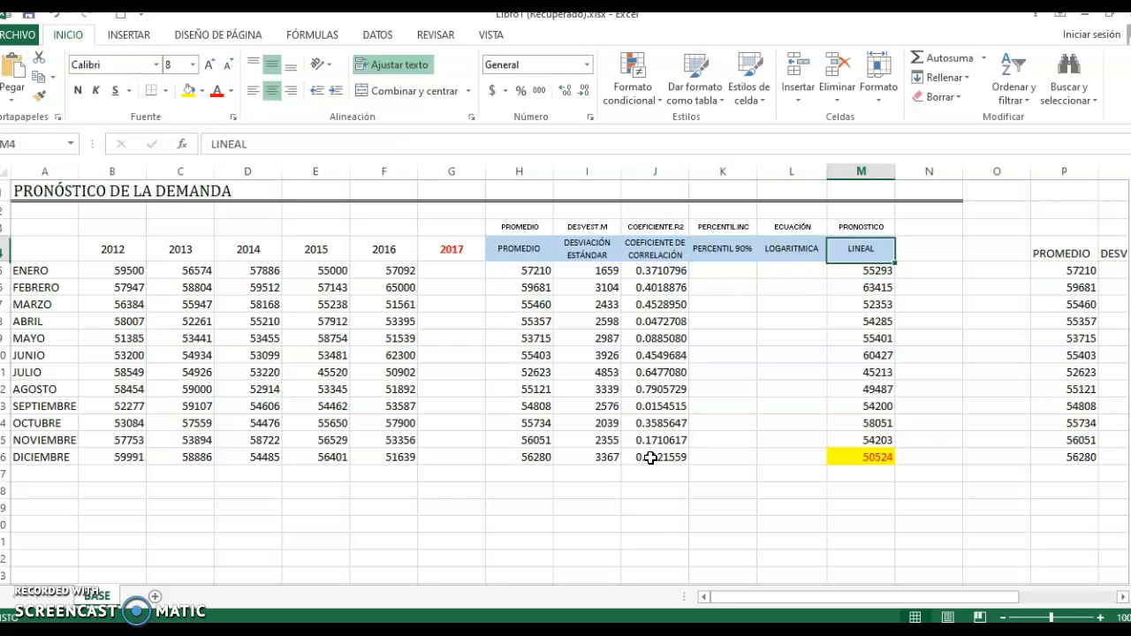
pyautogui.press('Left')
pyautogui.press('Left')
pyautogui.press('Down')
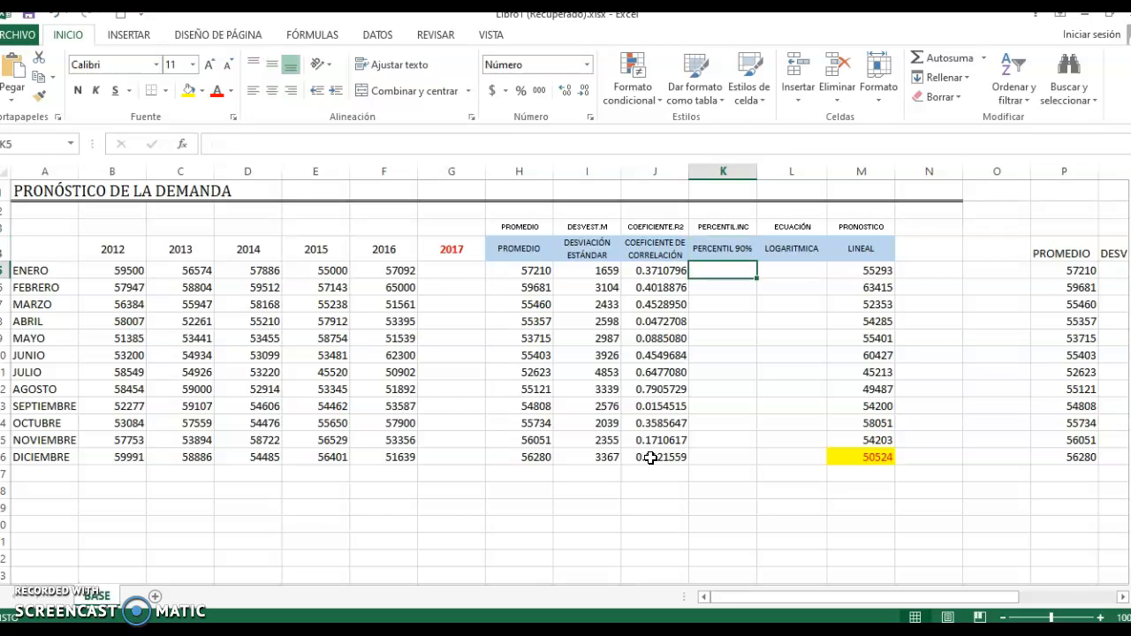
# Start a PERCENTIL.INC formula in K5 for ENERO's 90% percentile
pyautogui.write('=')
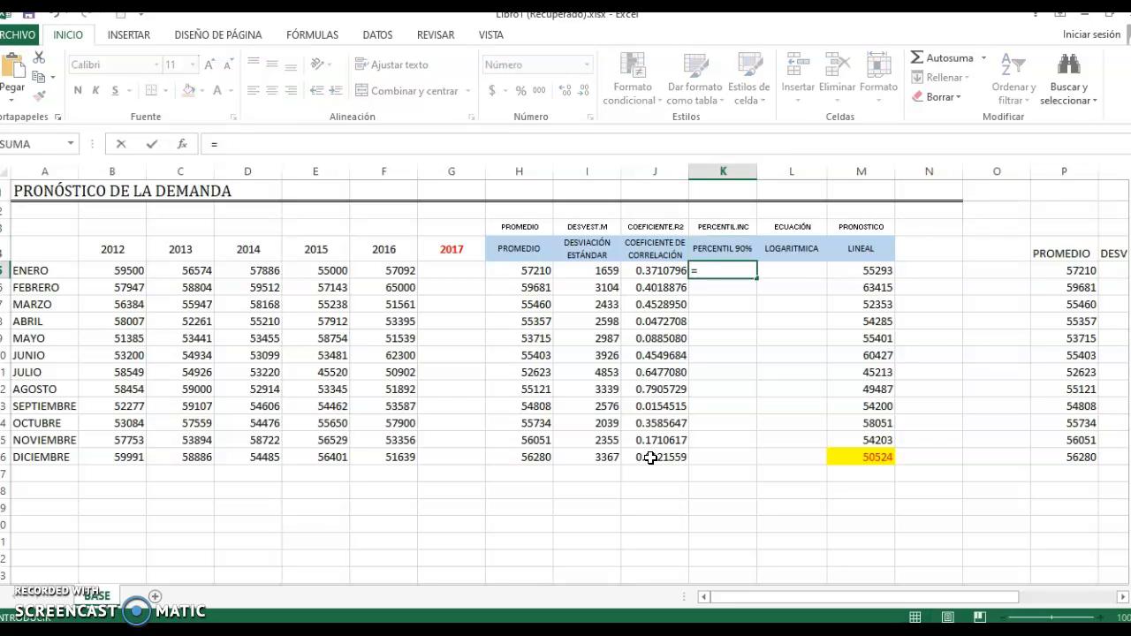
pyautogui.write('perce')
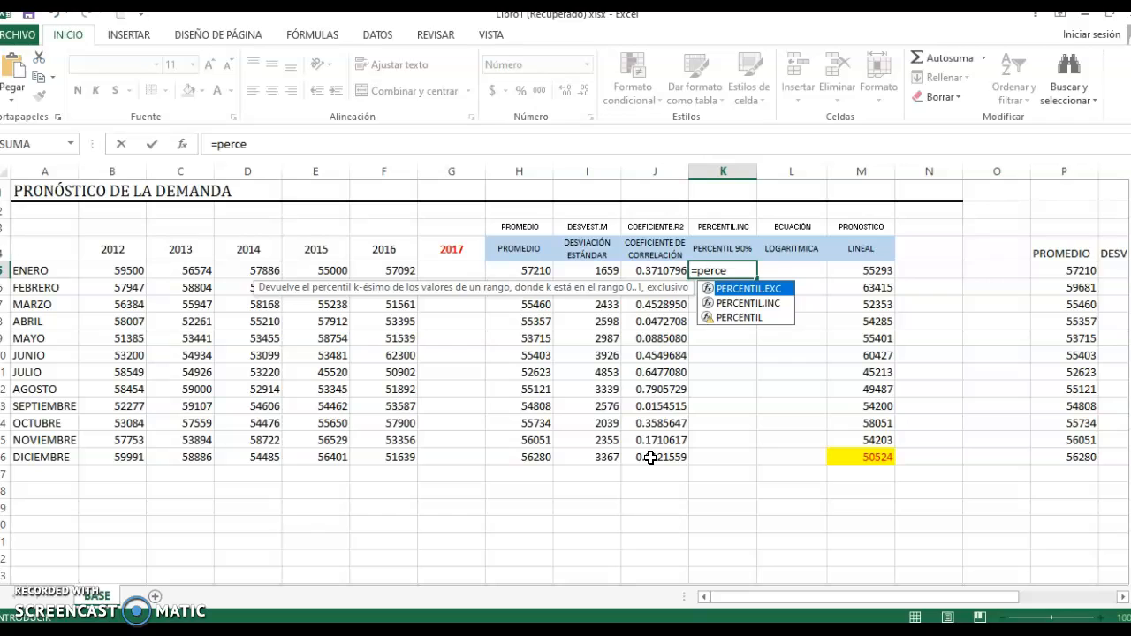
pyautogui.press('Down')
pyautogui.write('e')
pyautogui.press('Tab')
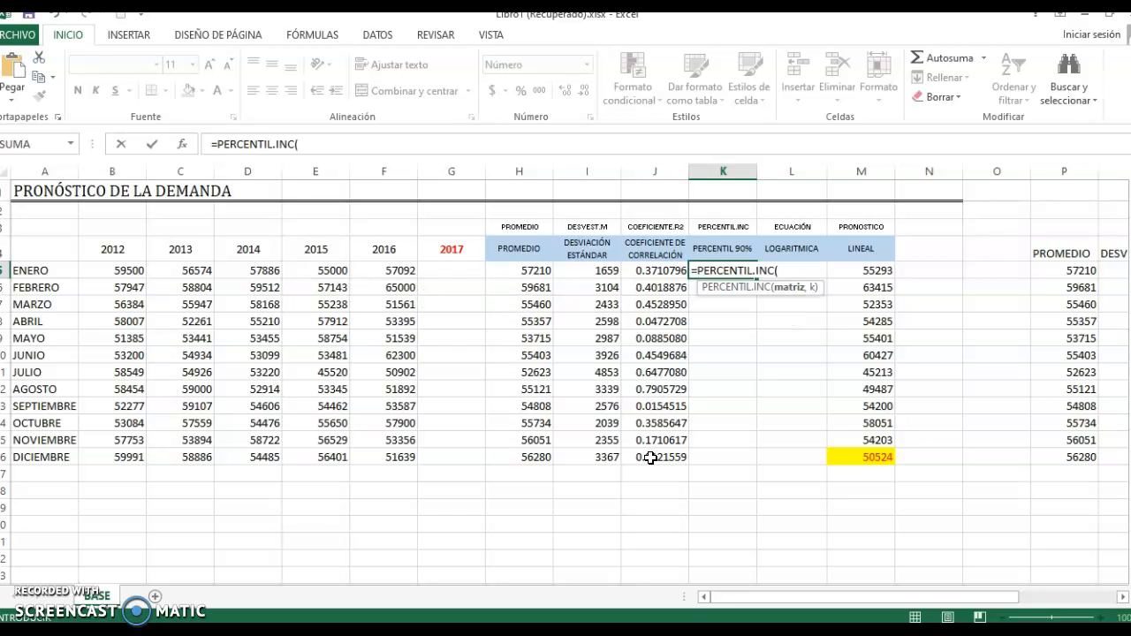
# Complete K5's PERCENTIL.INC formula with B5:F5 as the array and 0.9 as k
pyautogui.press('Left')
pyautogui.hotkey('ctrl', 'Left')
pyautogui.hotkey('ctrl', 'Left')
pyautogui.hotkey('ctrl', 'Left')
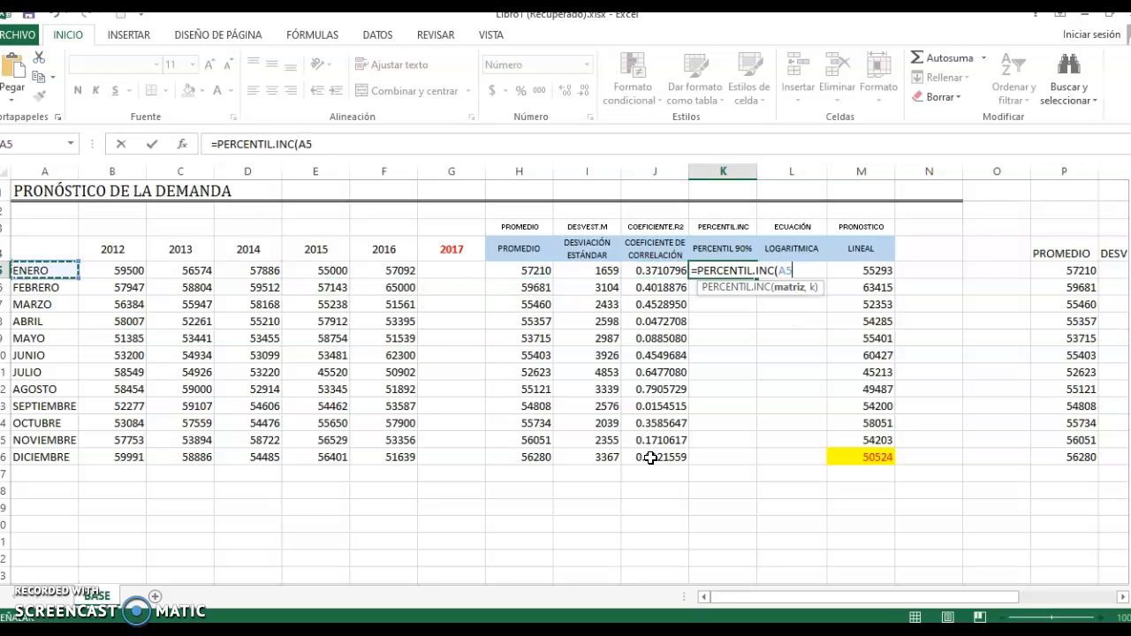
pyautogui.press('Right')
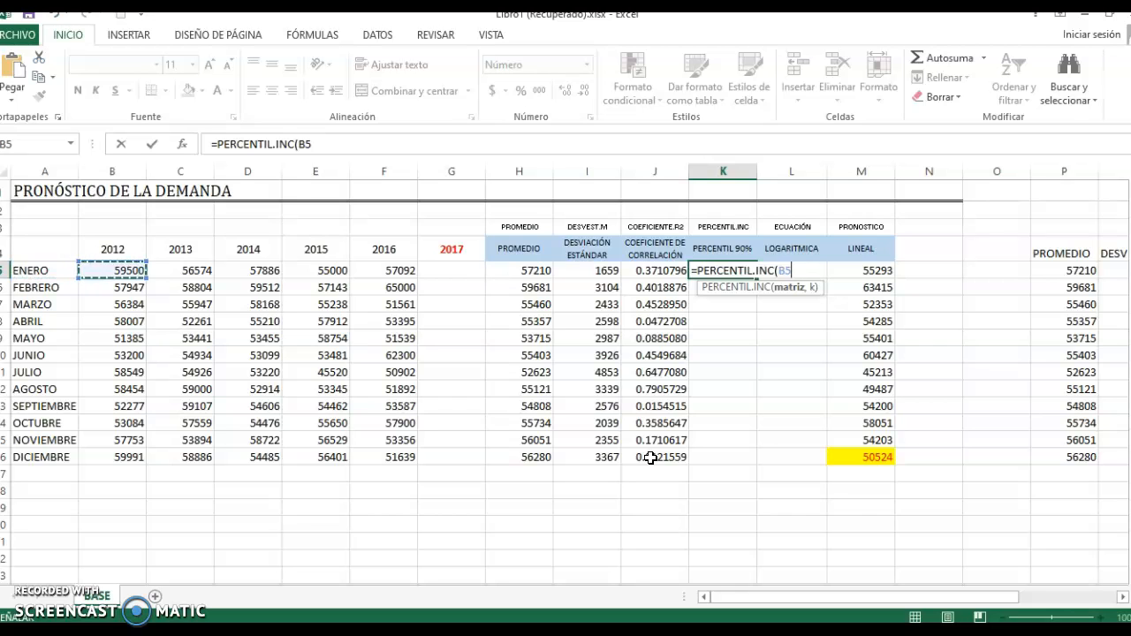
pyautogui.hotkey('shift', 'Right')
pyautogui.hotkey('shift', 'Right')
pyautogui.hotkey('shift', 'Right')
pyautogui.hotkey('shift', 'Right')
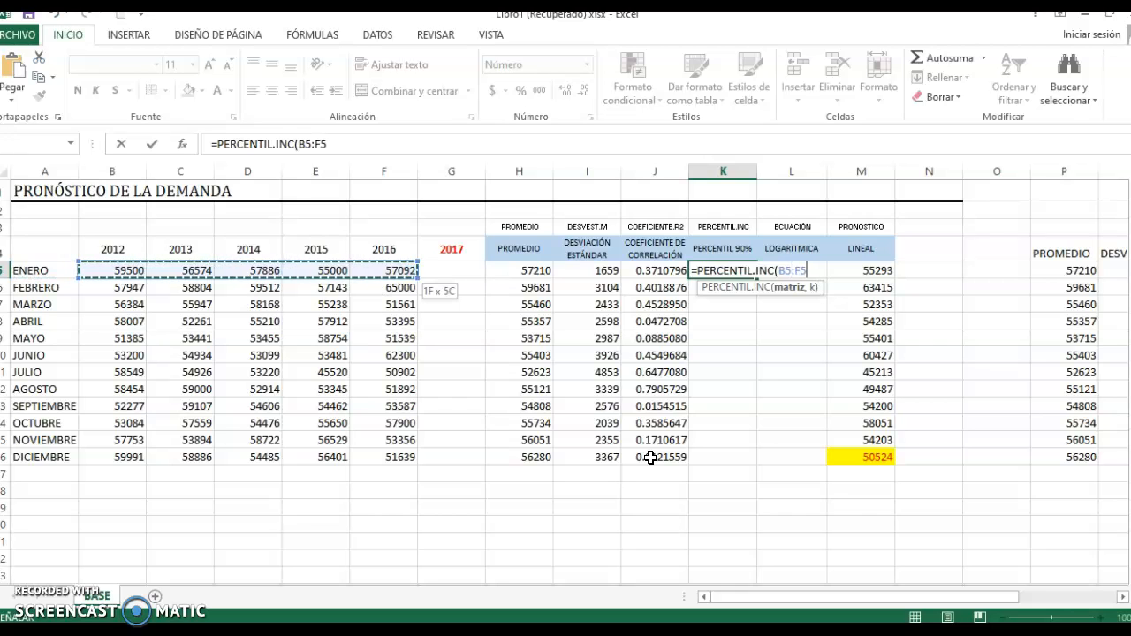
pyautogui.write(',0.9')
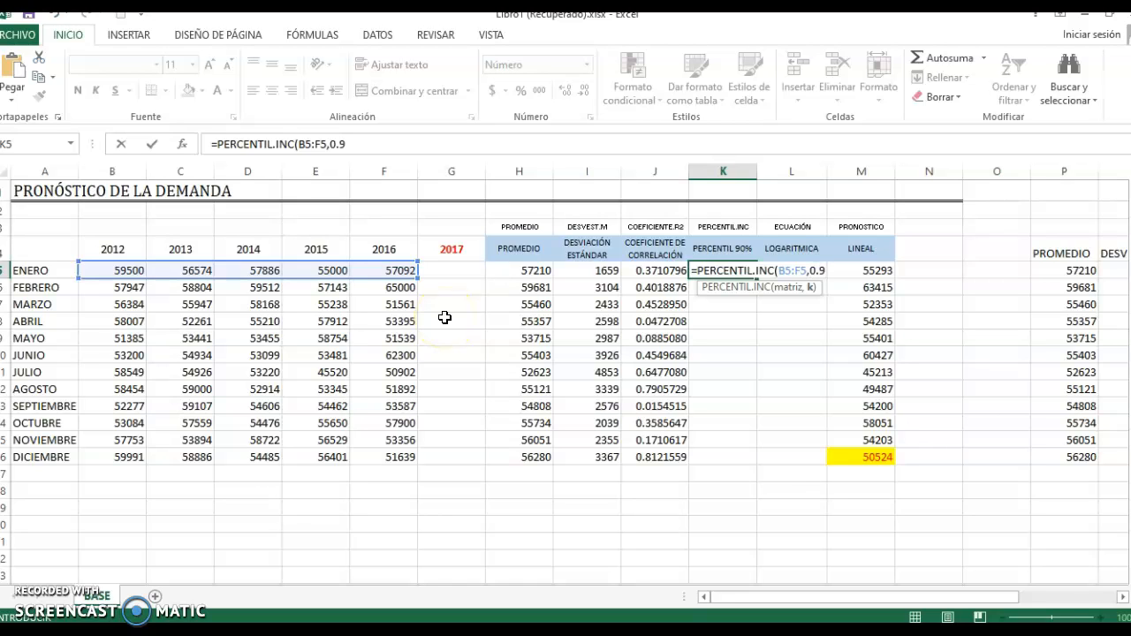
pyautogui.press('Return')
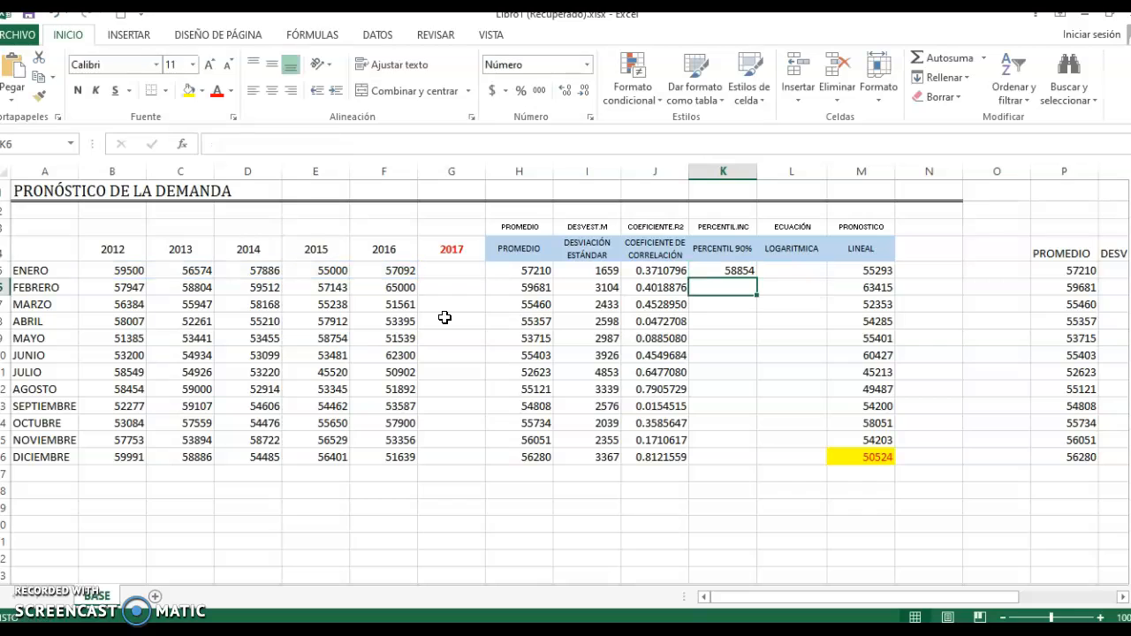
# Fill the PERCENTIL.INC formula from K5 down through K16 for the remaining months
pyautogui.press('Left')
pyautogui.hotkey('ctrl', 'Down')
pyautogui.press('Right')
pyautogui.hotkey('ctrl', 'shift', 'Up')
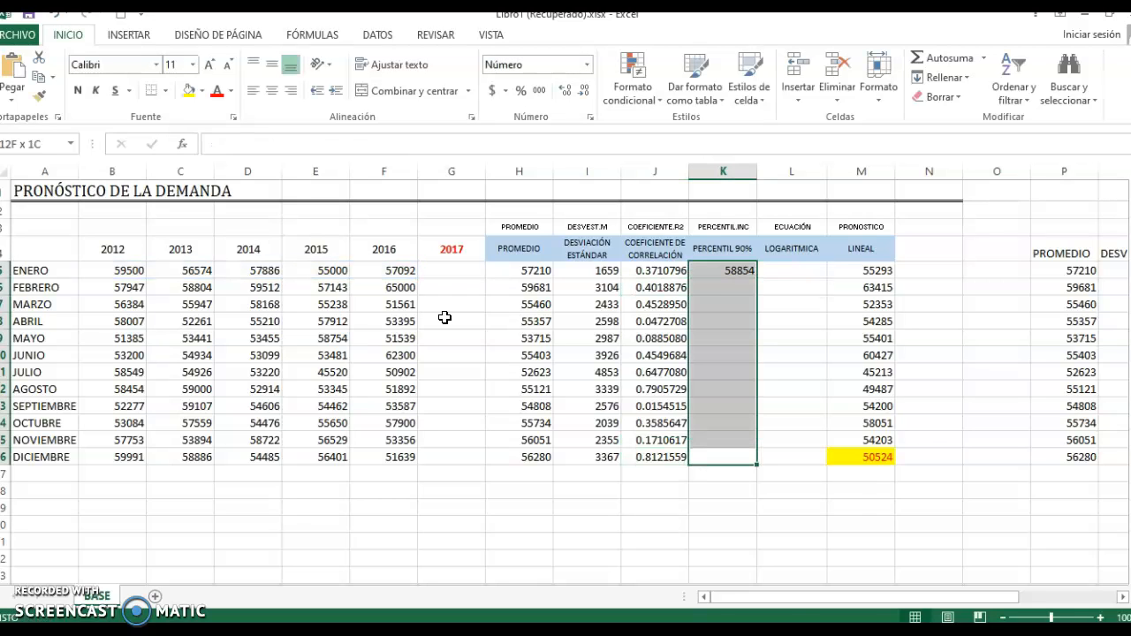
pyautogui.hotkey('ctrl', 'd')
# Review the percentile, logarithmic and linear columns across K5:M16, ending on ENERO's logarithmic cell L5
pyautogui.hotkey('ctrl', 'Up')
pyautogui.press('Down')
pyautogui.press('Down')
pyautogui.press('Right')
pyautogui.press('Right')
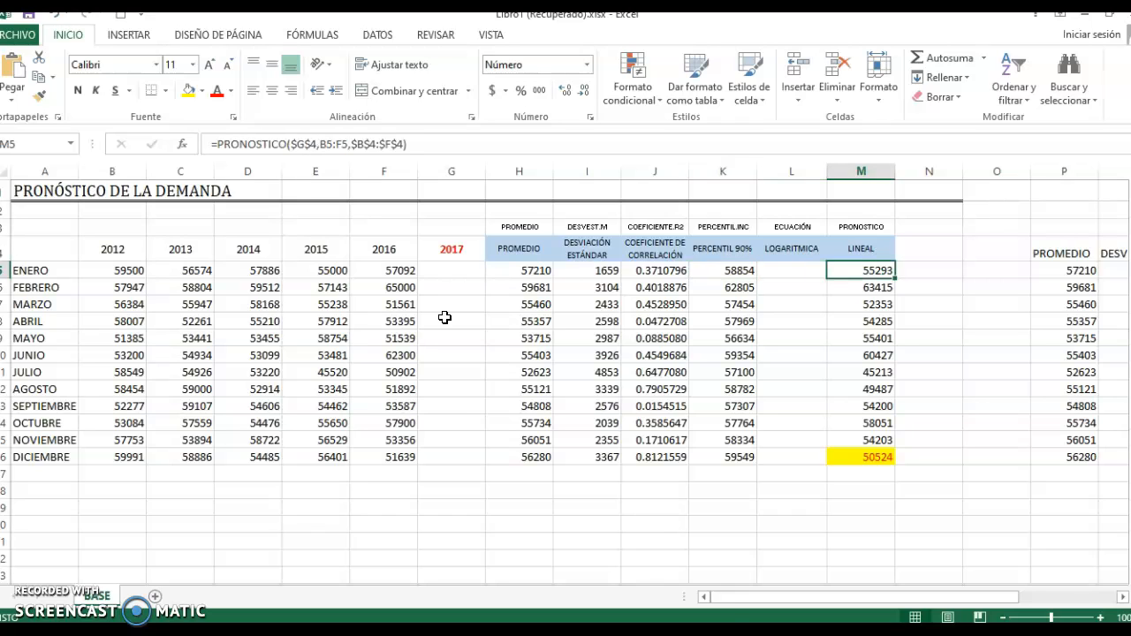
pyautogui.press('Left')
pyautogui.press('Left')
pyautogui.hotkey('shift', 'Right')
pyautogui.hotkey('shift', 'Right')
pyautogui.hotkey('ctrl', 'shift', 'Down')
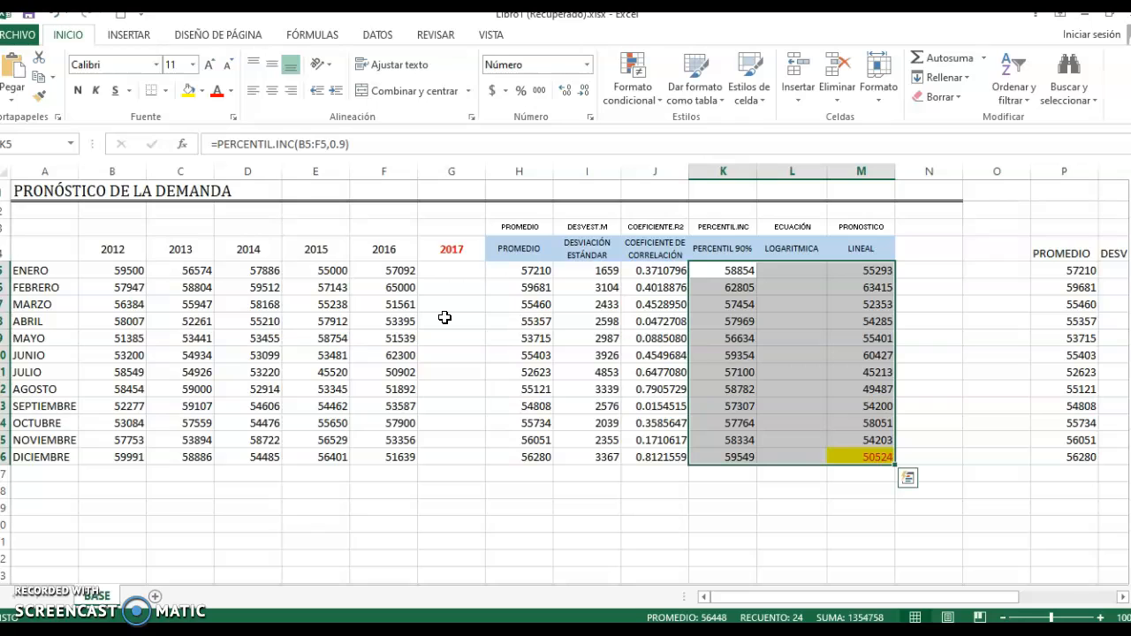
pyautogui.press('Up')
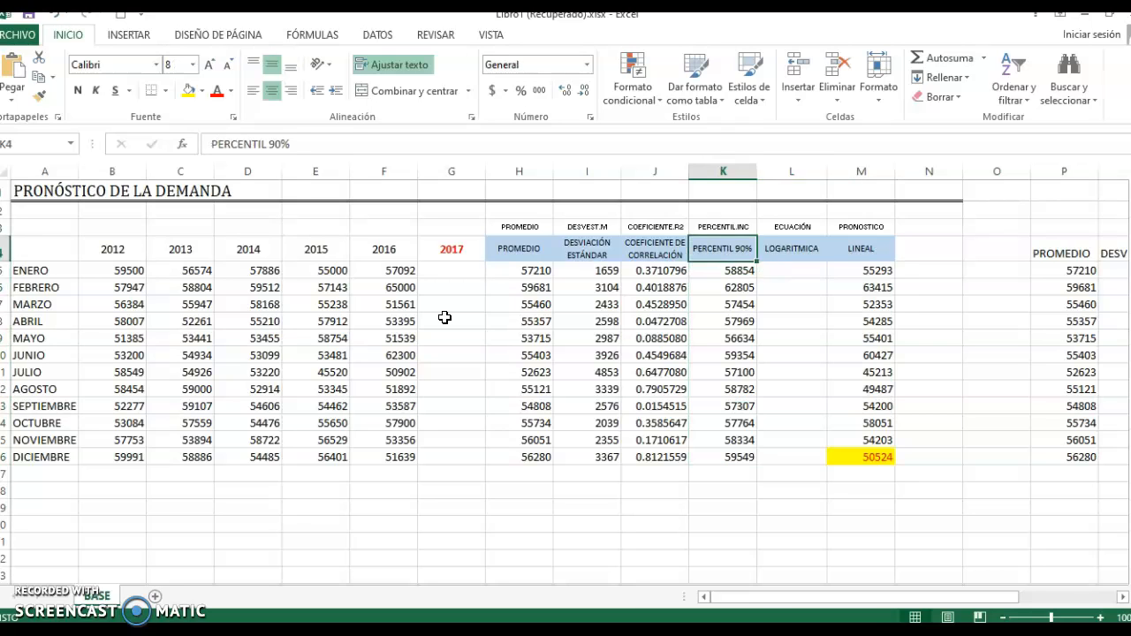
pyautogui.press('Right')
pyautogui.press('Down')
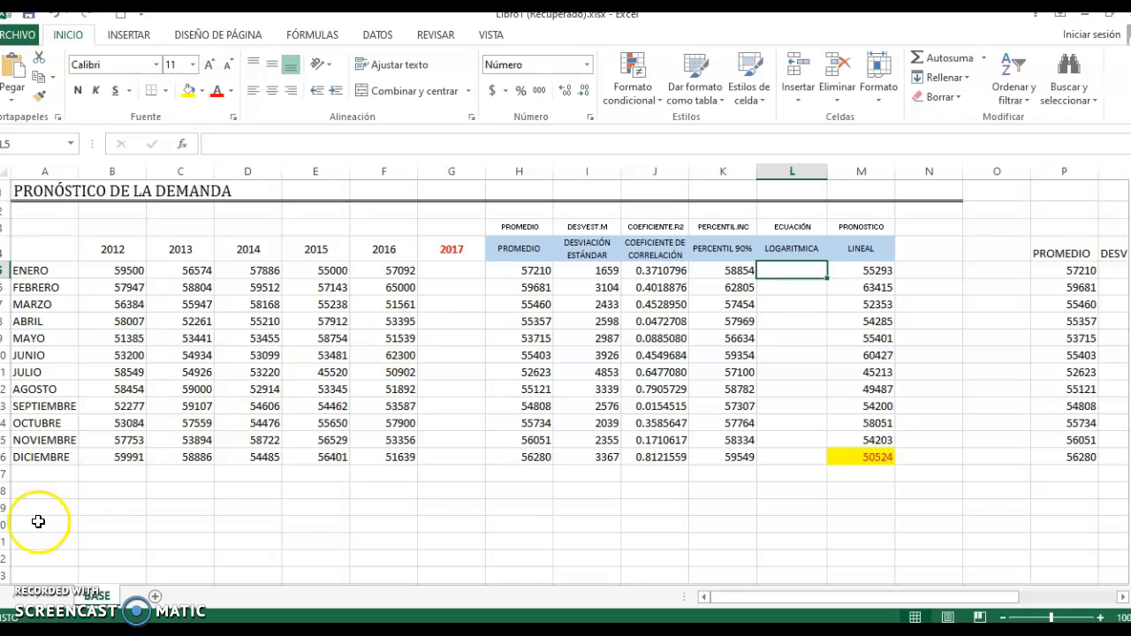
pyautogui.click(42, 581)
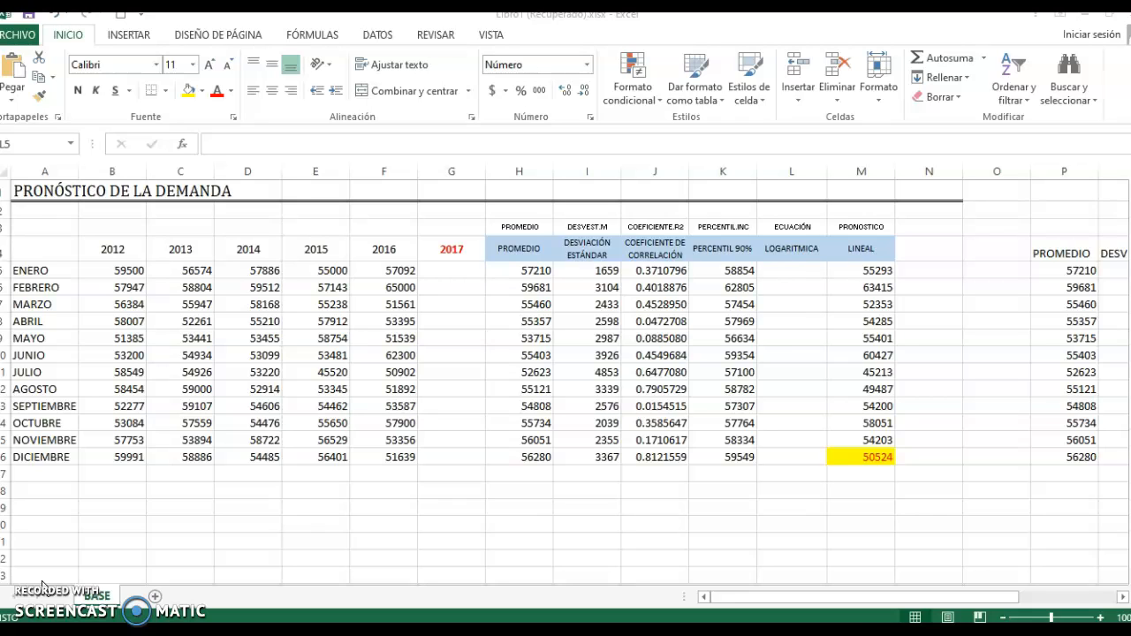
pyautogui.click(788, 274)
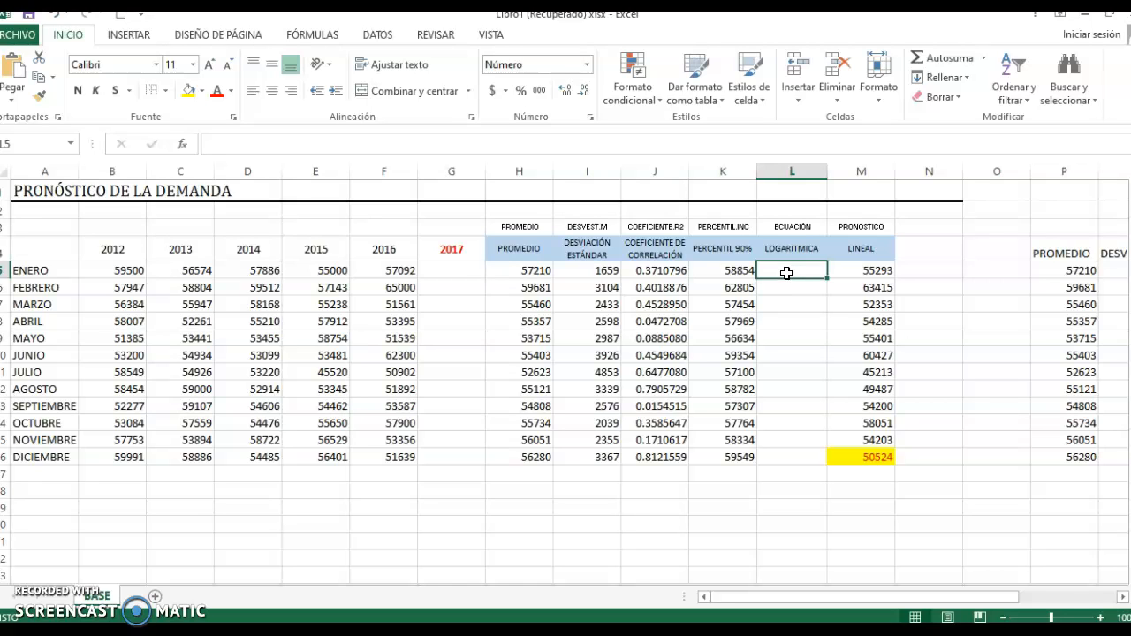
# Create a chart on its own sheet from ENERO's 2012 to 2016 demand values in B5:F5
pyautogui.press('Left')
pyautogui.press('Left')
pyautogui.press('Left')
pyautogui.press('Left')
pyautogui.press('Left')
pyautogui.press('Left')
pyautogui.press('Left')
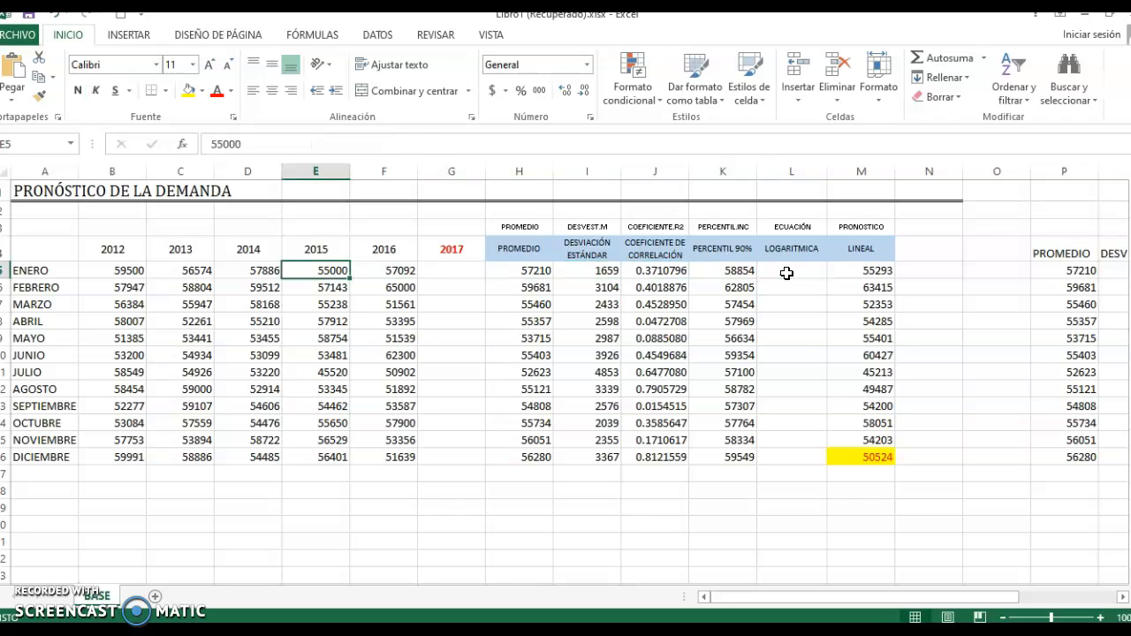
pyautogui.press('Left')
pyautogui.press('Left')
pyautogui.press('Left')
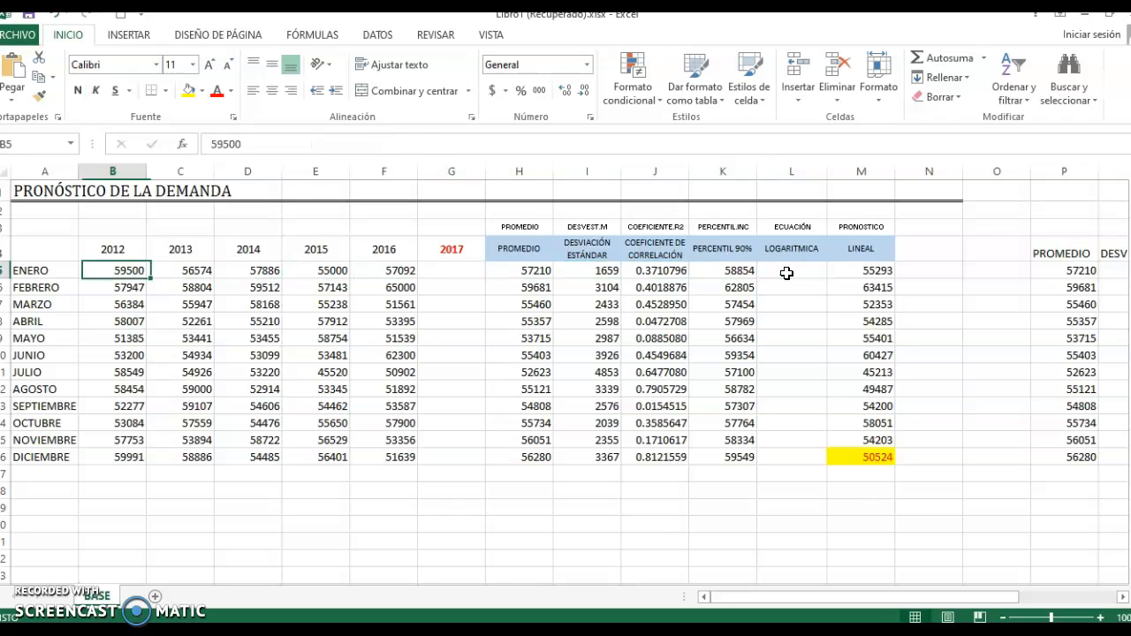
pyautogui.hotkey('shift', 'Right')
pyautogui.hotkey('shift', 'Right')
pyautogui.hotkey('shift', 'Right')
pyautogui.hotkey('shift', 'Right')
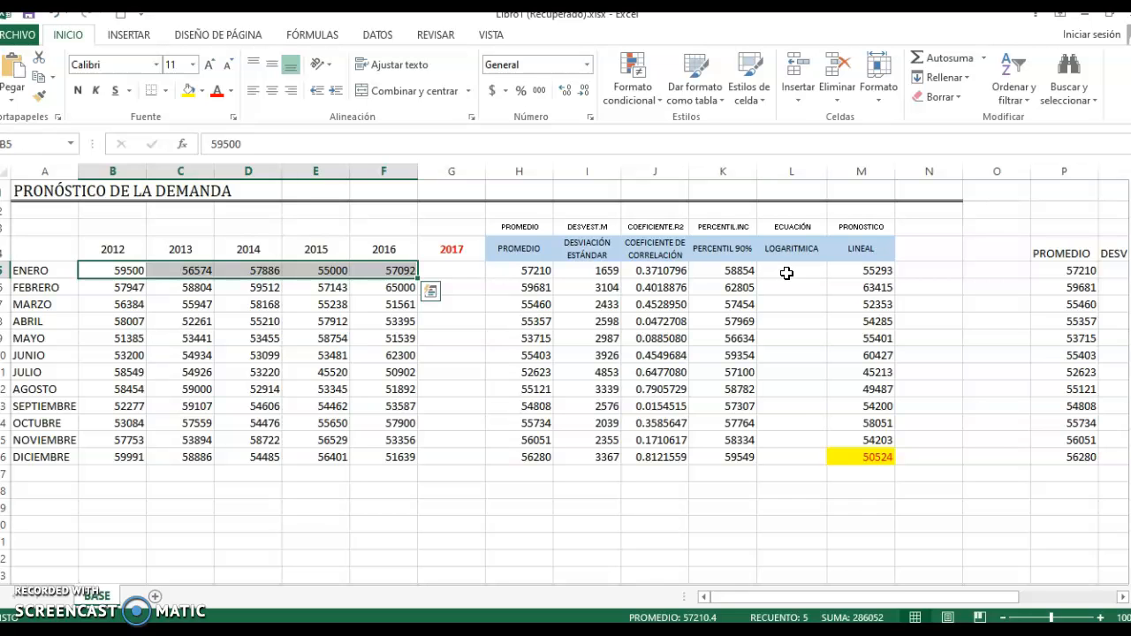
pyautogui.press('F11')
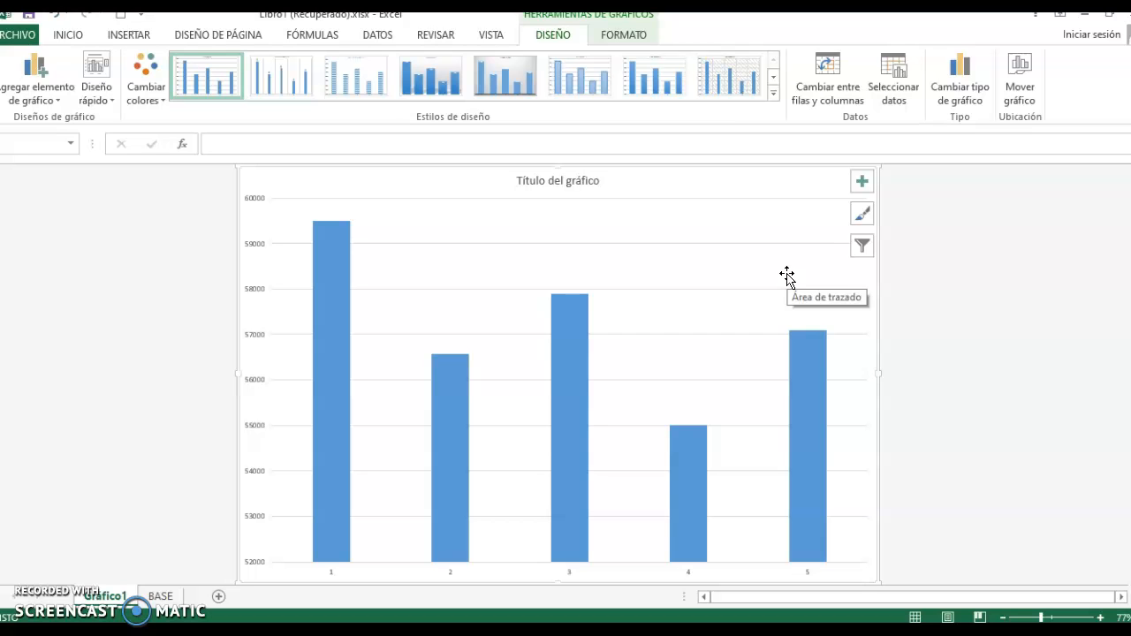
# Change the ENERO chart from columns to an X Y (Dispersión) scatter chart with markers only
pyautogui.click(943, 84)
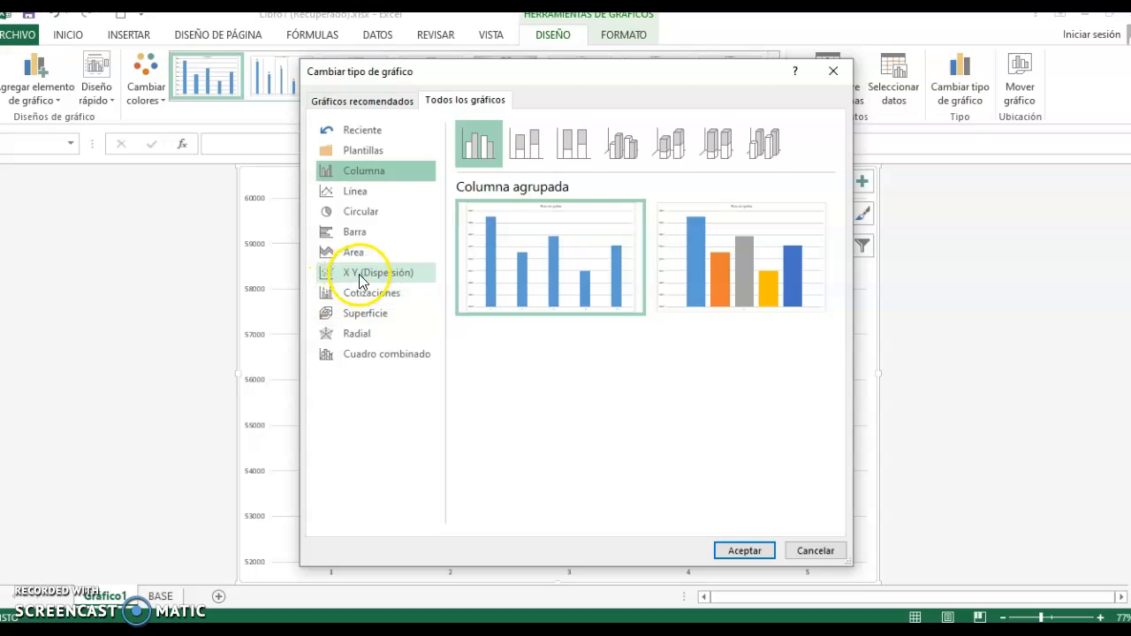
pyautogui.click(370, 274)
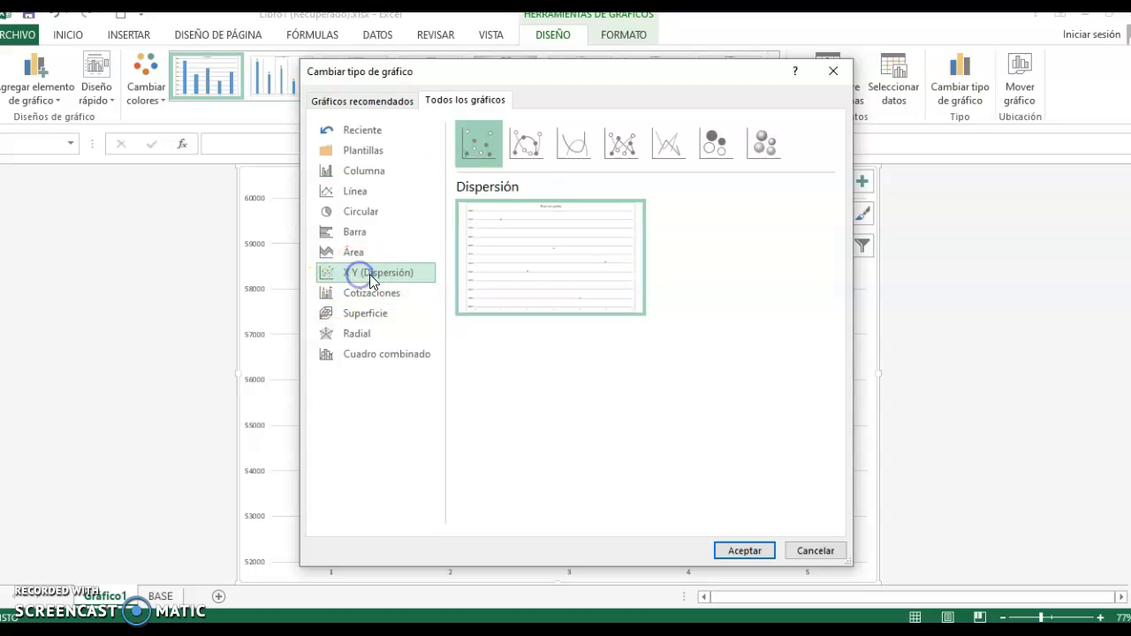
pyautogui.click(742, 549)
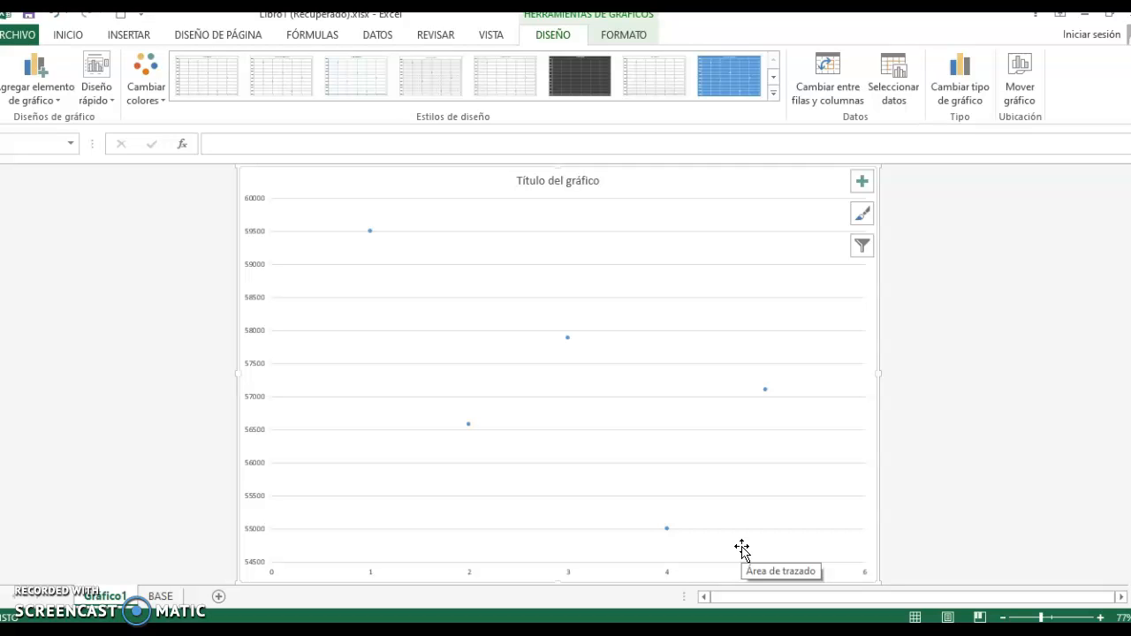
# Compare ENERO's correlation coefficient in J5 of the BASE sheet with the point spread in the Gráfico1 scatter chart
pyautogui.click(159, 595)
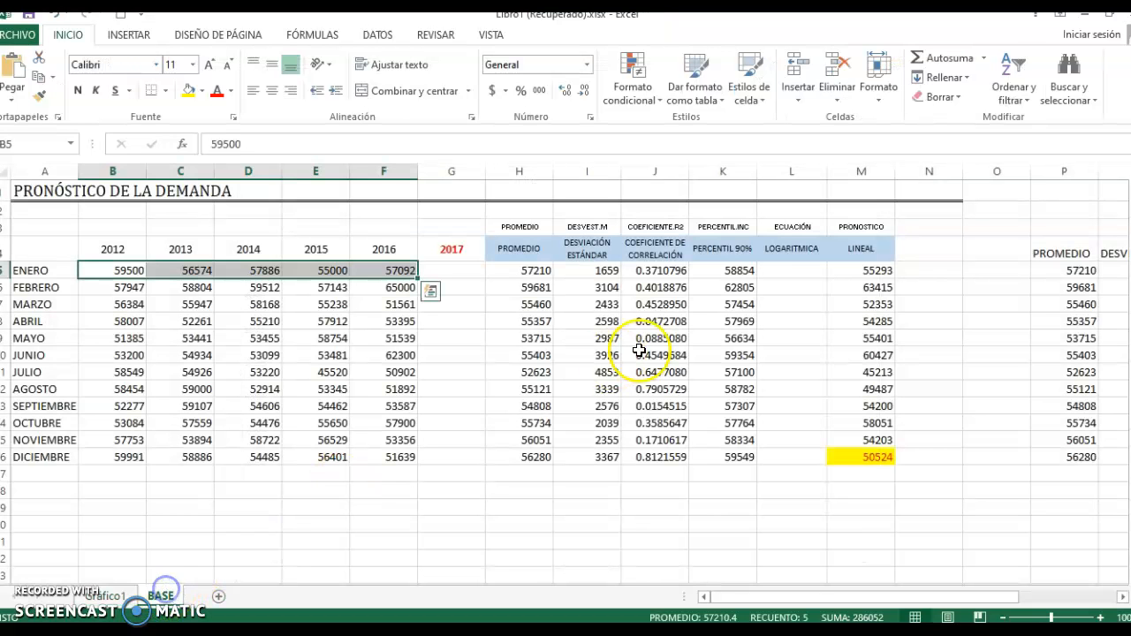
pyautogui.click(665, 271)
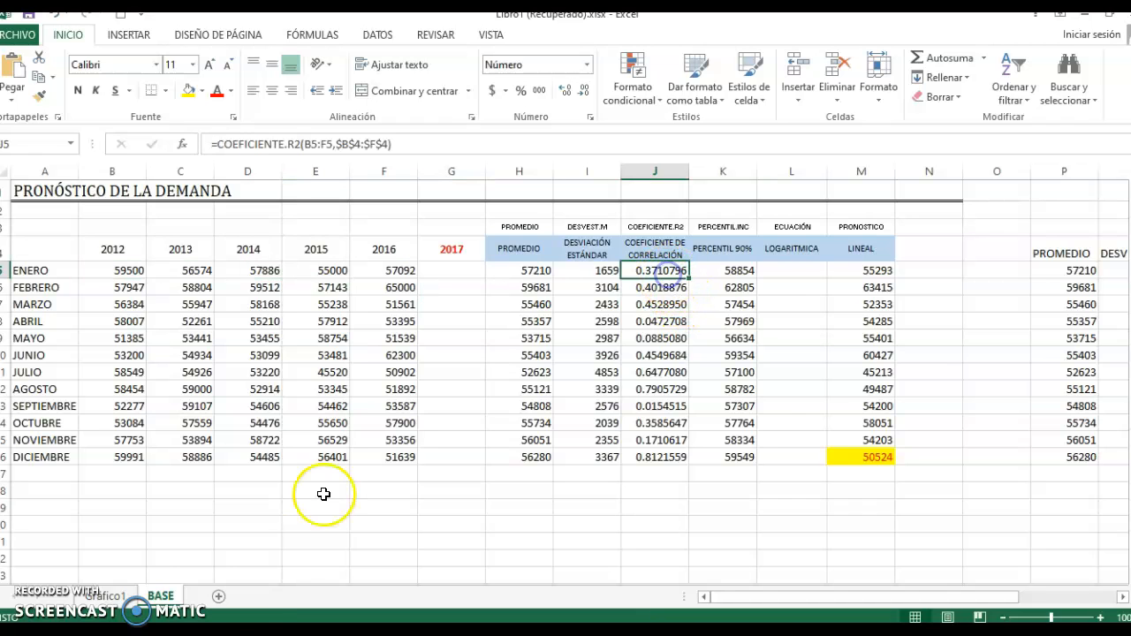
pyautogui.click(103, 596)
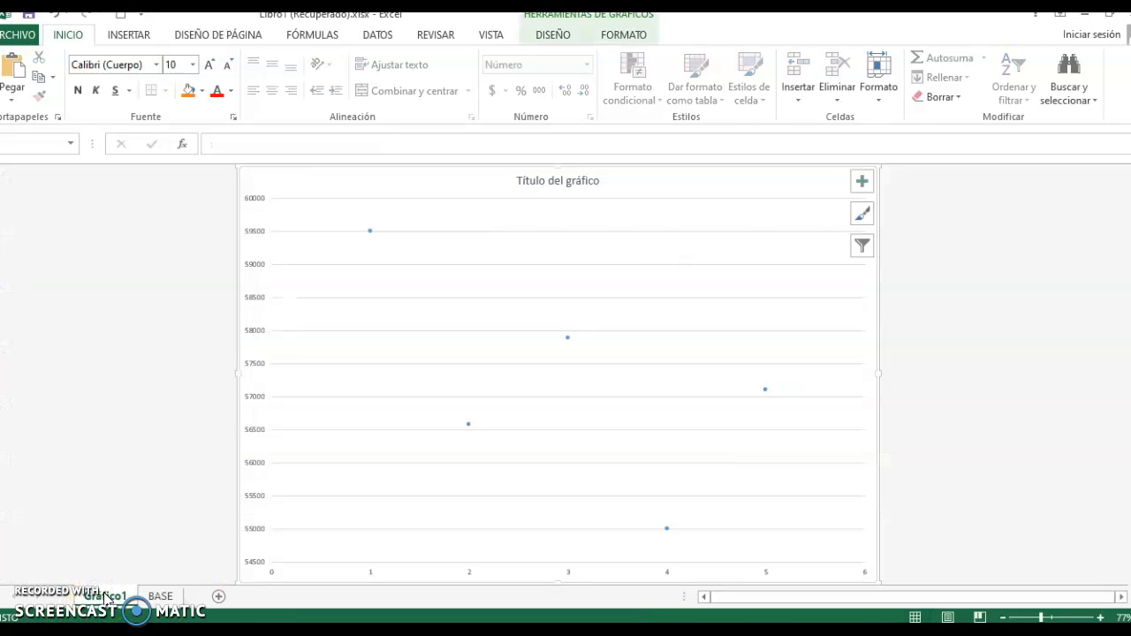
pyautogui.click(331, 483)
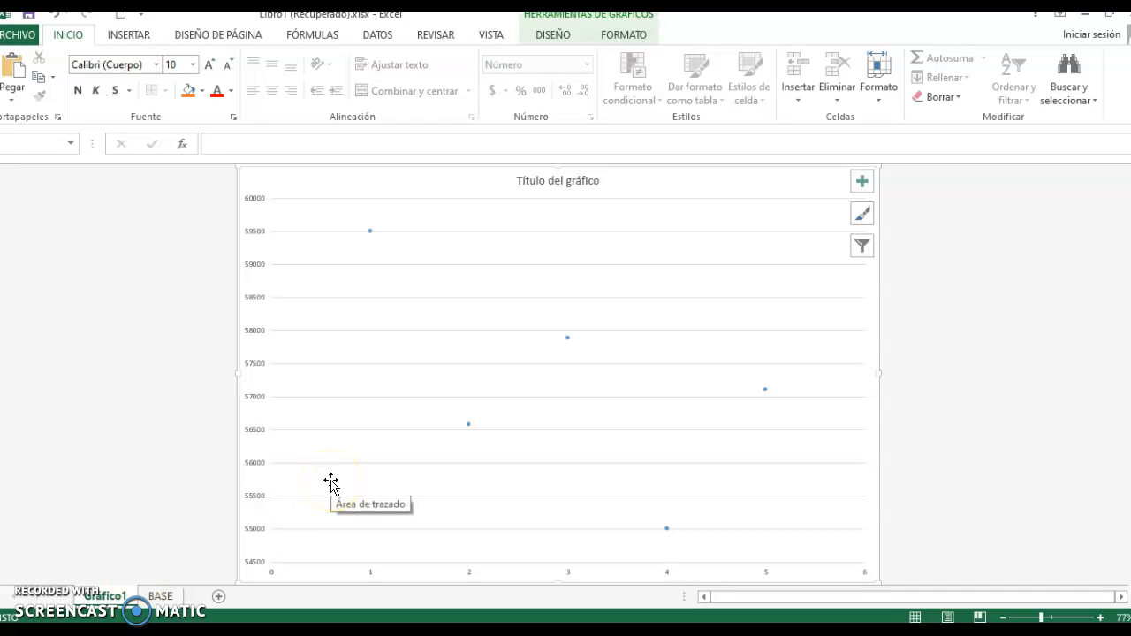
# Add a linear trendline to ENERO's scatter chart in Gráfico1
pyautogui.click(459, 392)
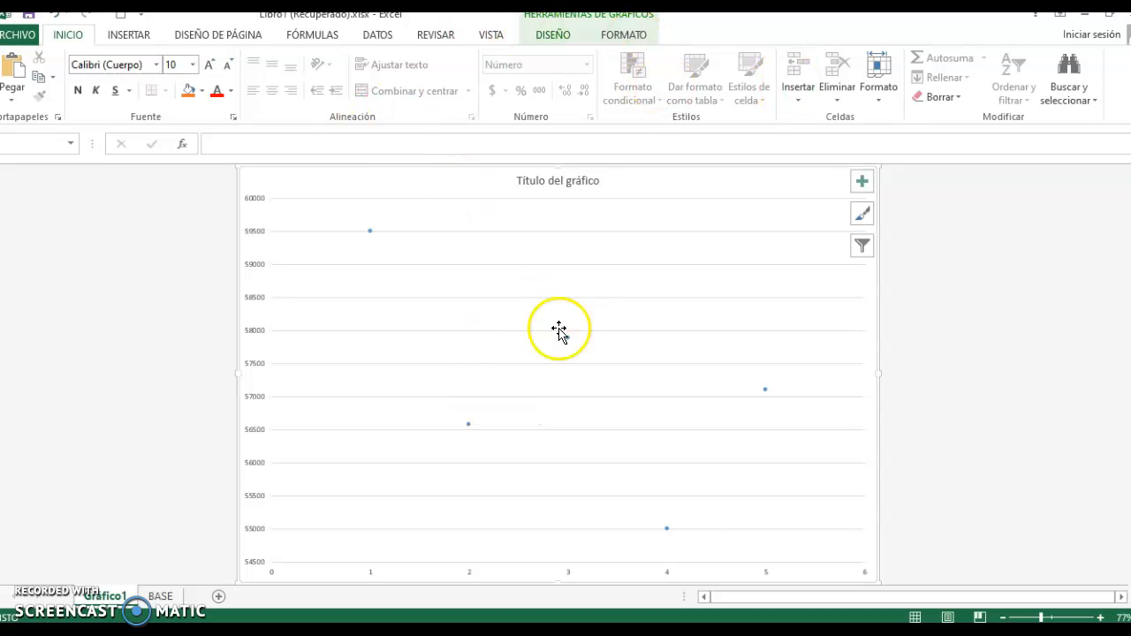
pyautogui.click(557, 35)
pyautogui.click(59, 102)
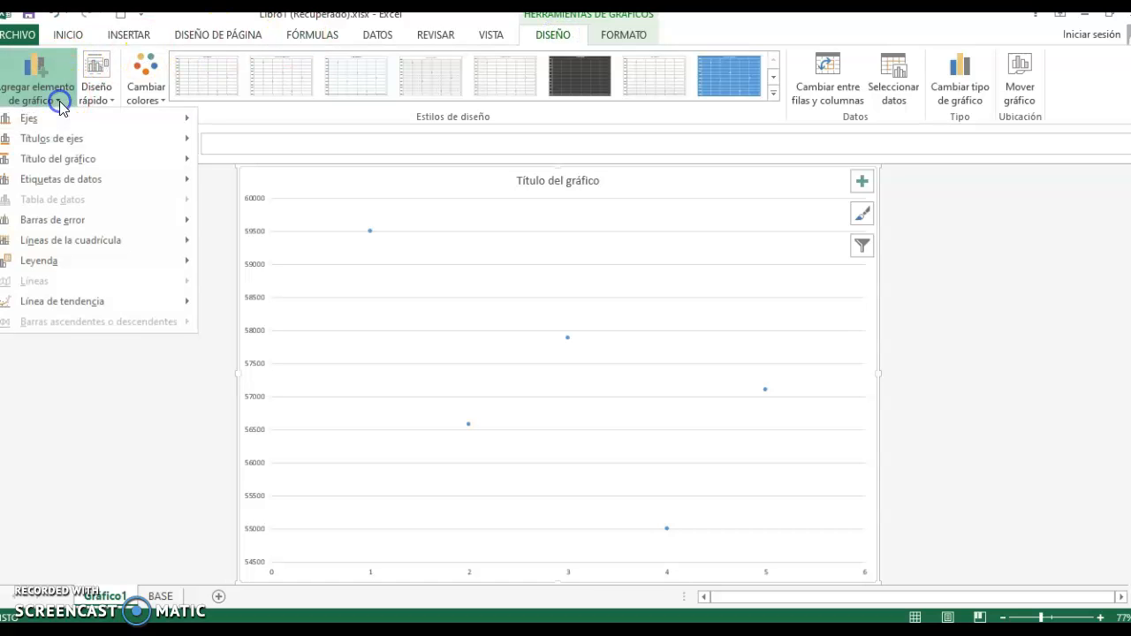
pyautogui.moveTo(92, 301)
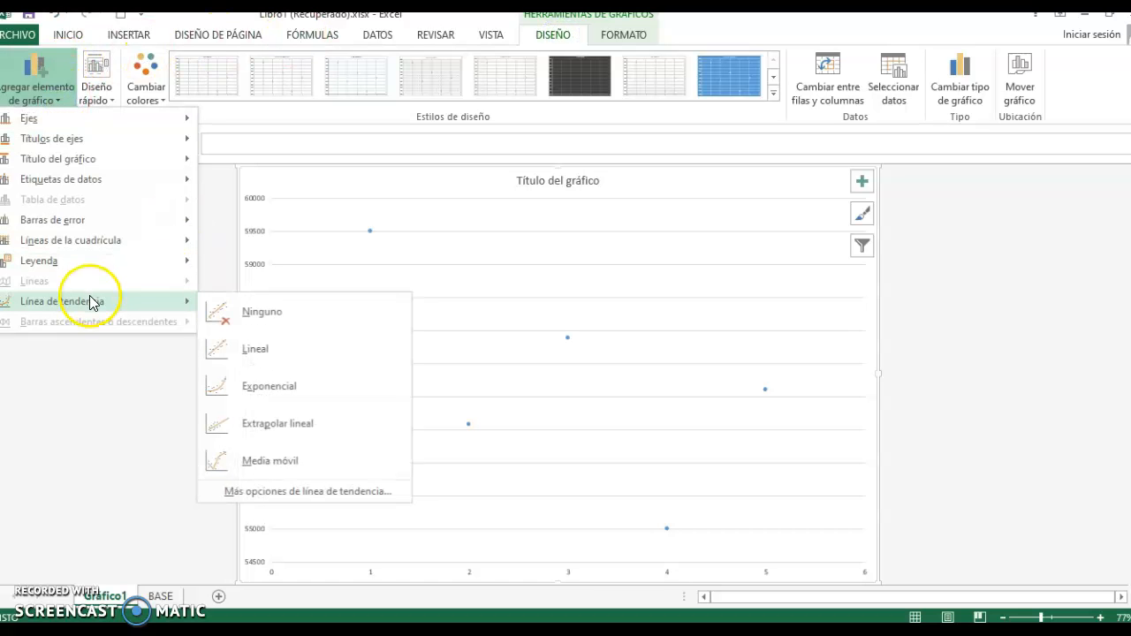
pyautogui.click(264, 352)
# Display the trendline's equation and R squared value on the ENERO chart
pyautogui.doubleClick(581, 393)
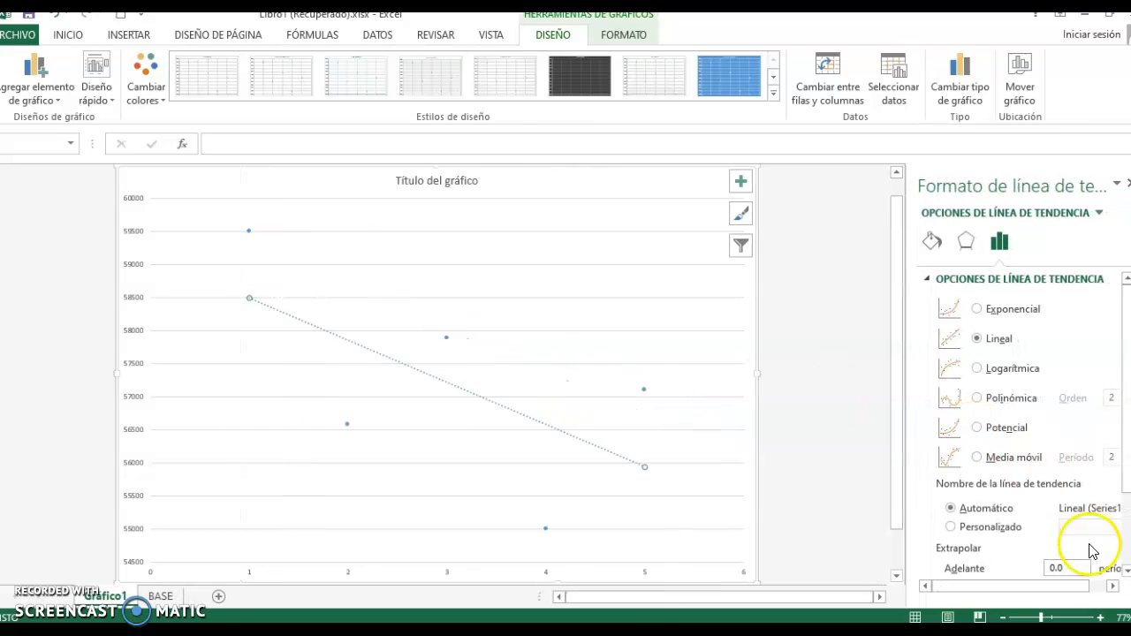
pyautogui.moveTo(1128, 398); pyautogui.dragTo(1126, 499)
pyautogui.click(942, 556)
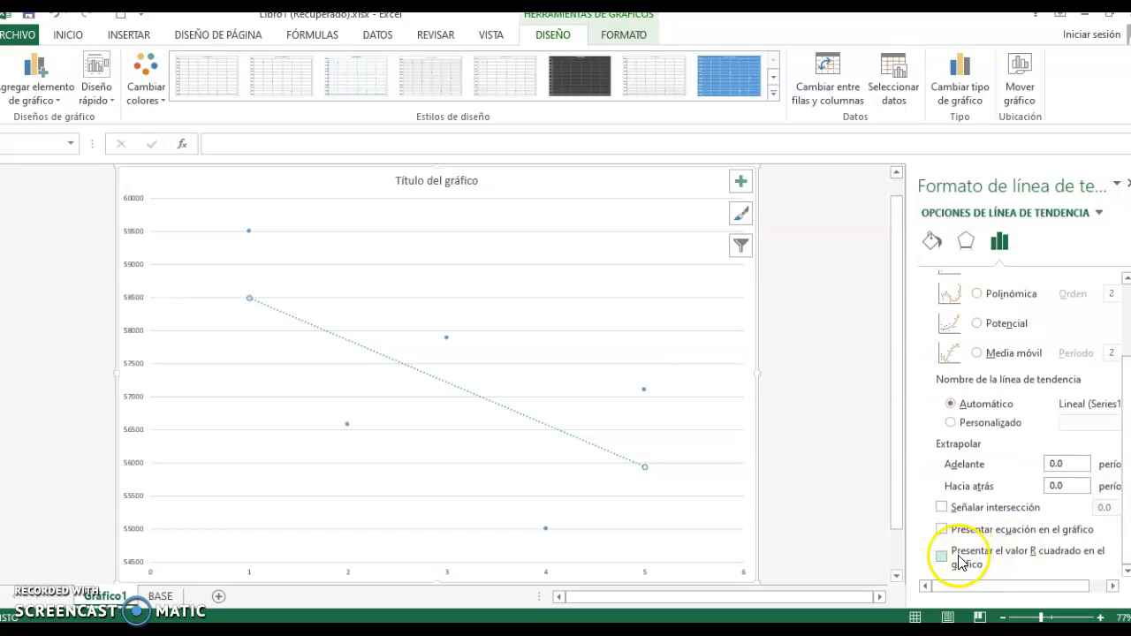
pyautogui.click(941, 530)
# Compare the Logarítmica and Potencial fits for ENERO's trendline and keep Logarítmica as its type
pyautogui.moveTo(1128, 389); pyautogui.dragTo(1110, 285)
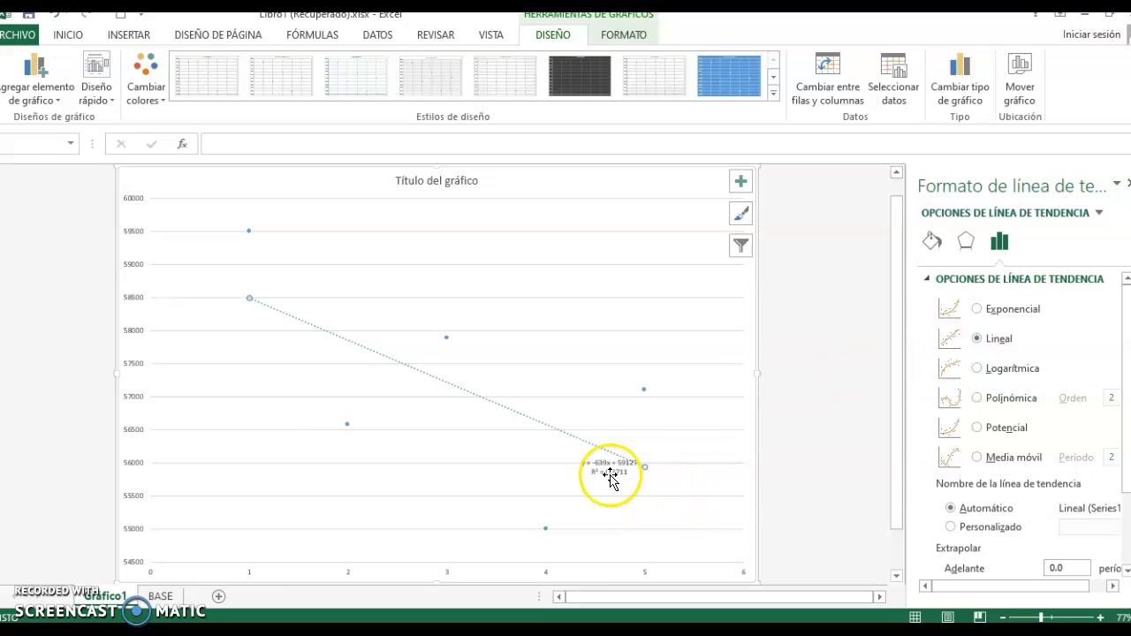
pyautogui.click(977, 368)
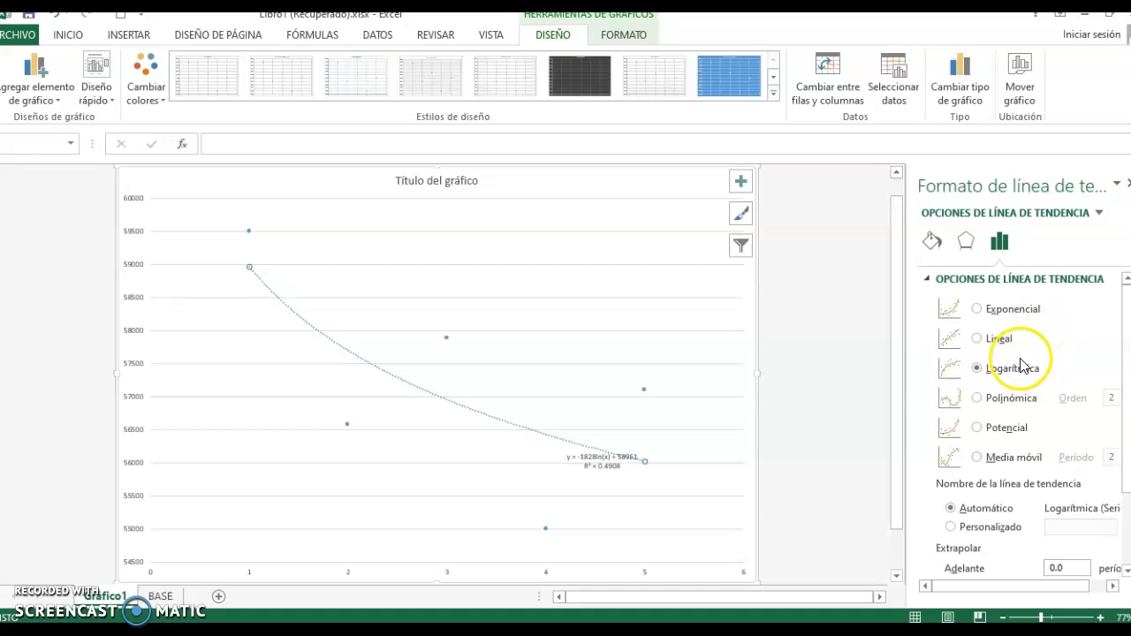
pyautogui.click(977, 429)
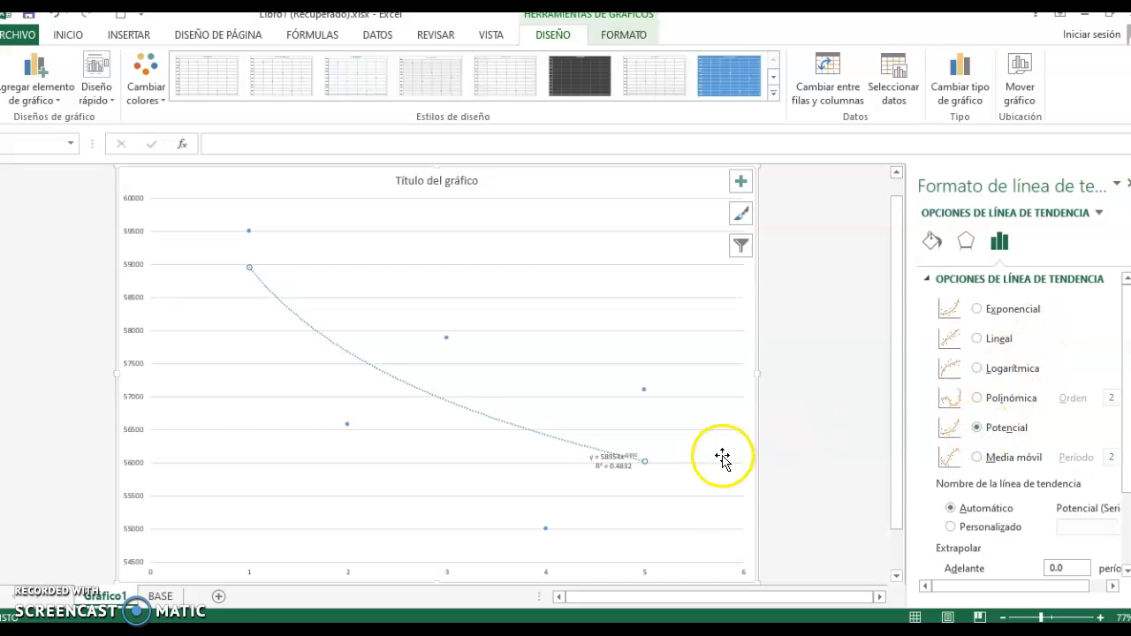
pyautogui.click(976, 368)
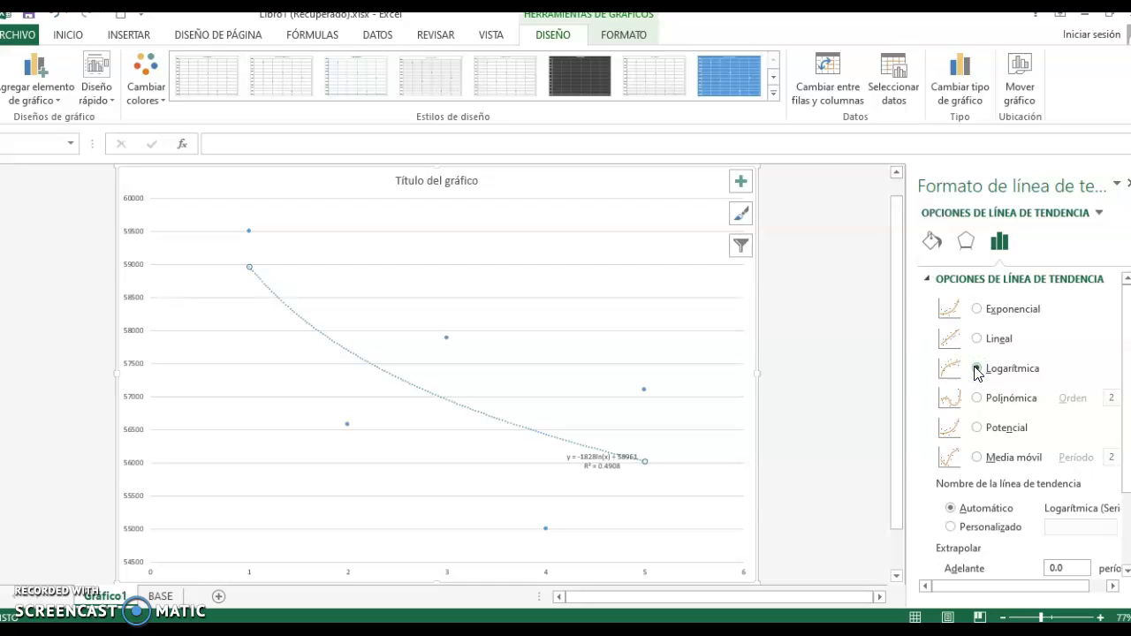
# Copy the expression = -1828ln(x) + 58961 from the chart's equation label into ENERO's logarithmic cell L5 on the BASE sheet
pyautogui.click(601, 460)
pyautogui.click(601, 459)
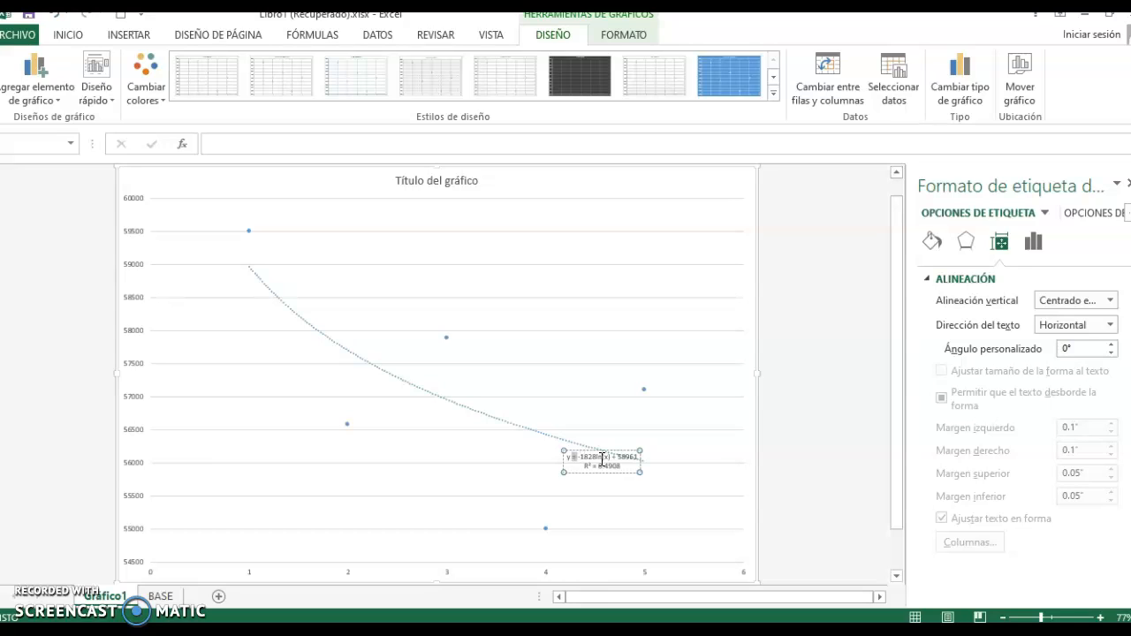
pyautogui.moveTo(602, 459); pyautogui.dragTo(600, 466)
pyautogui.click(161, 596)
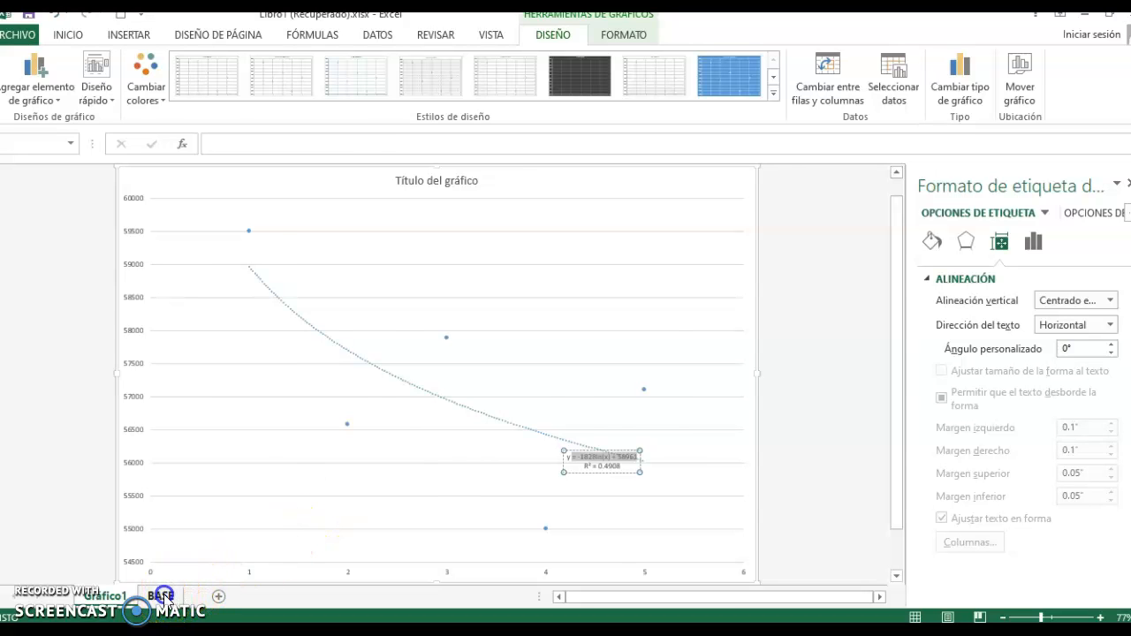
pyautogui.click(798, 274)
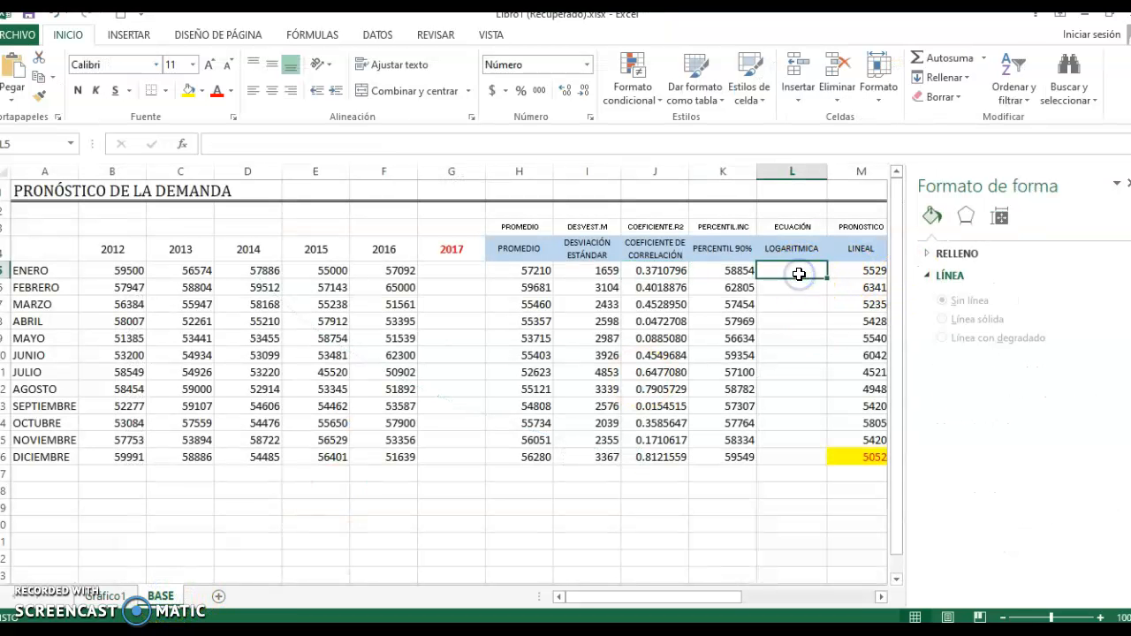
pyautogui.write('= -1828ln(x) + 58961')
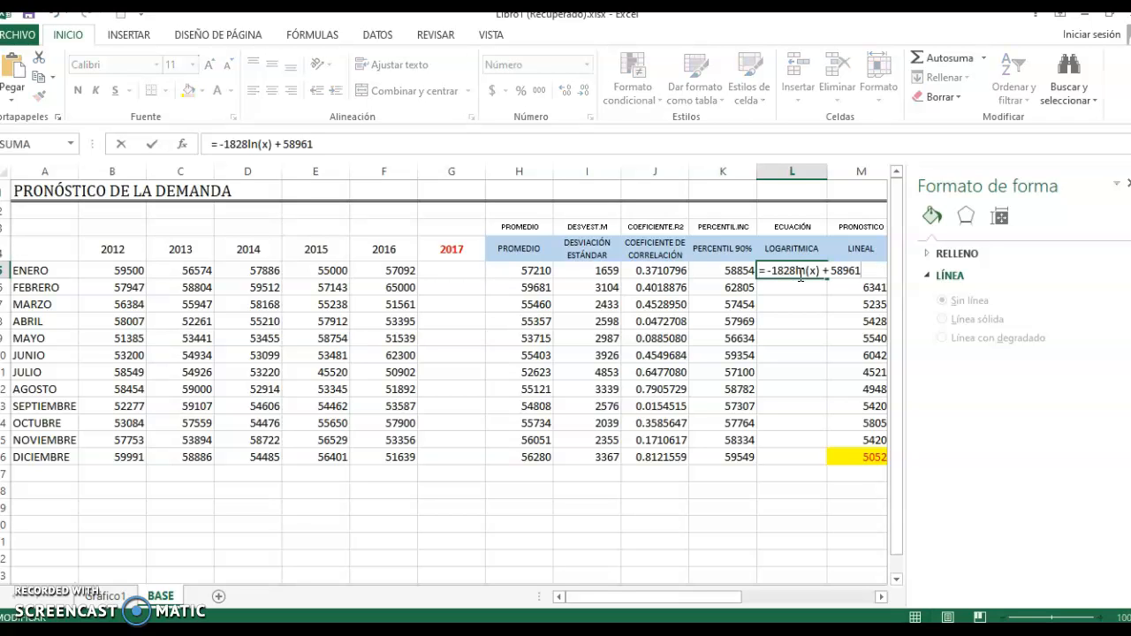
# Complete the equation in L5 as = -1828*ln(6)+58961, adding the multiplication sign and using 6 for x
pyautogui.press('BackSpace')
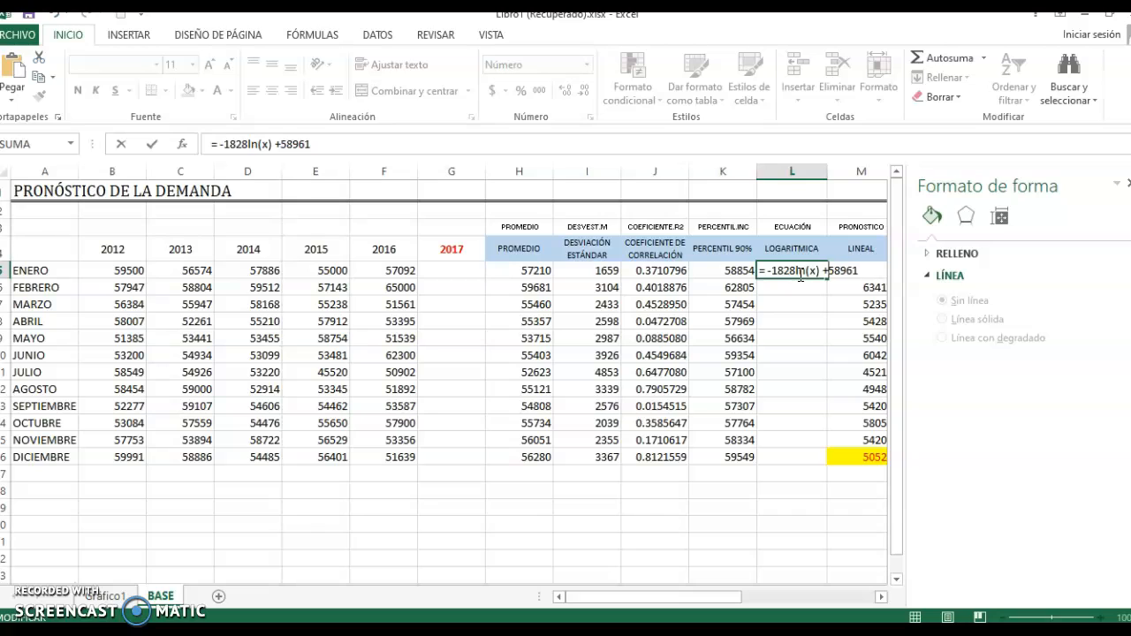
pyautogui.press('BackSpace')
pyautogui.write('*')
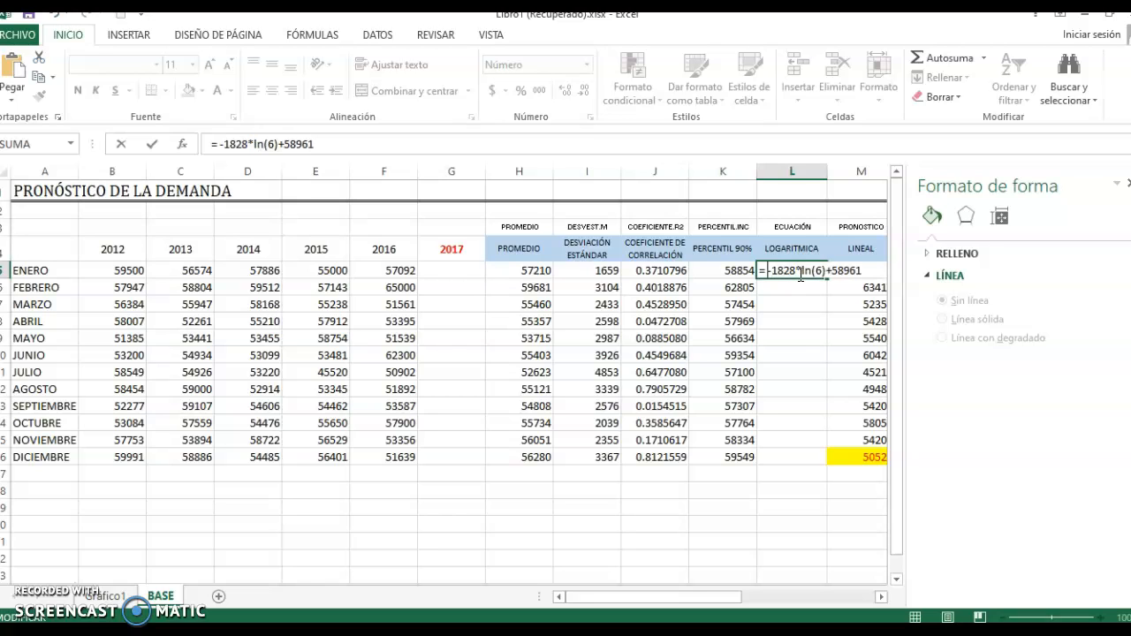
pyautogui.press('Return')
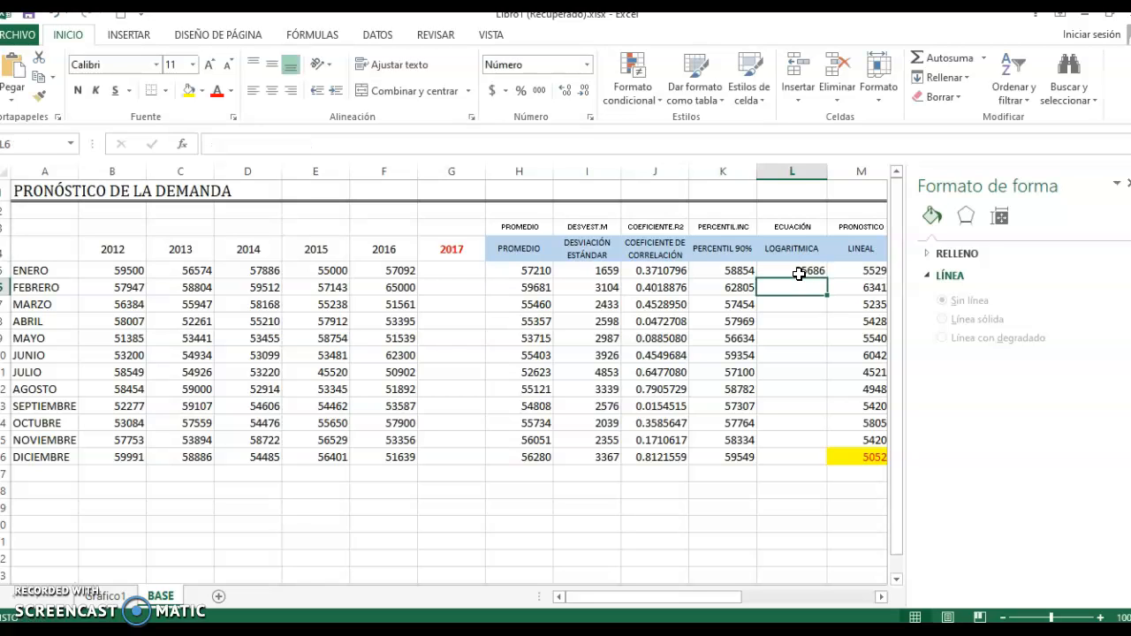
# Compare ENERO's correlation, linear and logarithmic results in row 5, and highlight the logarithmic forecast in L5 with yellow fill
pyautogui.click(1127, 187)
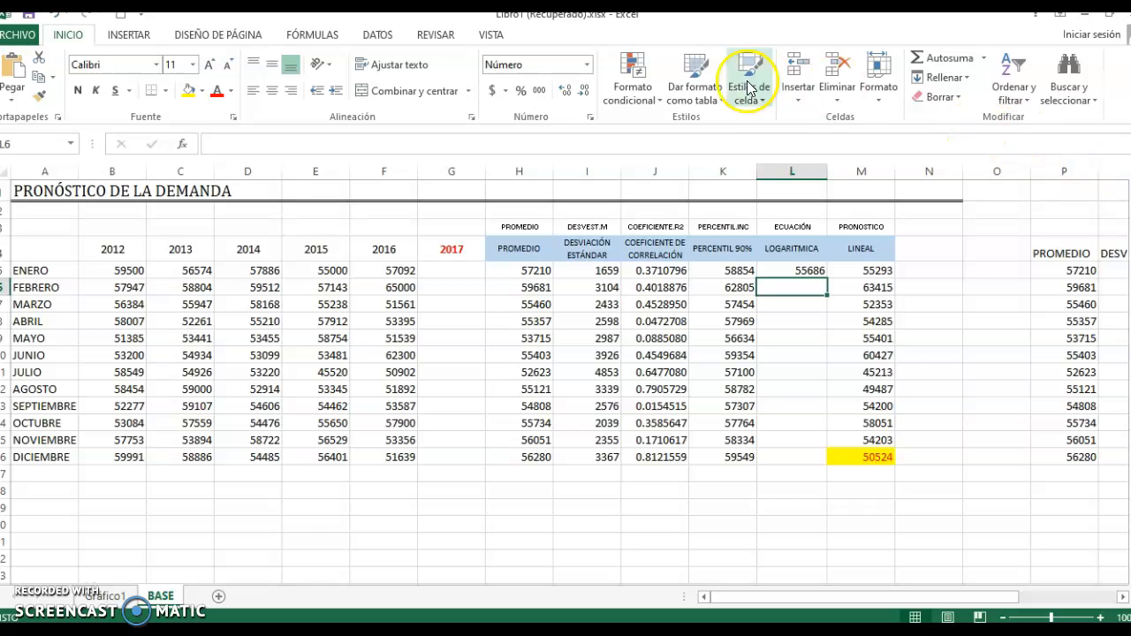
pyautogui.click(663, 269)
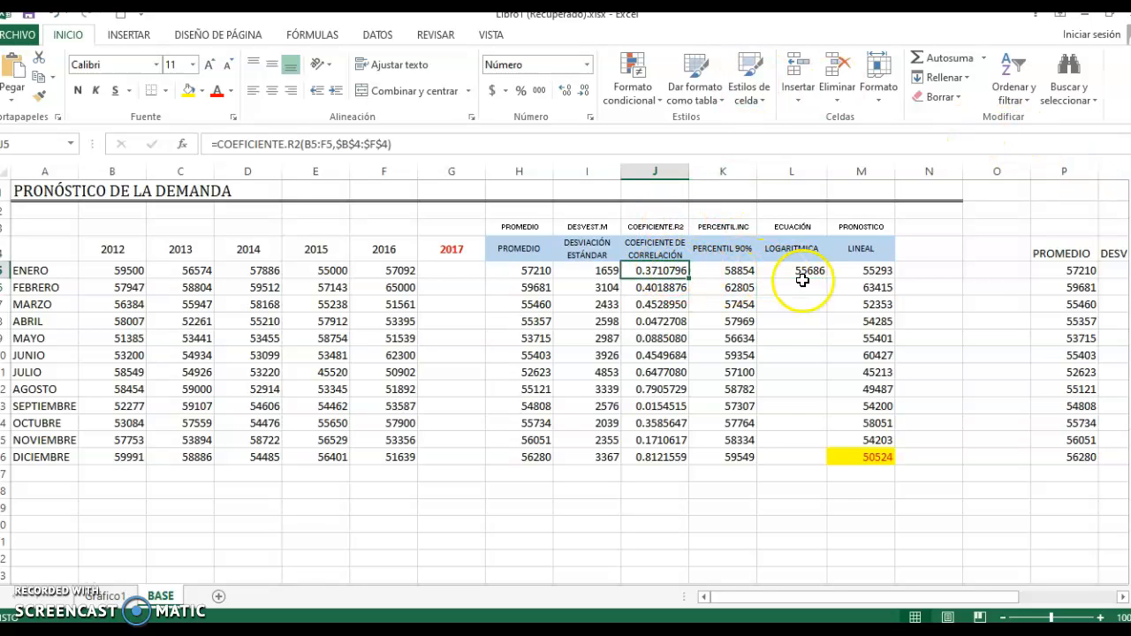
pyautogui.click(872, 271)
pyautogui.click(823, 272)
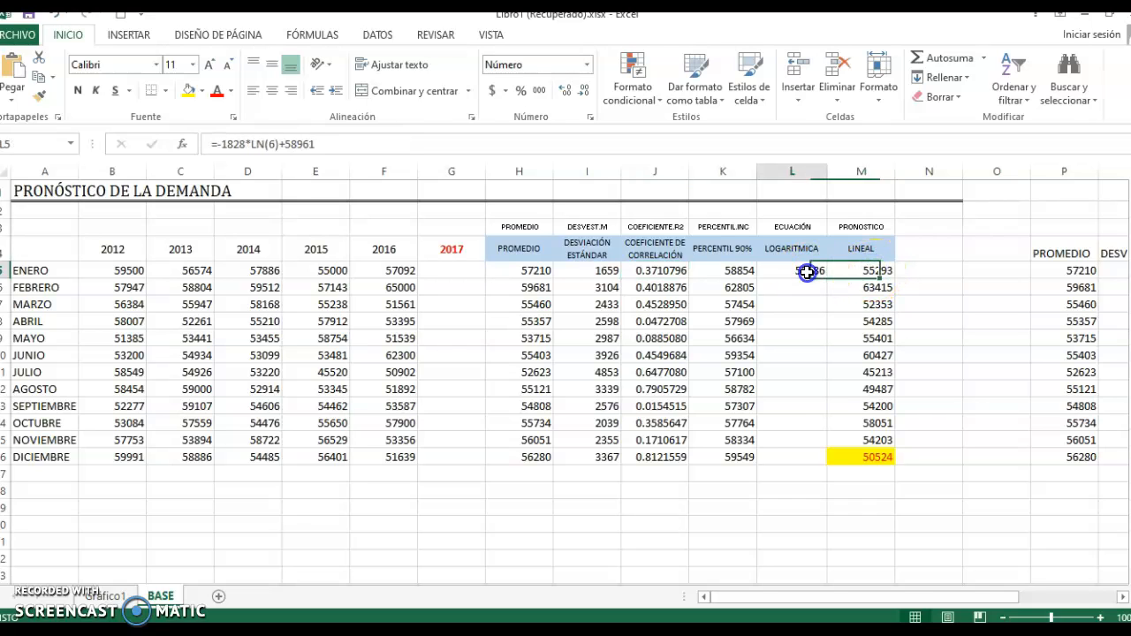
pyautogui.click(188, 90)
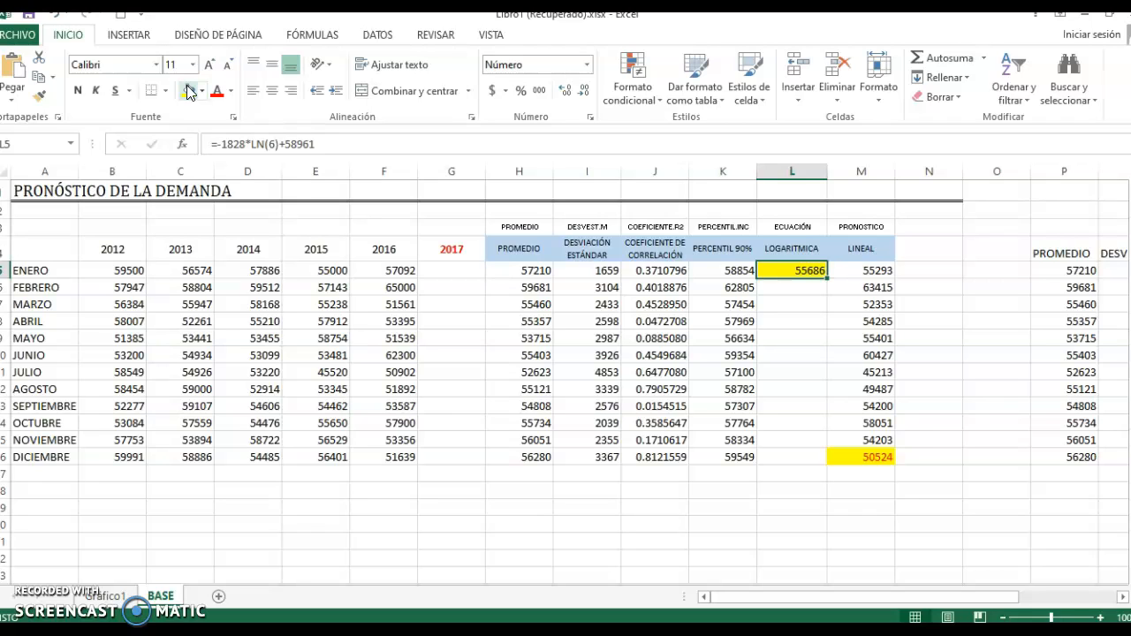
pyautogui.press('Return')
pyautogui.press('Down')
pyautogui.press('Down')
pyautogui.press('Down')
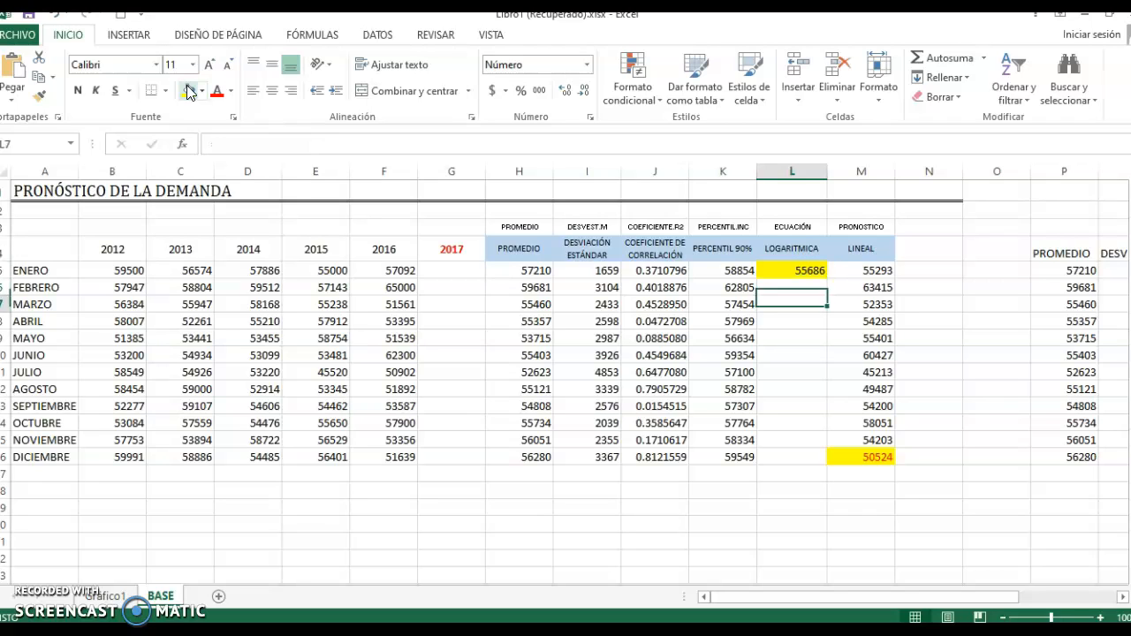
pyautogui.press('Up')
pyautogui.press('Up')
pyautogui.press('Down')
pyautogui.press('Down')
pyautogui.press('Down')
pyautogui.press('Down')
pyautogui.press('Down')
pyautogui.press('Down')
pyautogui.press('Down')
pyautogui.press('Down')
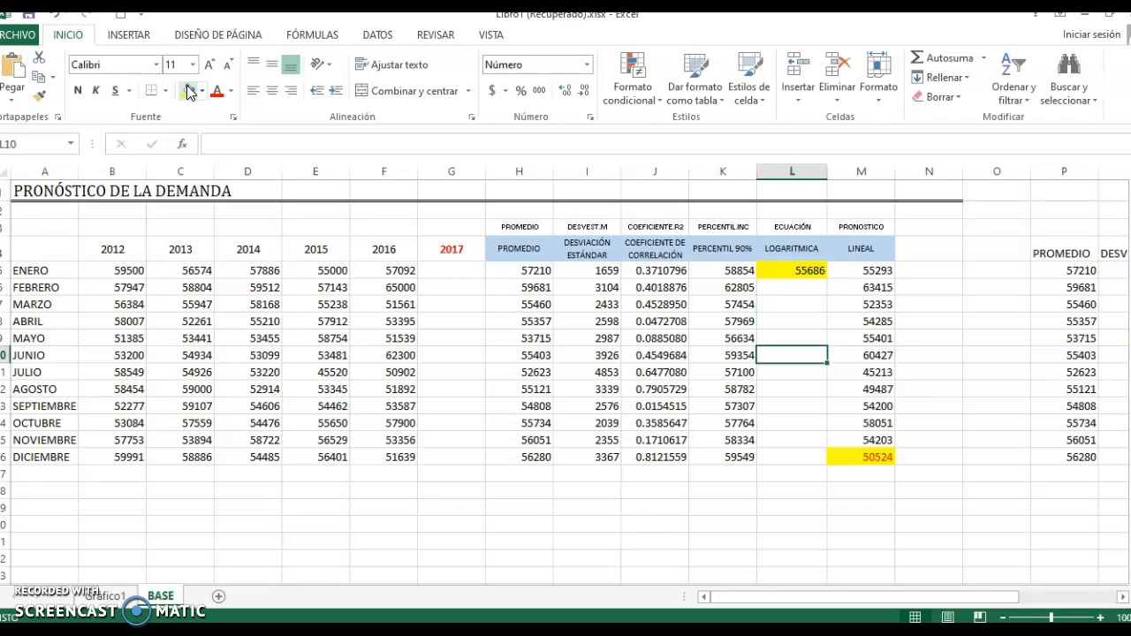
pyautogui.press('Up')
pyautogui.press('Up')
pyautogui.press('Up')
pyautogui.press('Up')
pyautogui.press('Up')
pyautogui.press('Up')
pyautogui.press('Up')
pyautogui.press('Up')
pyautogui.press('Up')
pyautogui.press('Up')
pyautogui.press('Up')
pyautogui.press('Down')
pyautogui.press('Down')
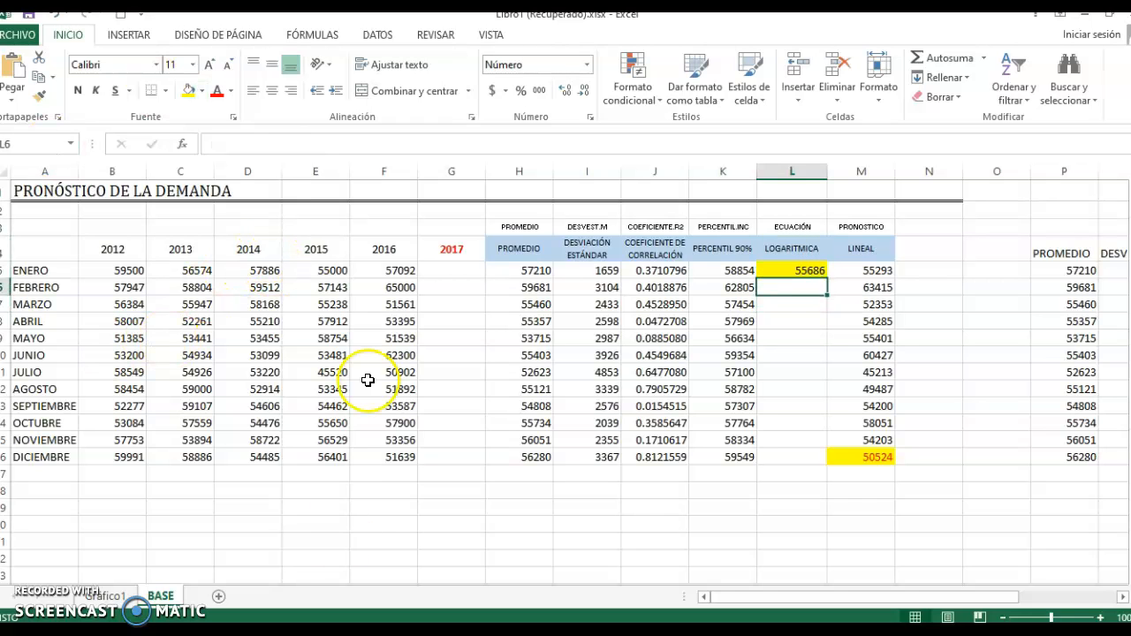
# Change the data source of the Gráfico1 scatter chart to FEBRERO's 2012 to 2016 demand values in B6:F6
pyautogui.click(106, 595)
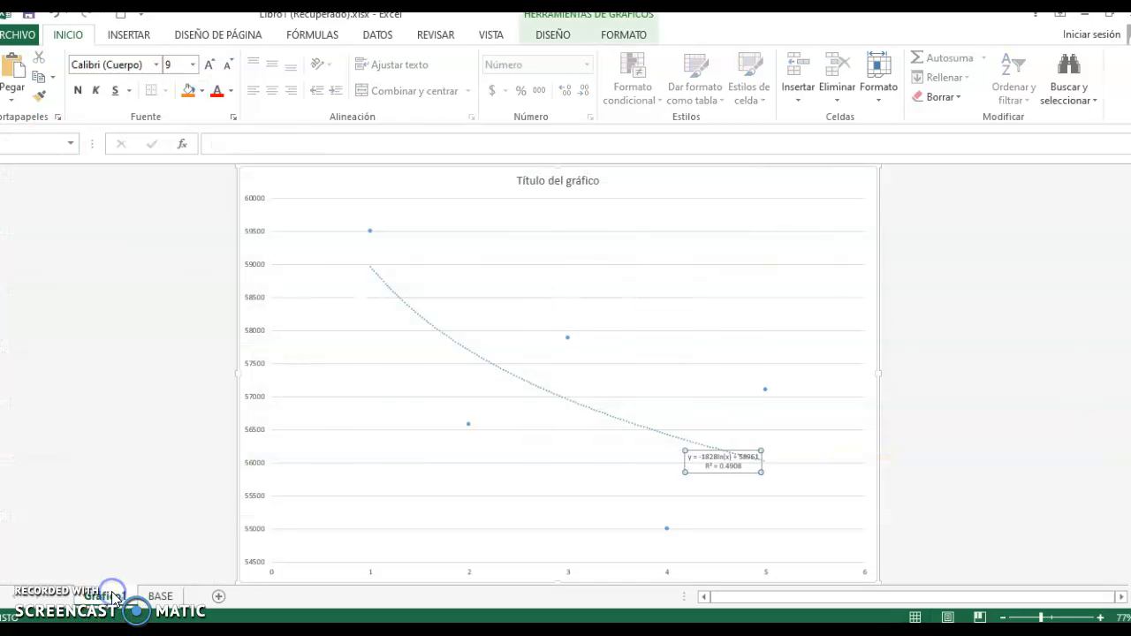
pyautogui.click(711, 239)
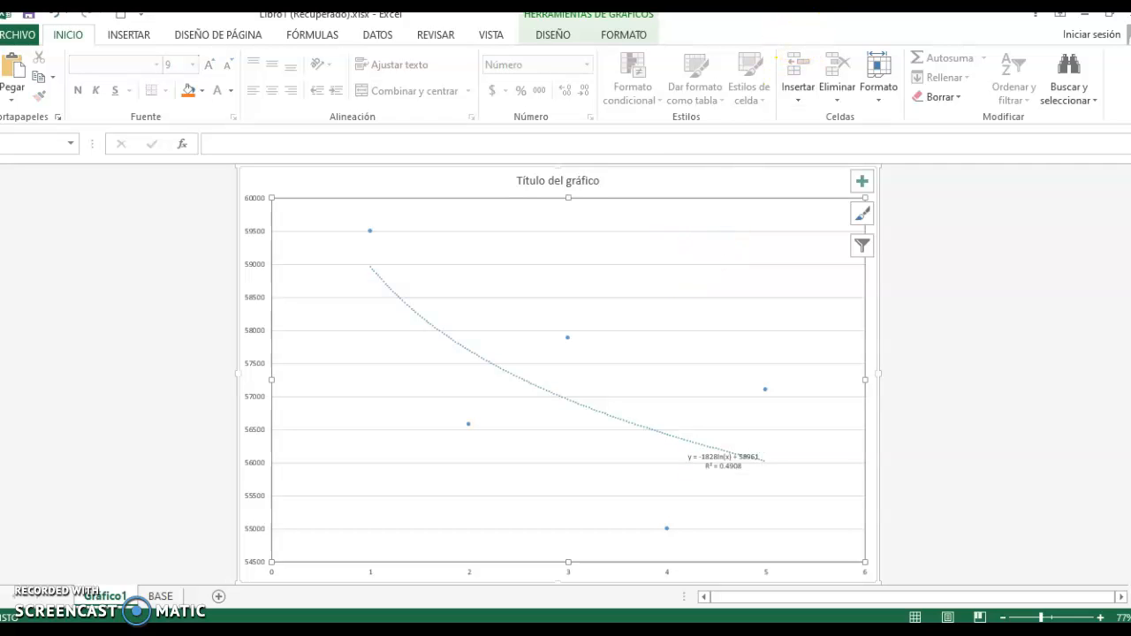
pyautogui.click(556, 34)
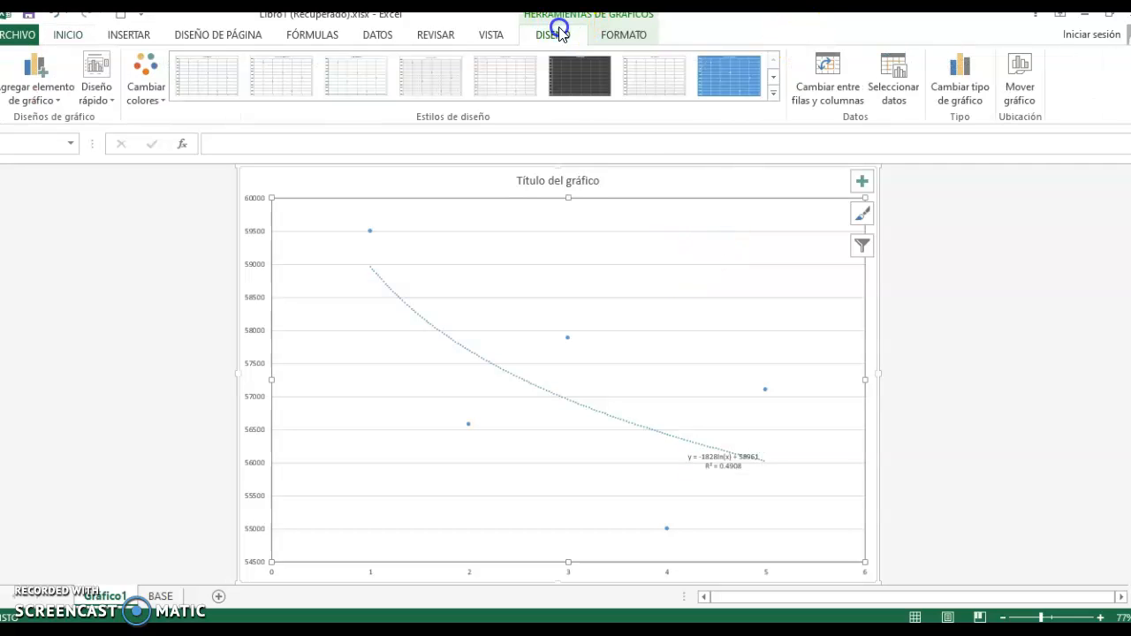
pyautogui.click(891, 79)
pyautogui.moveTo(94, 286); pyautogui.dragTo(383, 286)
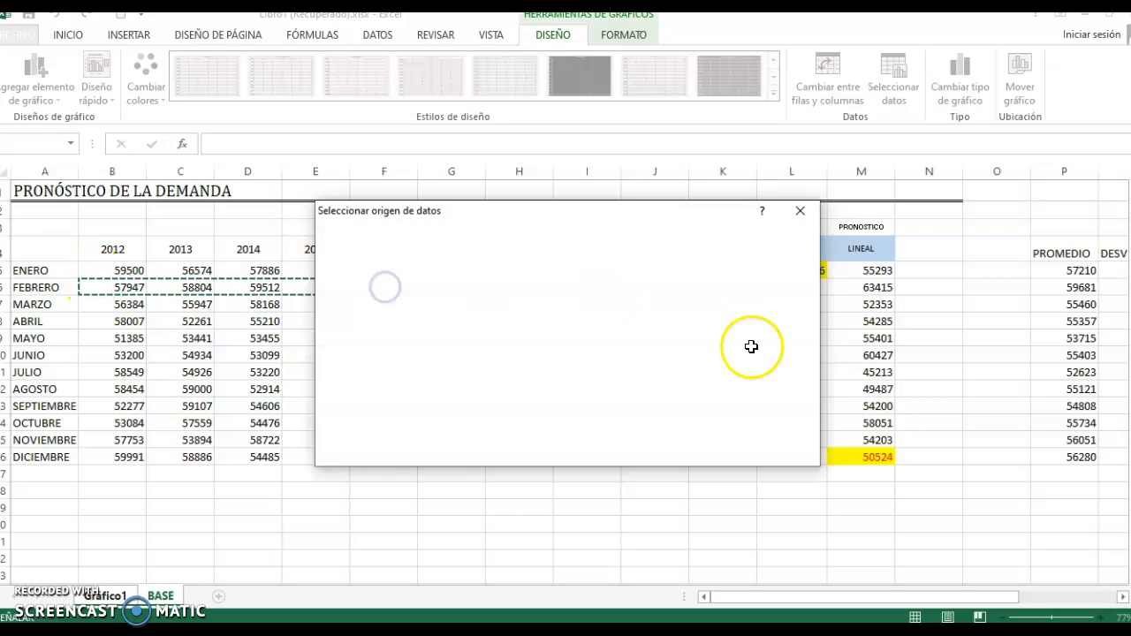
pyautogui.click(707, 450)
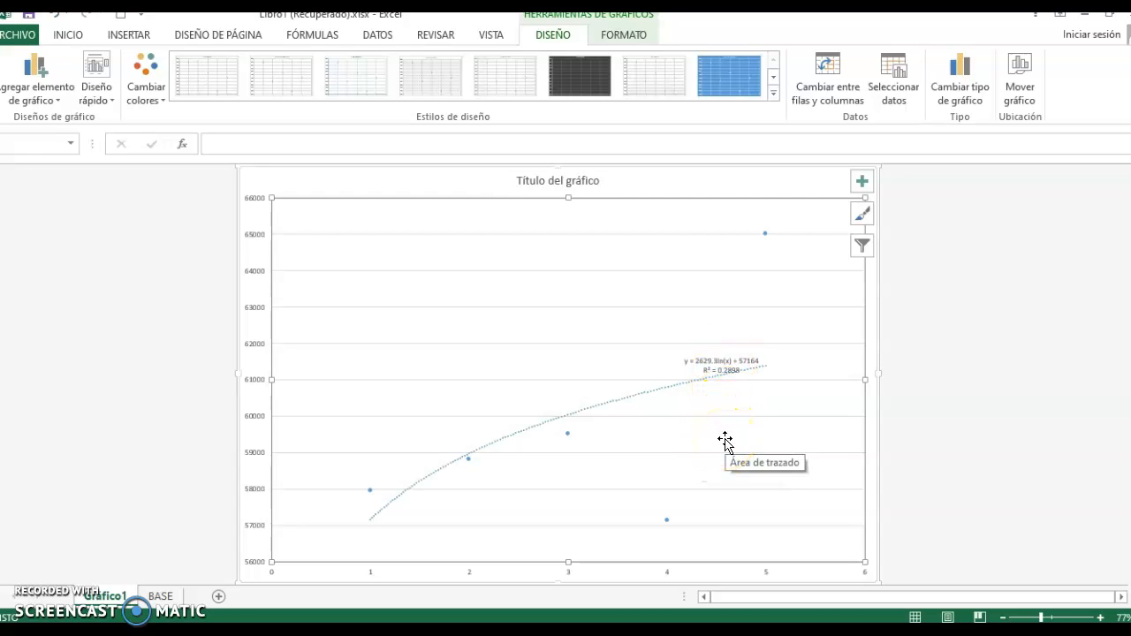
pyautogui.doubleClick(724, 441)
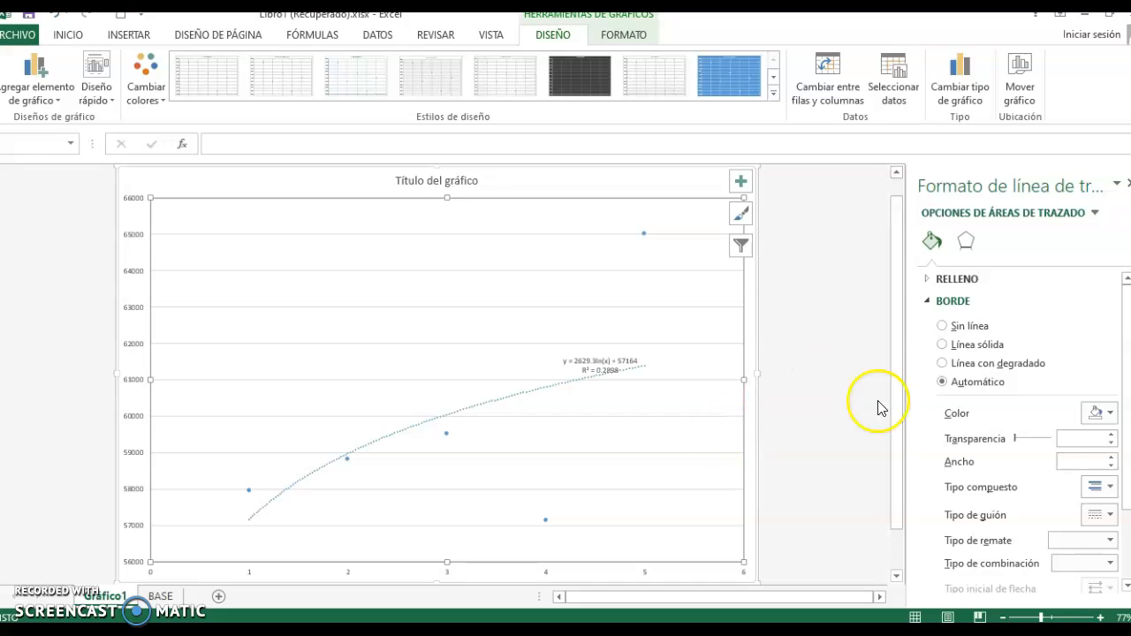
pyautogui.click(555, 387)
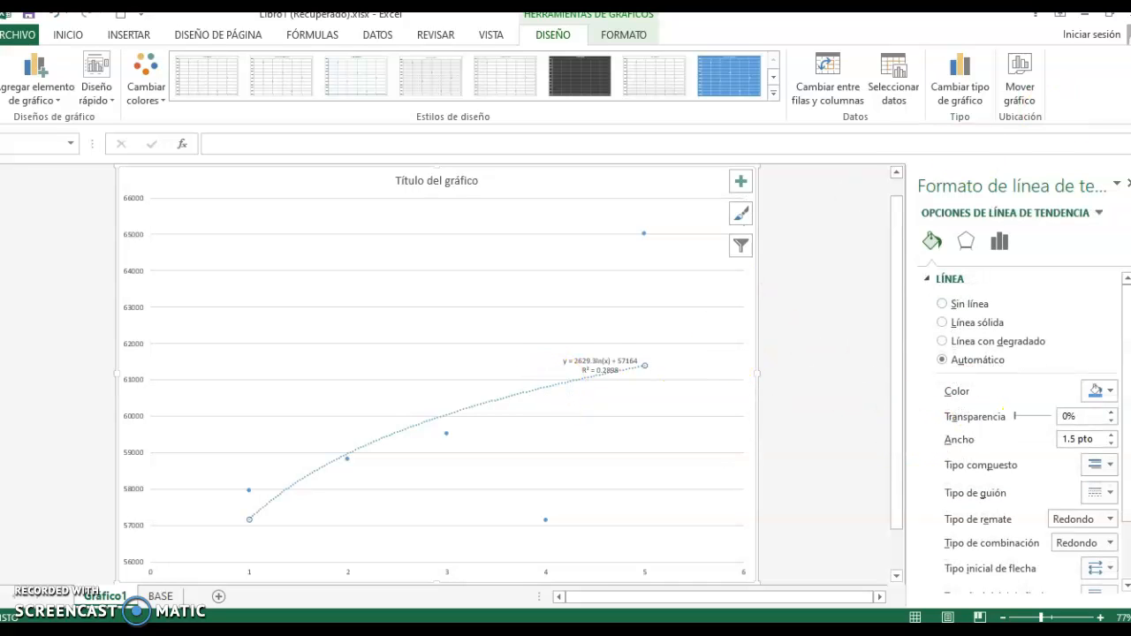
pyautogui.click(1128, 183)
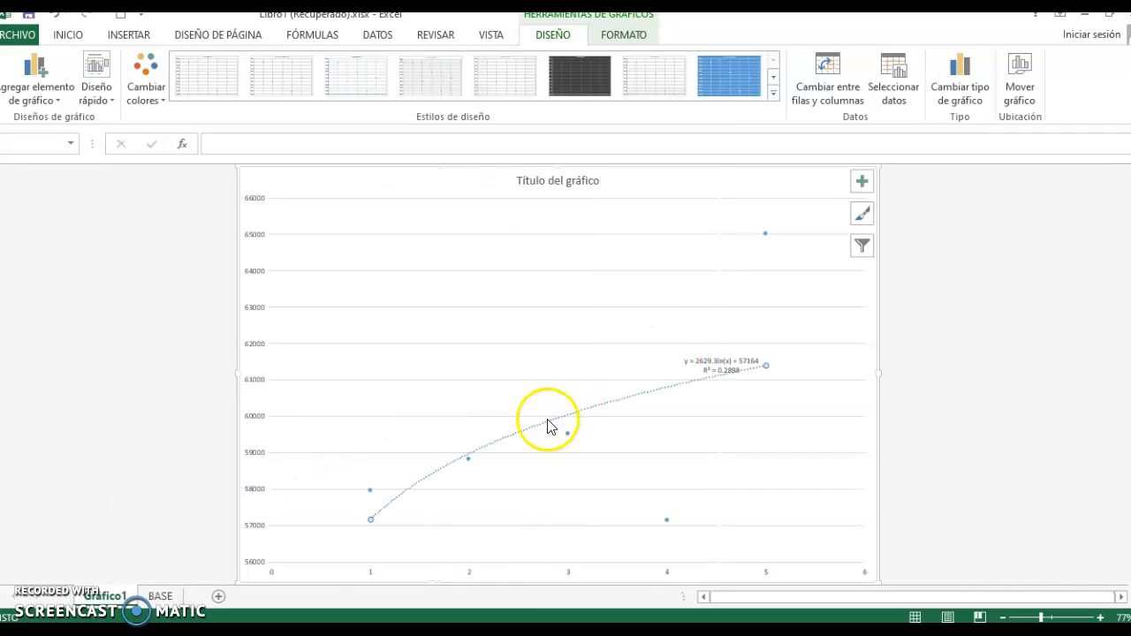
# Compare the equation and R squared value of the Lineal and Logarítmica trendlines for FEBRERO's demand
pyautogui.doubleClick(563, 417)
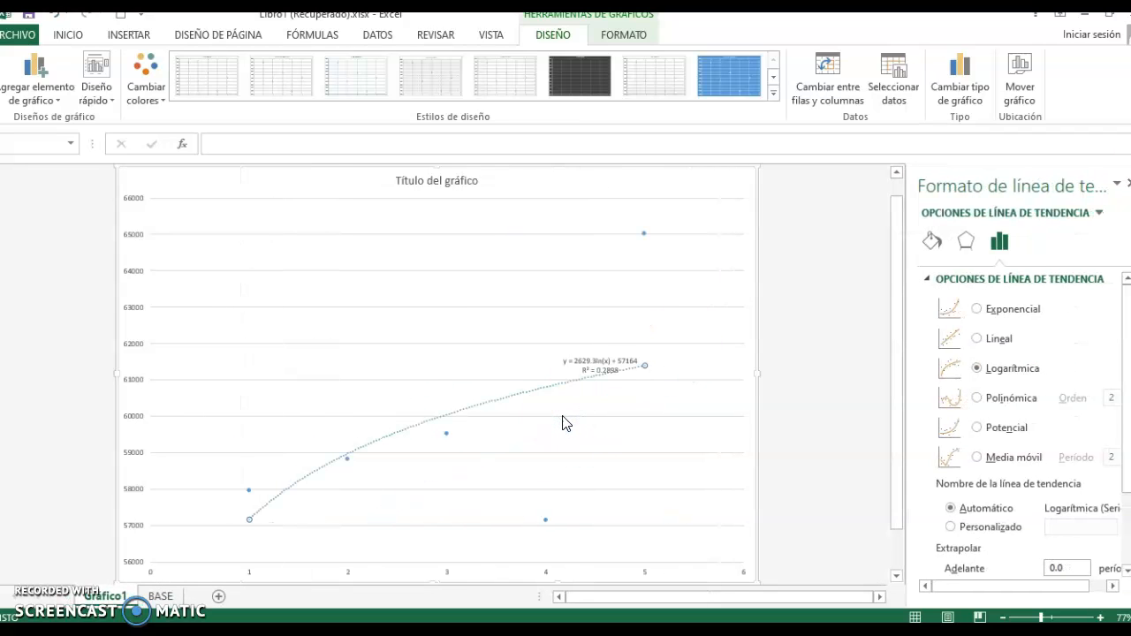
pyautogui.click(977, 339)
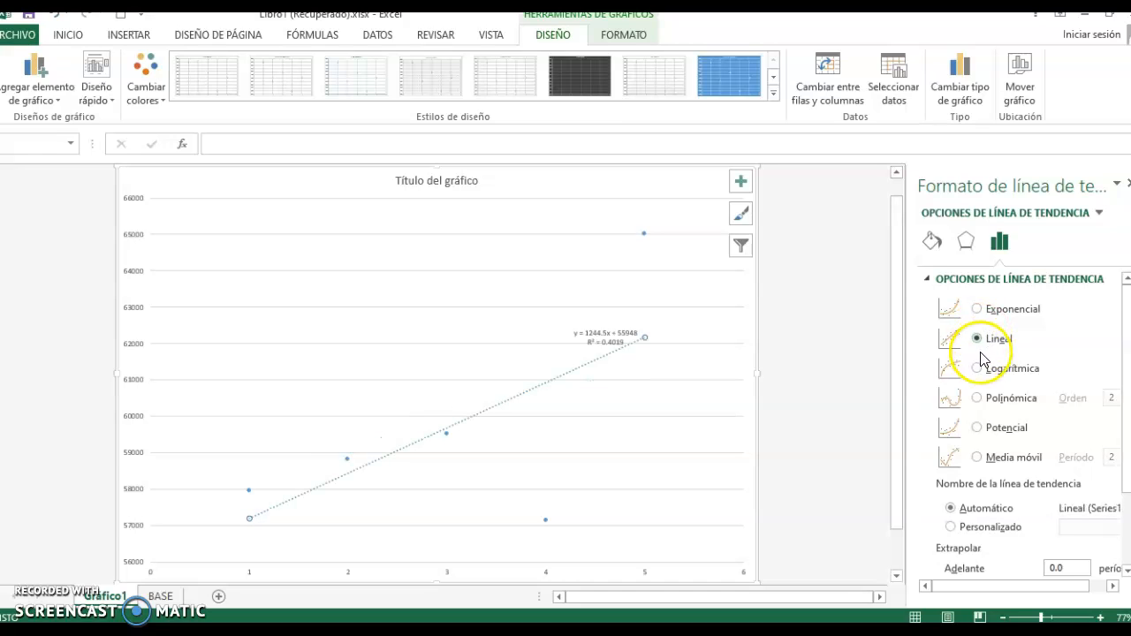
pyautogui.click(977, 368)
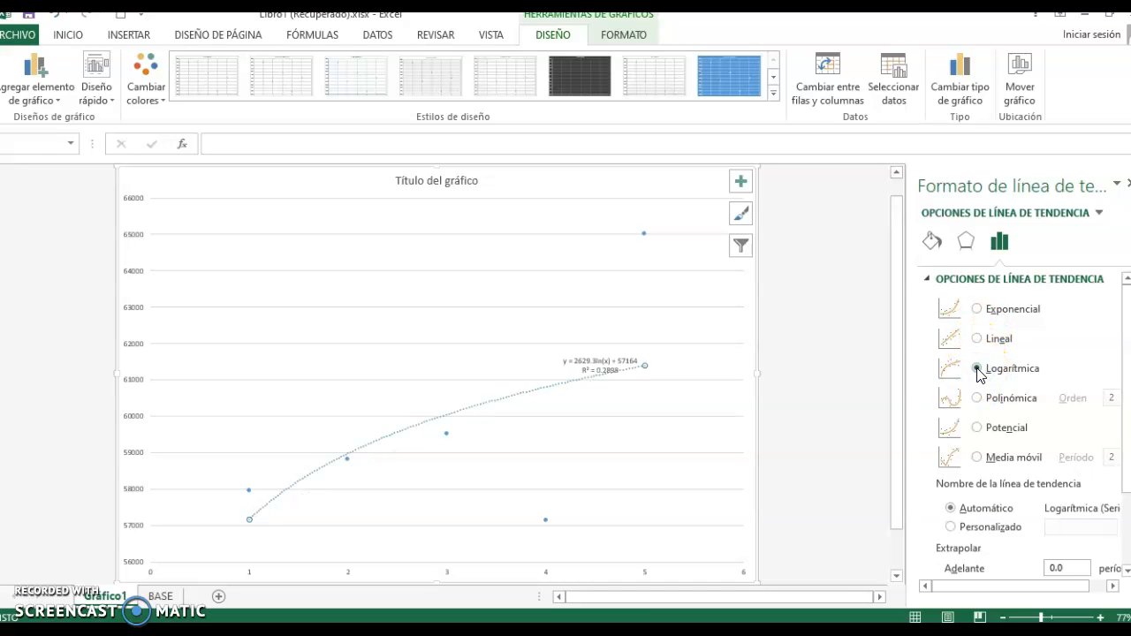
pyautogui.click(978, 339)
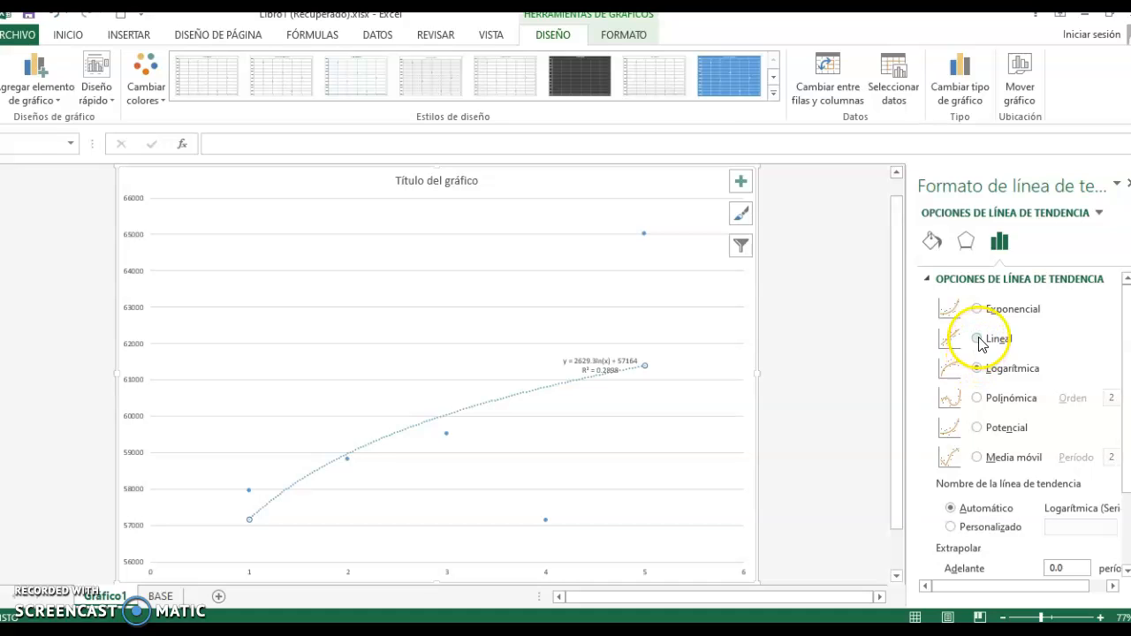
# Set the trendline for FEBRERO's demand on the scatter chart to Lineal
pyautogui.click(978, 370)
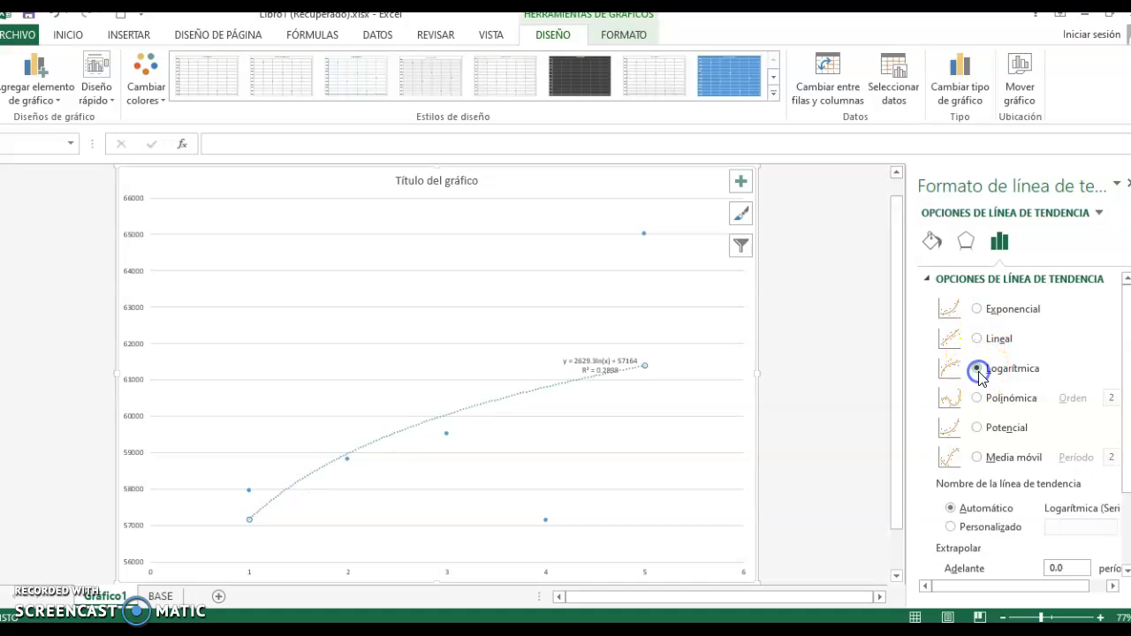
pyautogui.click(982, 432)
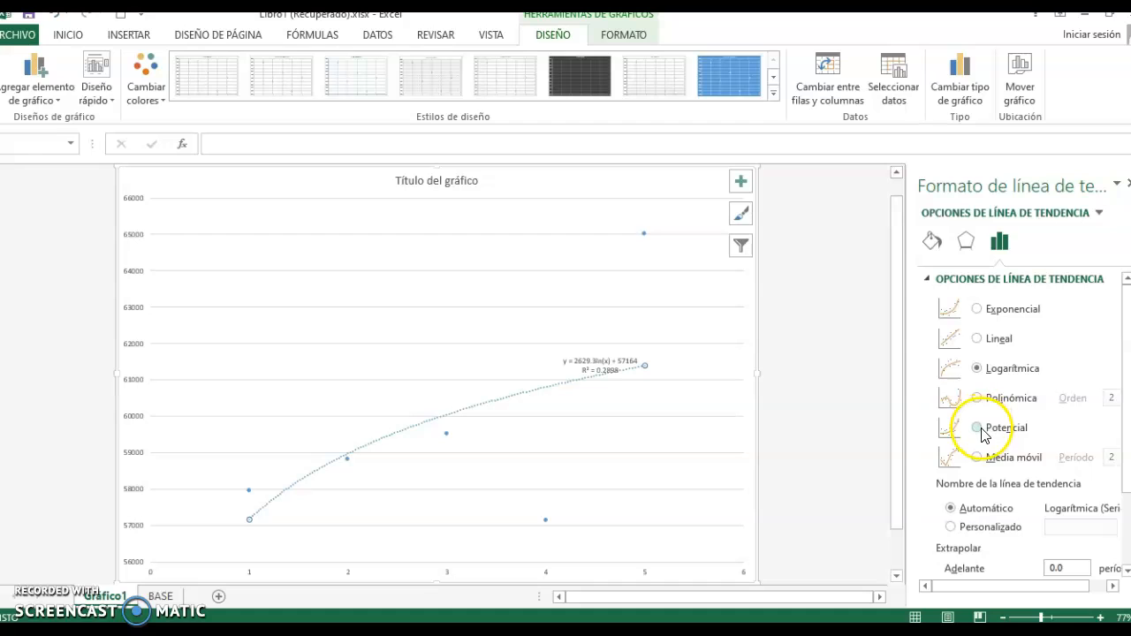
pyautogui.click(977, 339)
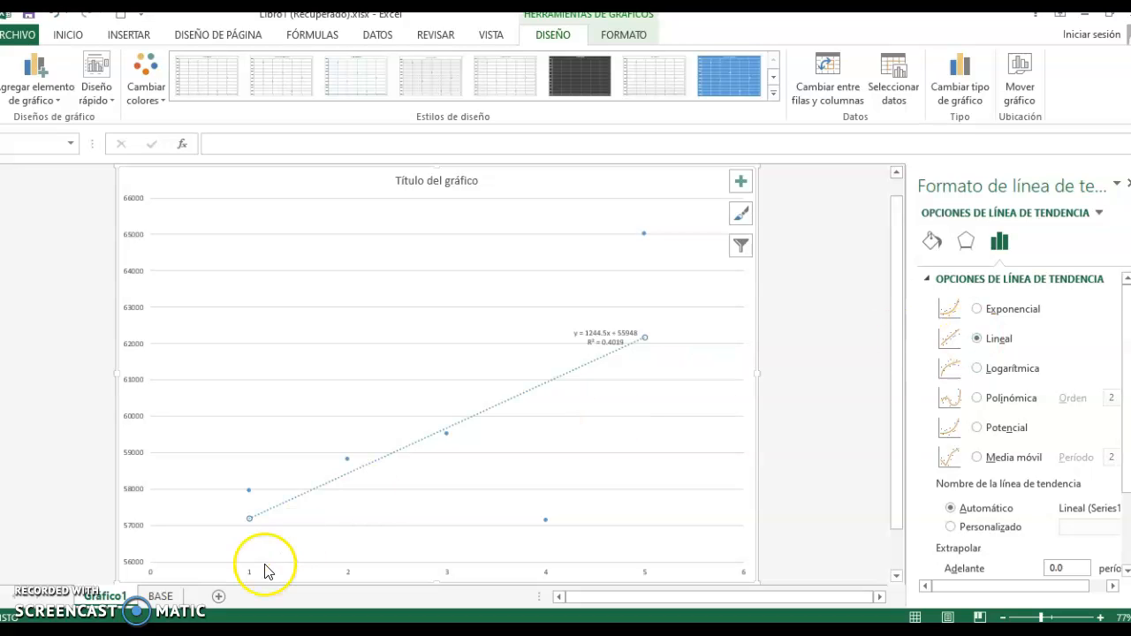
# Highlight FEBRERO's linear forecast in M6 of the BASE sheet with yellow fill
pyautogui.click(173, 597)
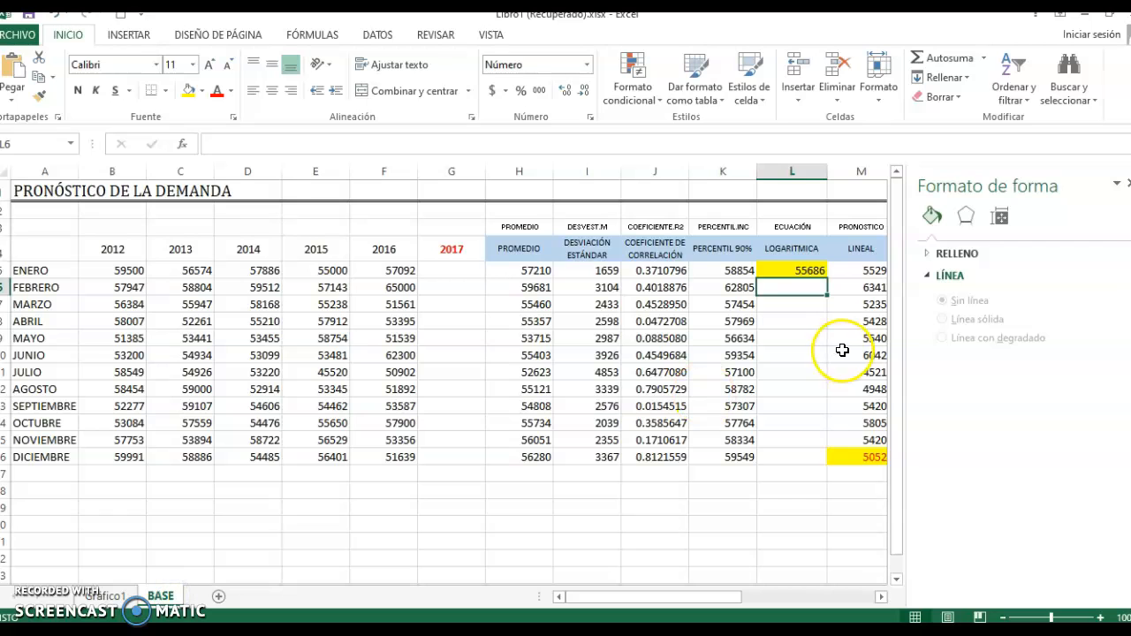
pyautogui.click(864, 287)
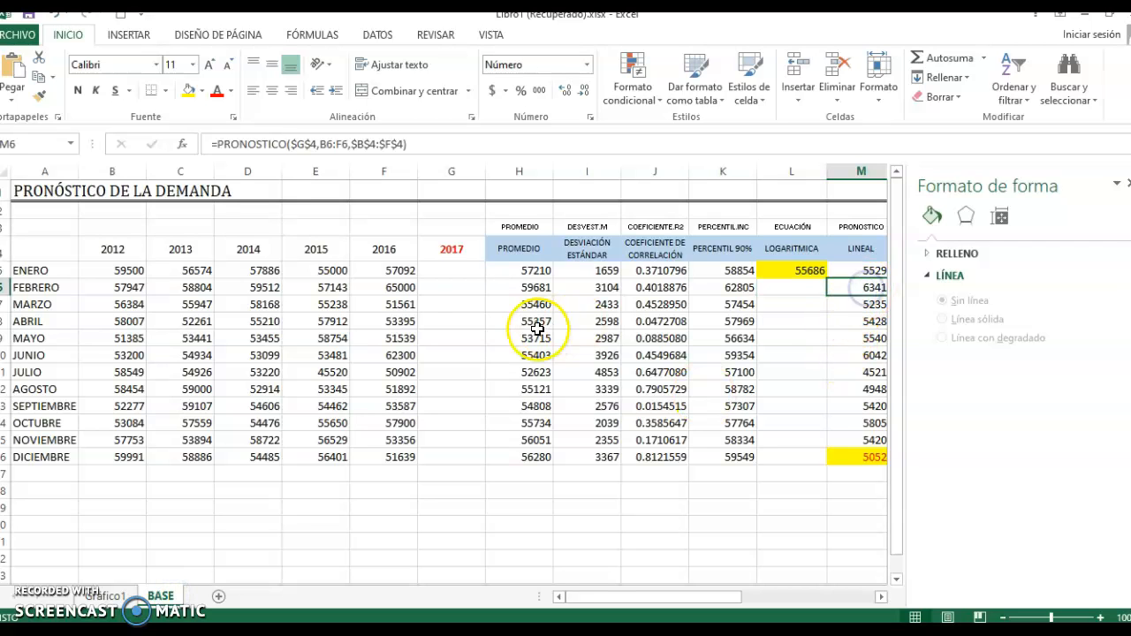
pyautogui.click(188, 90)
pyautogui.hscroll(3, 380, 297)
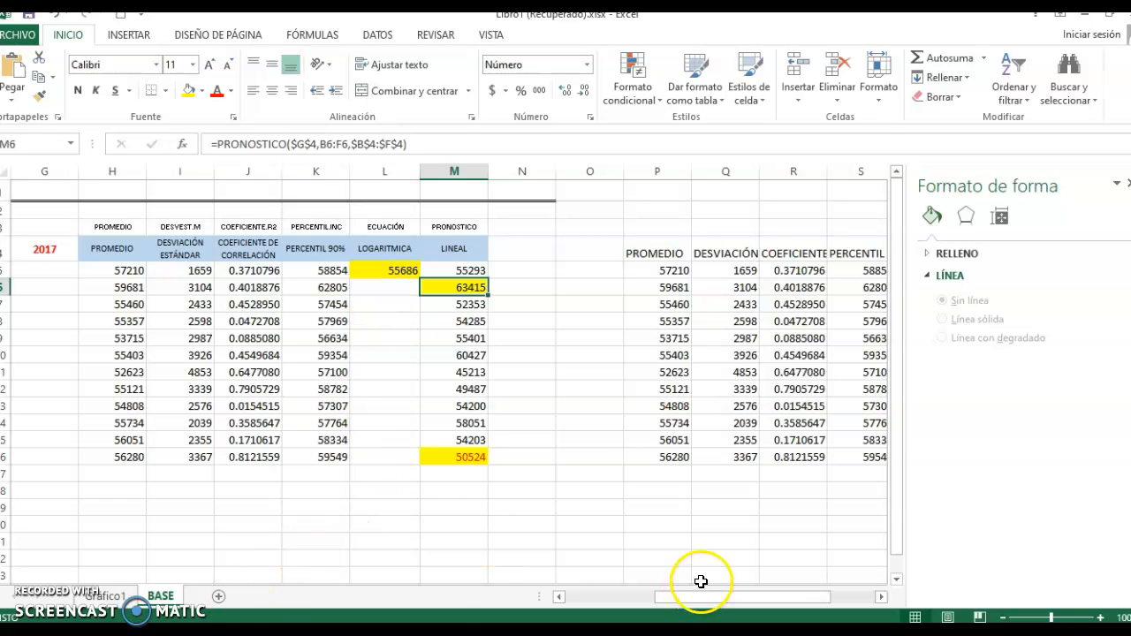
pyautogui.moveTo(709, 596); pyautogui.dragTo(620, 598)
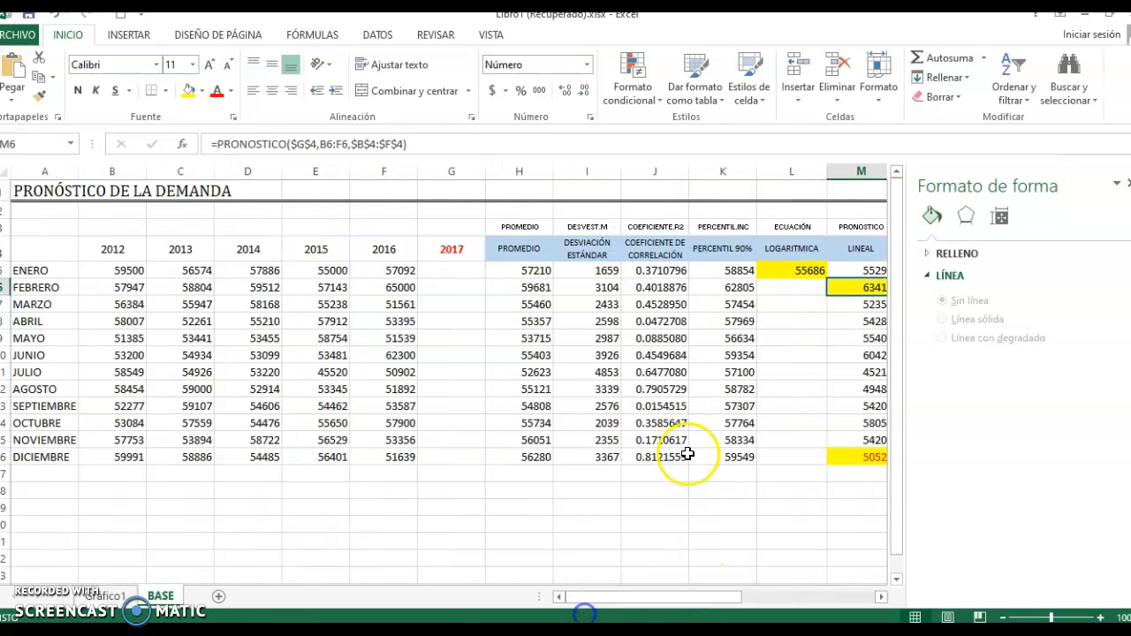
# Close the shape format pane and copy the prepared LOGARITMICA values for FEBRERO to DICIEMBRE from T6:T16
pyautogui.click(805, 281)
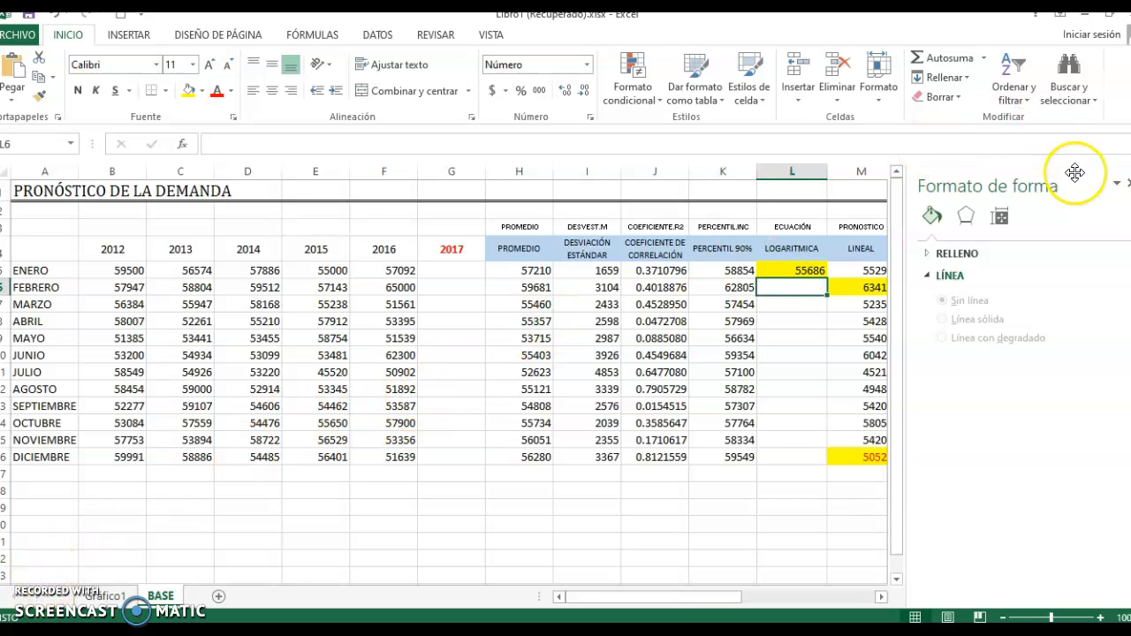
pyautogui.click(1127, 185)
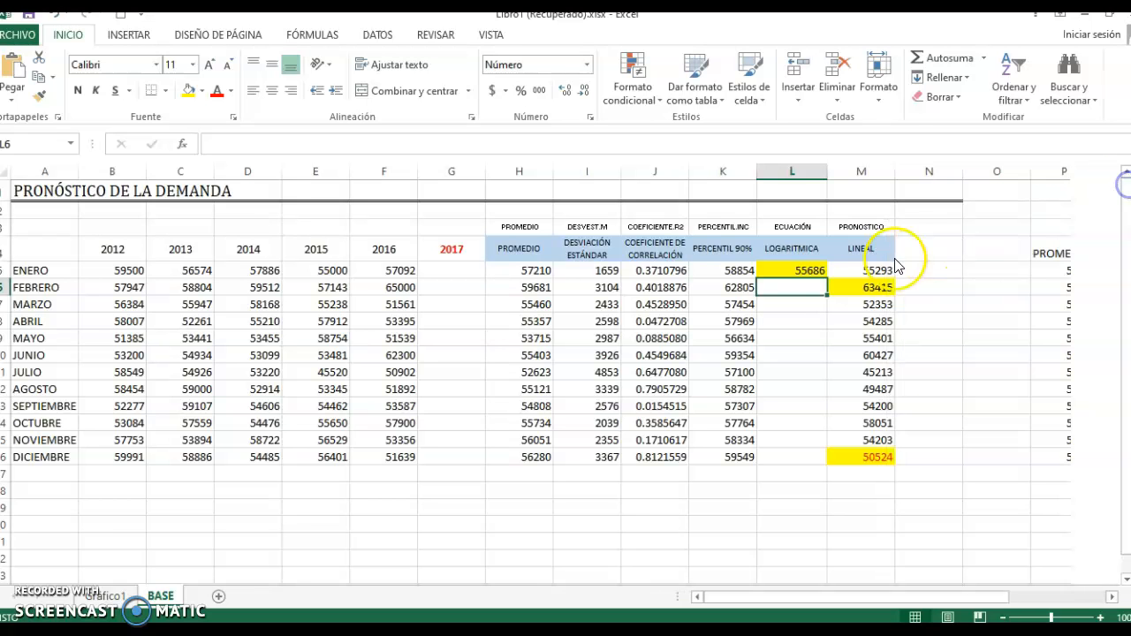
pyautogui.click(842, 240)
pyautogui.press('Right')
pyautogui.press('Right')
pyautogui.press('Right')
pyautogui.press('Right')
pyautogui.press('Right')
pyautogui.press('Right')
pyautogui.press('Right')
pyautogui.press('Right')
pyautogui.press('Right')
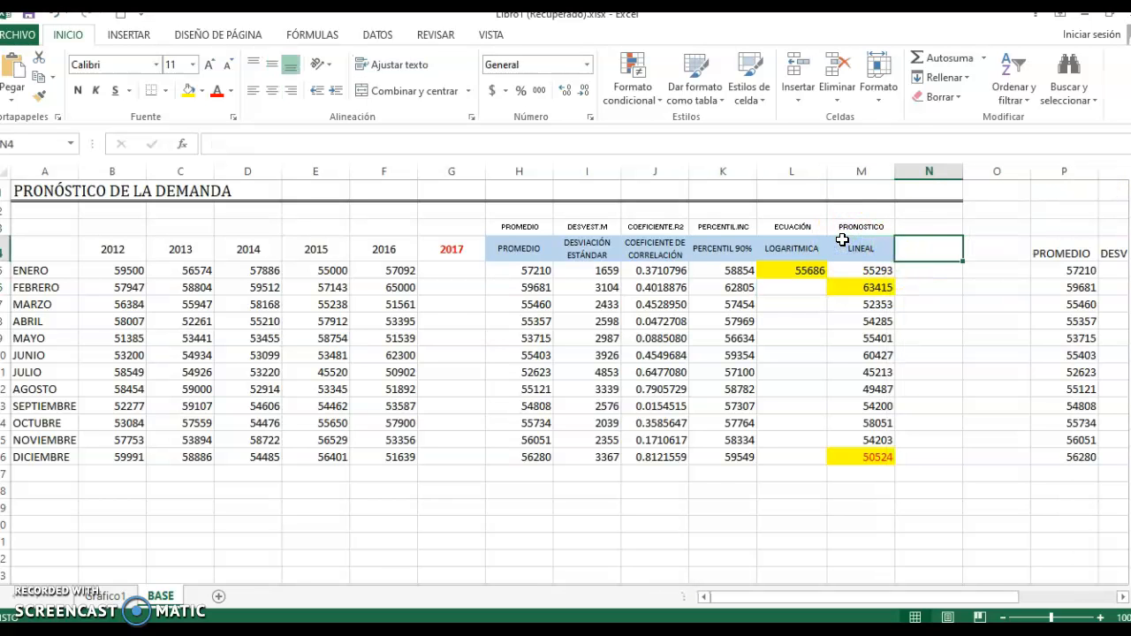
pyautogui.press('Right')
pyautogui.press('Left')
pyautogui.press('Left')
pyautogui.press('Left')
pyautogui.press('Down')
pyautogui.hotkey('ctrl', 'shift', 'Down')
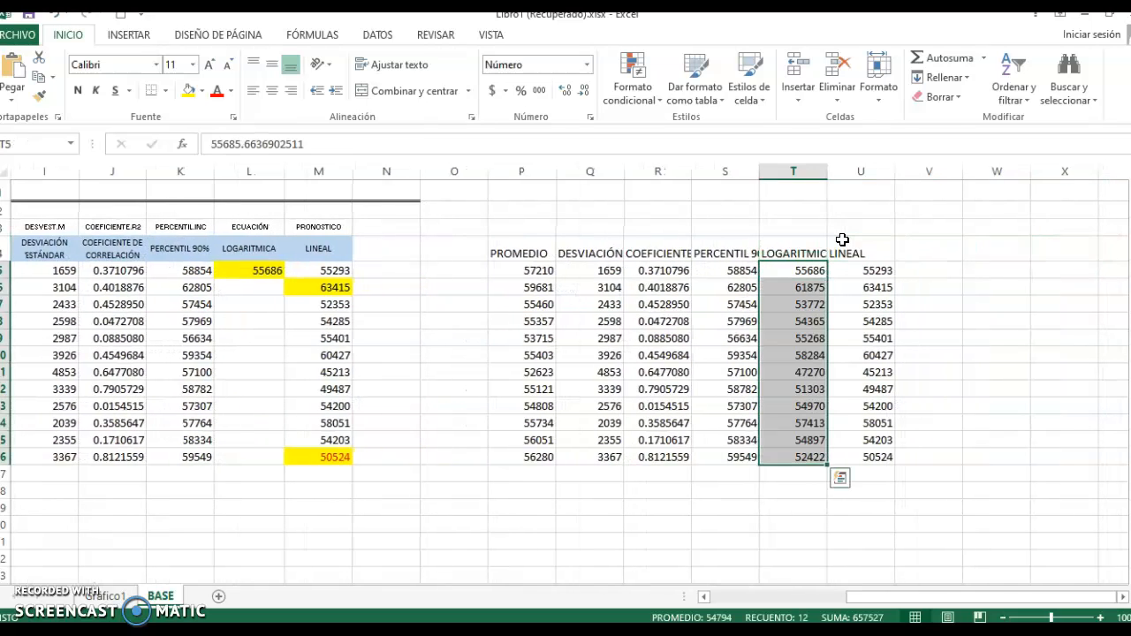
pyautogui.press('Down')
pyautogui.hotkey('shift', 'Down')
pyautogui.hotkey('shift', 'Down')
pyautogui.hotkey('ctrl', 'shift', 'Down')
pyautogui.hotkey('ctrl', 'c')
# Paste the copied logarithmic forecasts into L6:L16 as values with number formatting
pyautogui.press('Left')
pyautogui.press('Left')
pyautogui.press('Left')
pyautogui.press('Left')
pyautogui.press('Left')
pyautogui.press('Left')
pyautogui.press('Left')
pyautogui.press('Left')
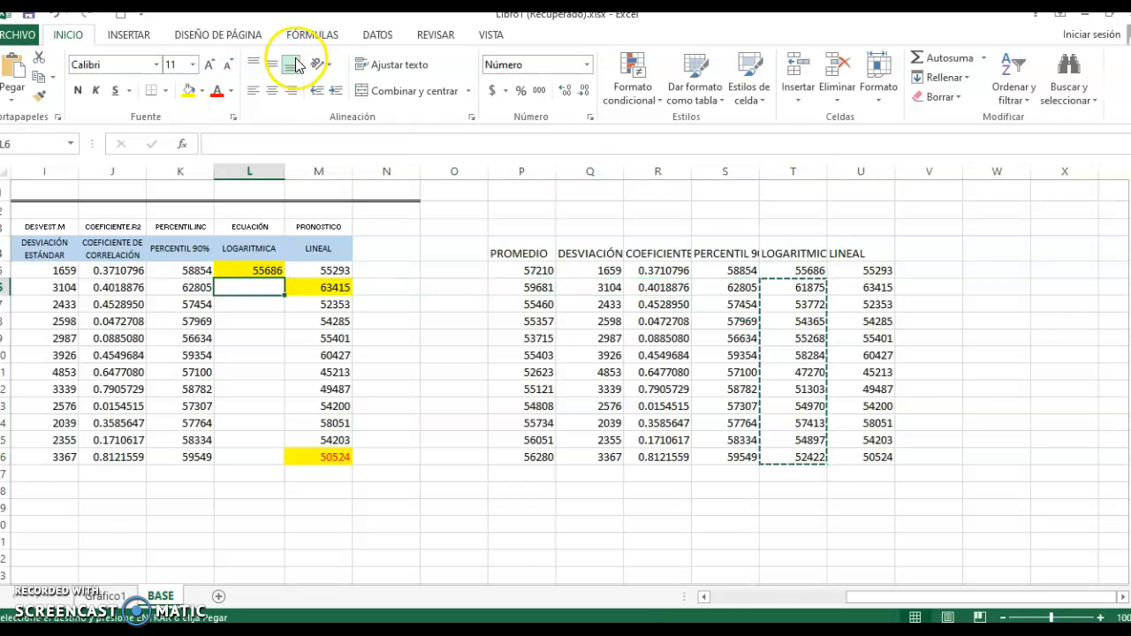
pyautogui.click(16, 103)
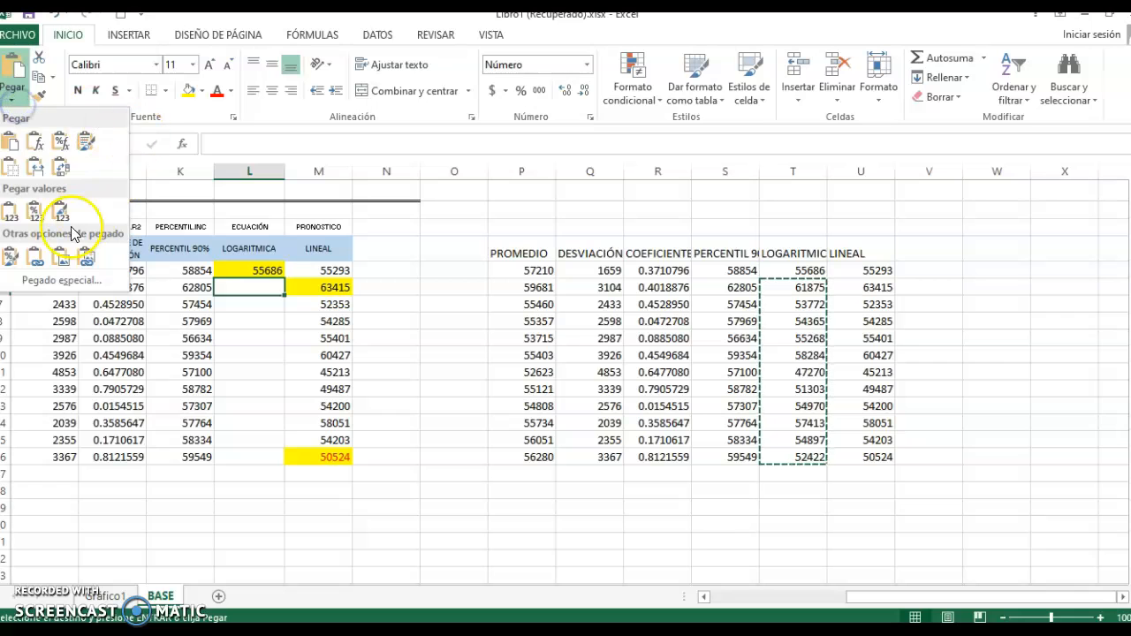
pyautogui.click(34, 211)
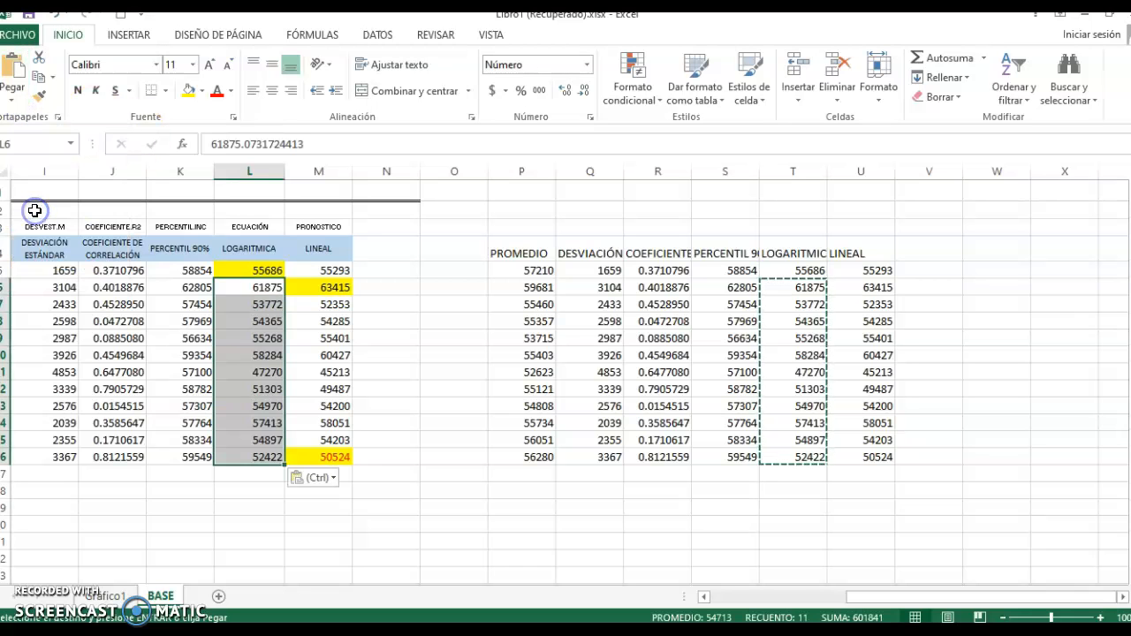
# Review the PROMEDIO, DESVIACIÓN ESTÁNDAR and COEFICIENTE DE CORRELACIÓN columns for ENERO to DICIEMBRE
pyautogui.click(240, 323)
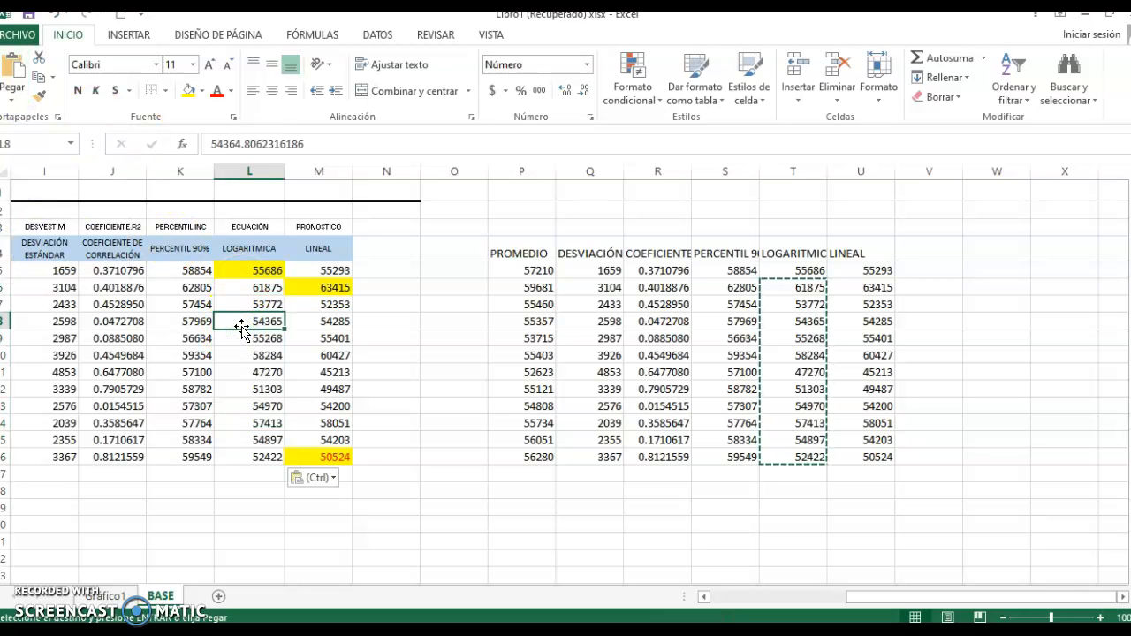
pyautogui.hotkey('ctrl', 'Up')
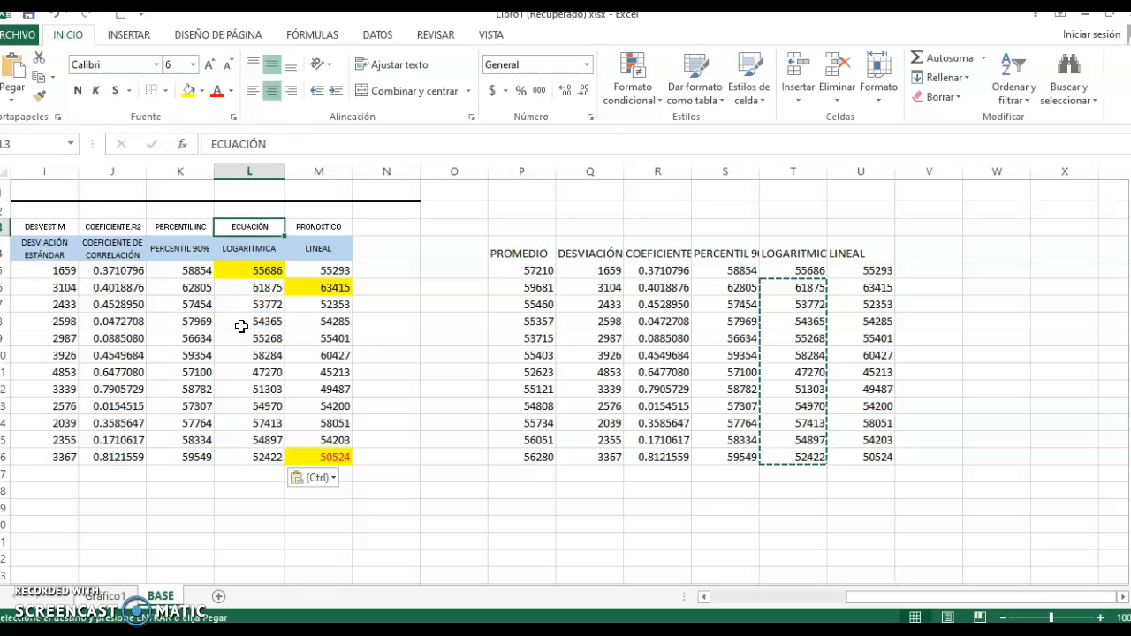
pyautogui.press('Down')
pyautogui.hotkey('ctrl', 'Left')
pyautogui.press('Left')
pyautogui.hotkey('ctrl', 'Down')
pyautogui.hotkey('ctrl', 'Up')
pyautogui.press('Right')
pyautogui.press('Right')
pyautogui.press('Right')
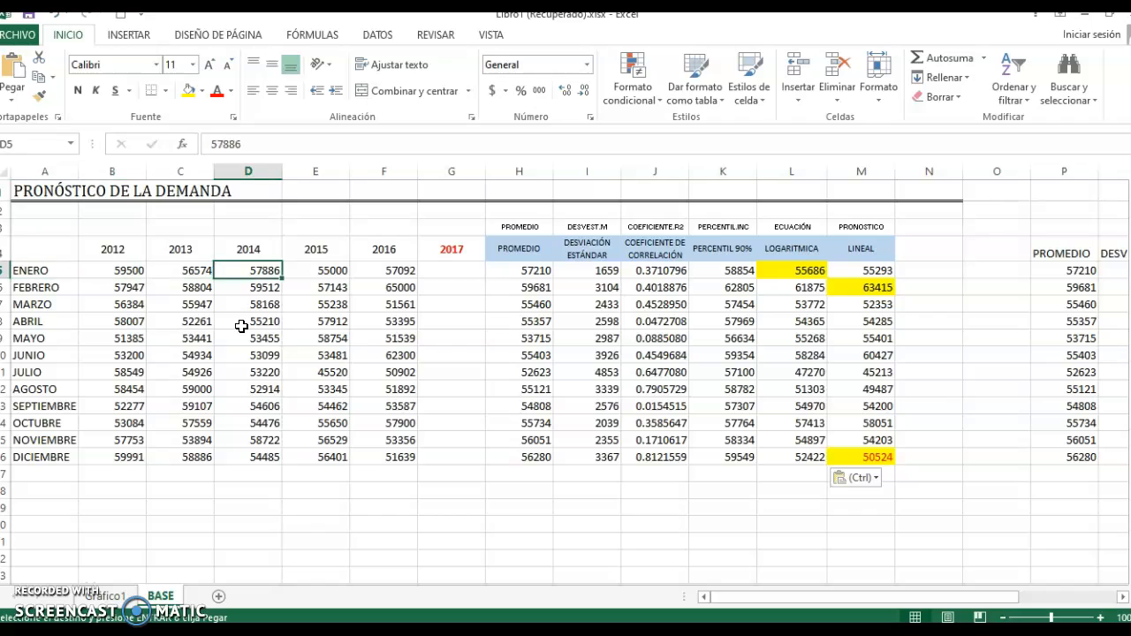
pyautogui.press('Up')
pyautogui.press('Right')
pyautogui.press('Right')
pyautogui.press('Right')
pyautogui.press('Right')
pyautogui.press('Right')
pyautogui.press('Left')
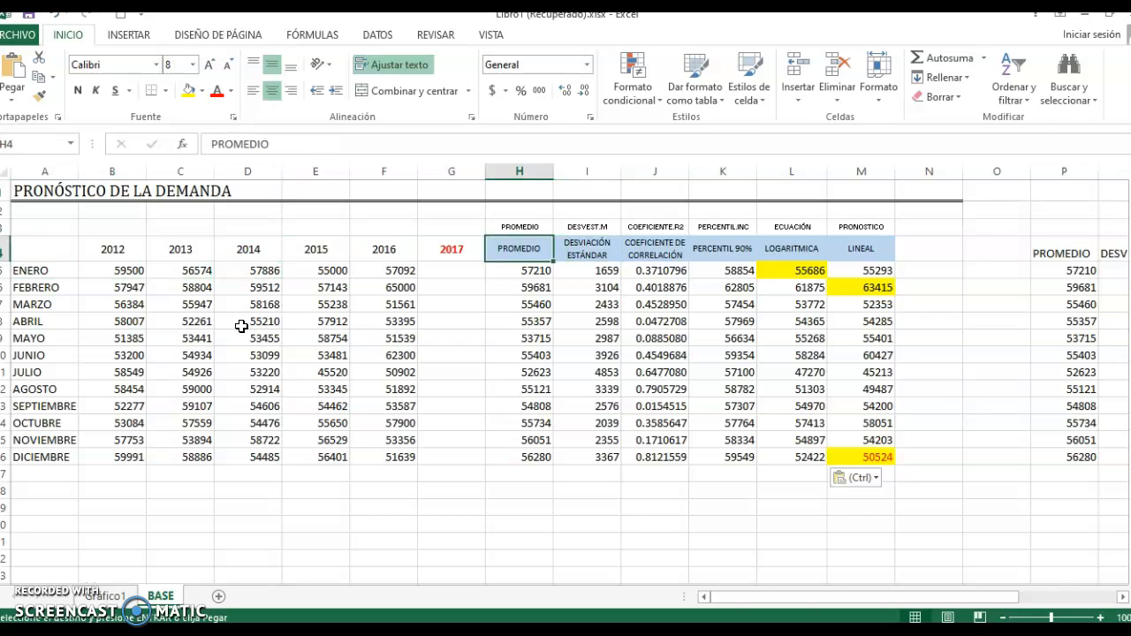
pyautogui.press('Down')
pyautogui.hotkey('shift', 'Right')
pyautogui.hotkey('shift', 'Right')
pyautogui.hotkey('ctrl', 'shift', 'Down')
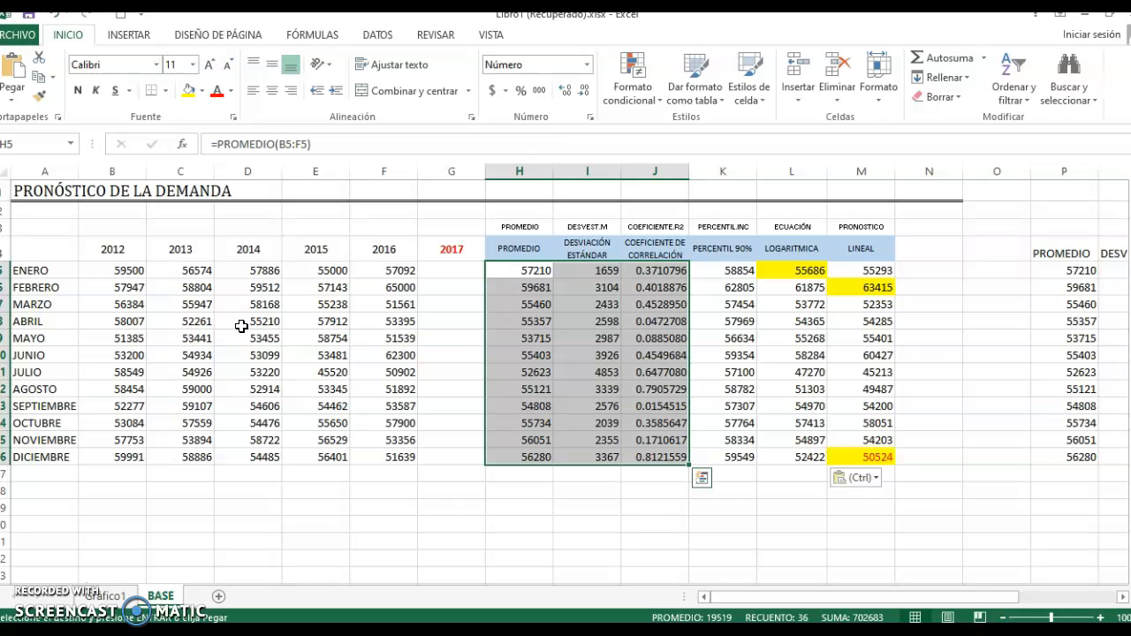
pyautogui.press('Right')
pyautogui.hotkey('ctrl', 'shift', 'Down')
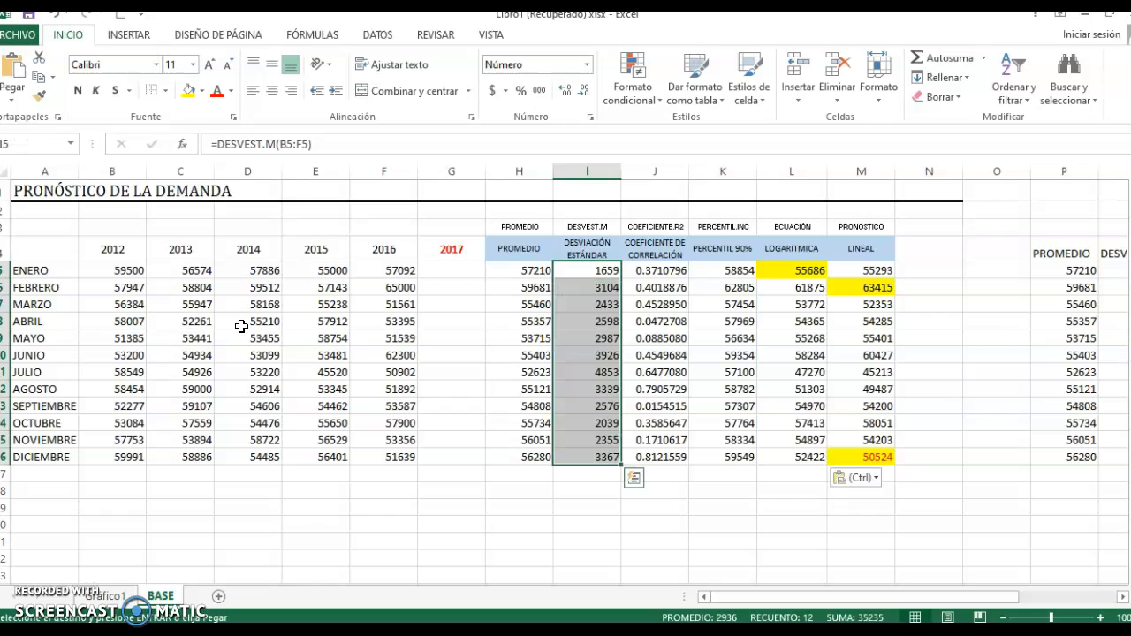
pyautogui.press('Left')
pyautogui.hotkey('ctrl', 'shift', 'Down')
pyautogui.press('Right')
pyautogui.press('Right')
pyautogui.hotkey('ctrl', 'shift', 'Down')
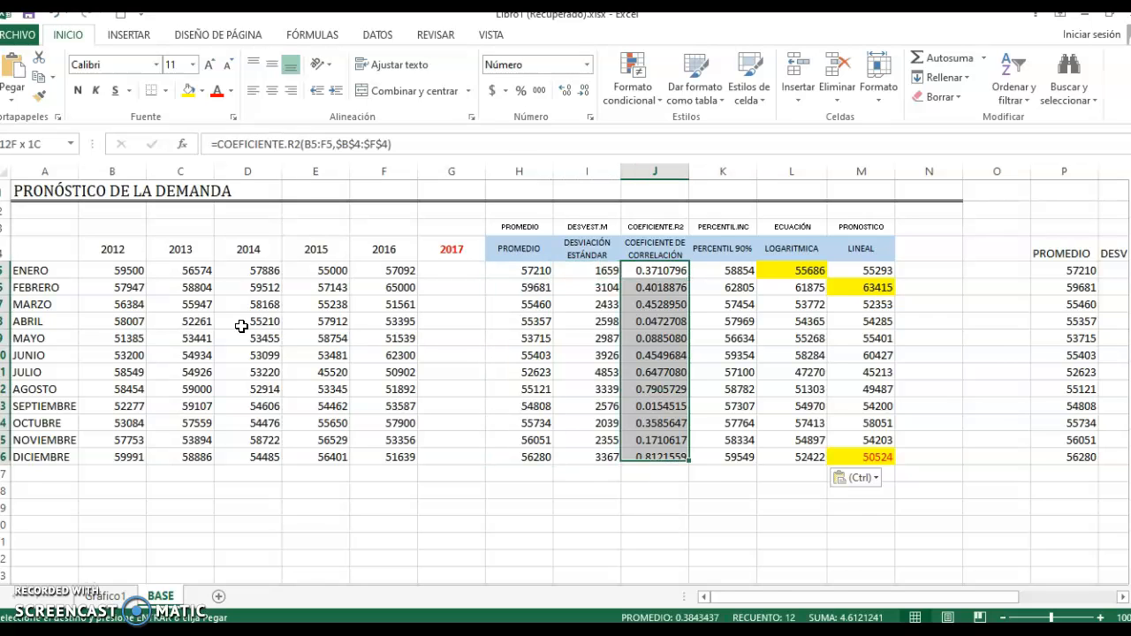
# Compare the correlation coefficients with the forecast results for DICIEMBRE and ENERO, including the column headings
pyautogui.hotkey('ctrl', 'Down')
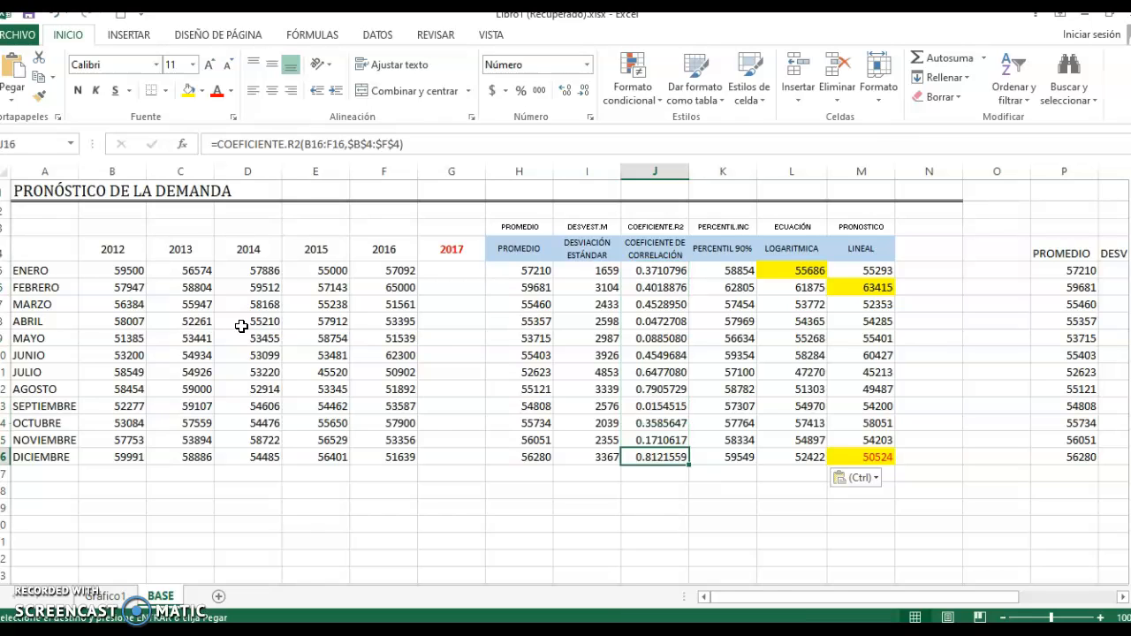
pyautogui.hotkey('ctrl', 'Left')
pyautogui.hotkey('ctrl', 'Right')
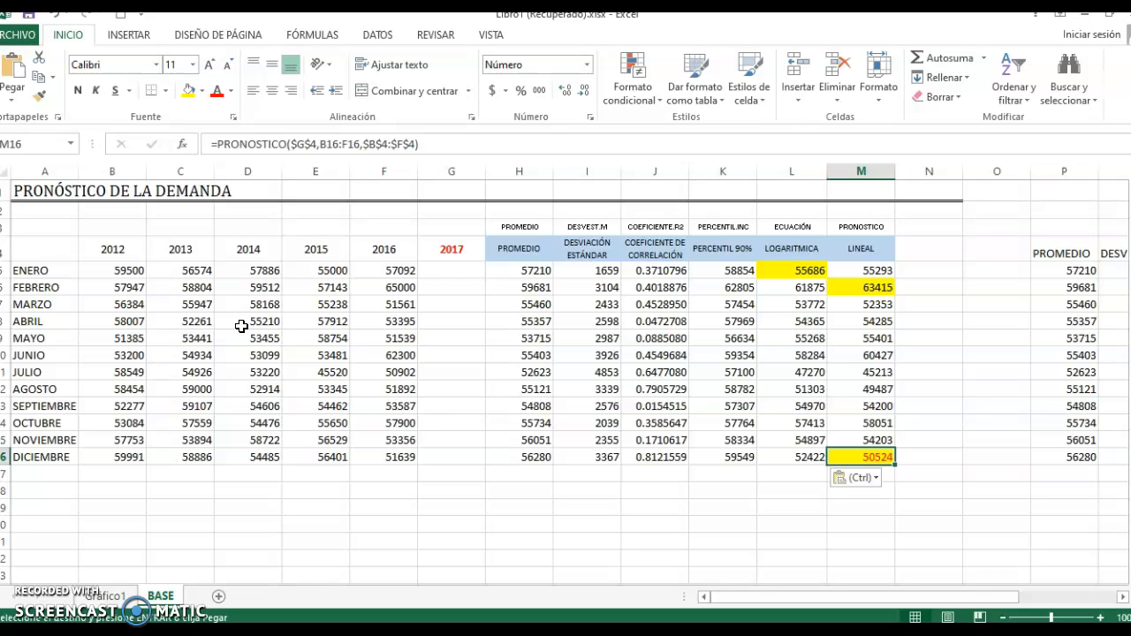
pyautogui.hotkey('ctrl', 'Up')
pyautogui.press('Left')
pyautogui.press('Left')
pyautogui.press('Left')
pyautogui.press('Left')
pyautogui.press('Down')
pyautogui.press('Down')
pyautogui.press('Right')
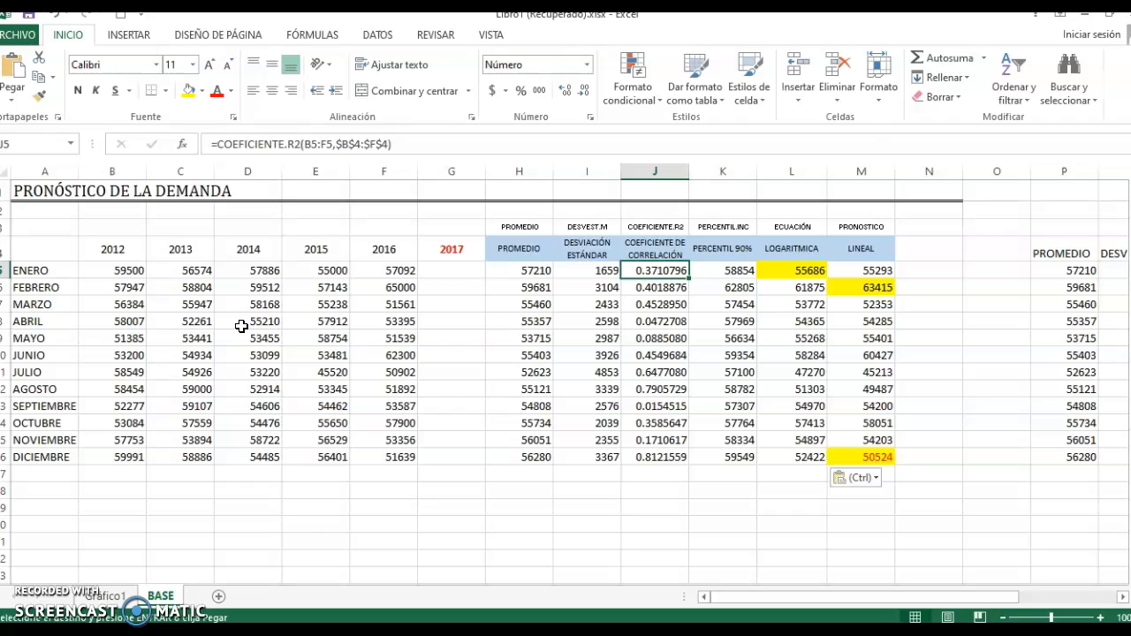
pyautogui.press('Right')
pyautogui.press('Right')
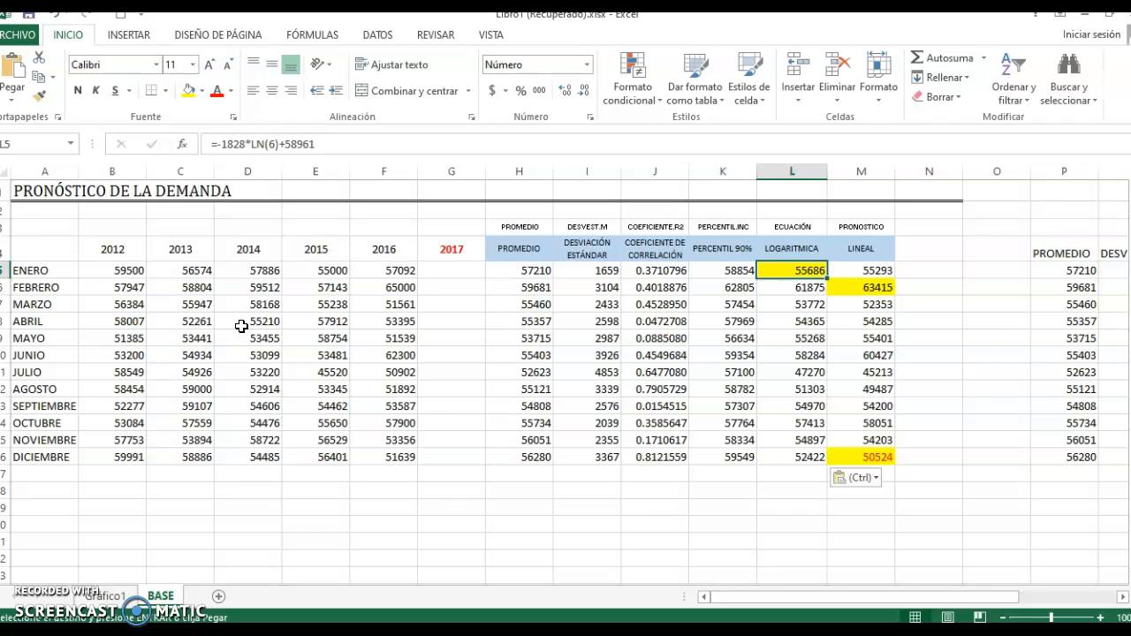
pyautogui.press('Up')
pyautogui.press('Left')
pyautogui.press('Up')
pyautogui.press('Left')
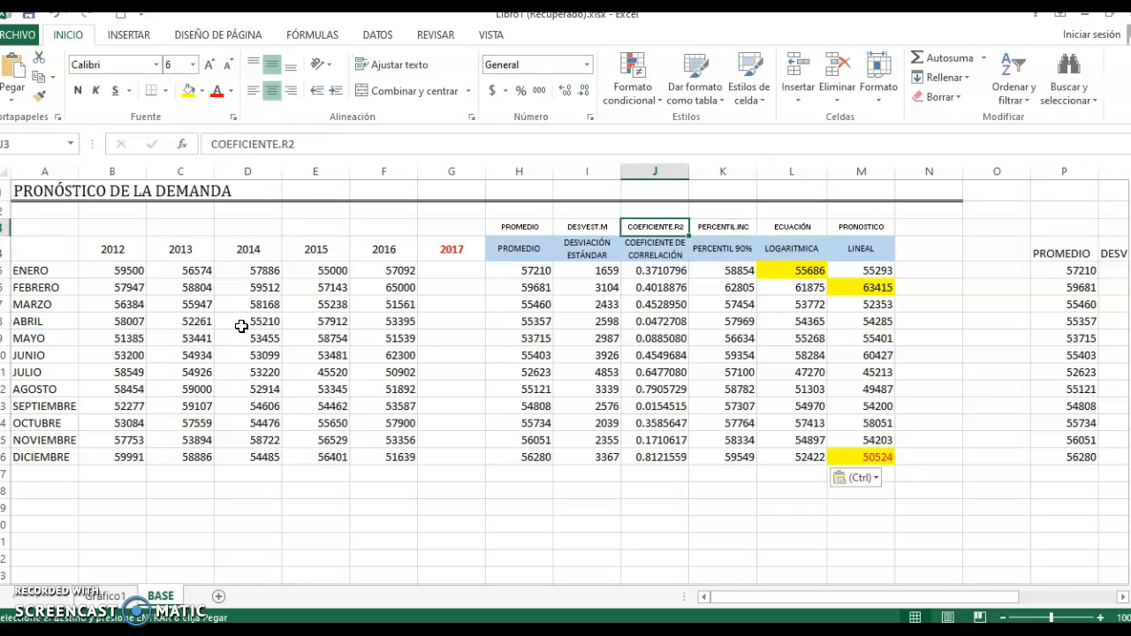
pyautogui.press('Down')
pyautogui.press('Right')
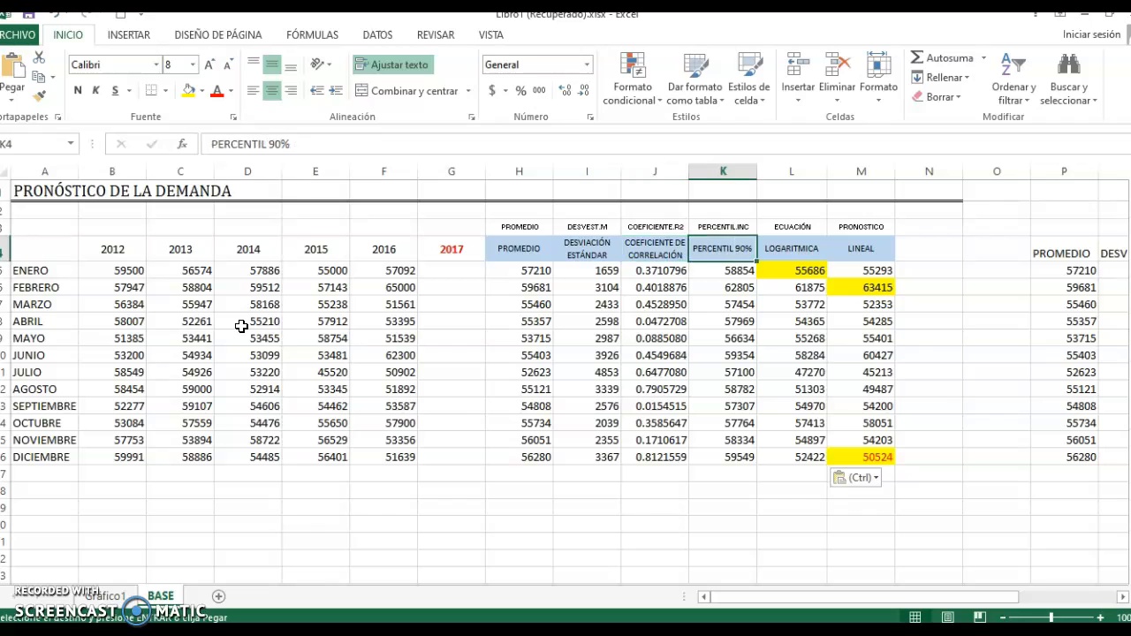
# Highlight the logarithmic forecasts for MARZO to JULIO in L7:L11 with yellow fill
pyautogui.press('Down')
pyautogui.press('Right')
pyautogui.hotkey('shift', 'Right')
pyautogui.press('Up')
pyautogui.hotkey('shift', 'Right')
pyautogui.press('Down')
pyautogui.press('Down')
pyautogui.press('Down')
pyautogui.hotkey('ctrl', 'shift', 'Down')
pyautogui.hotkey('shift', 'Up')
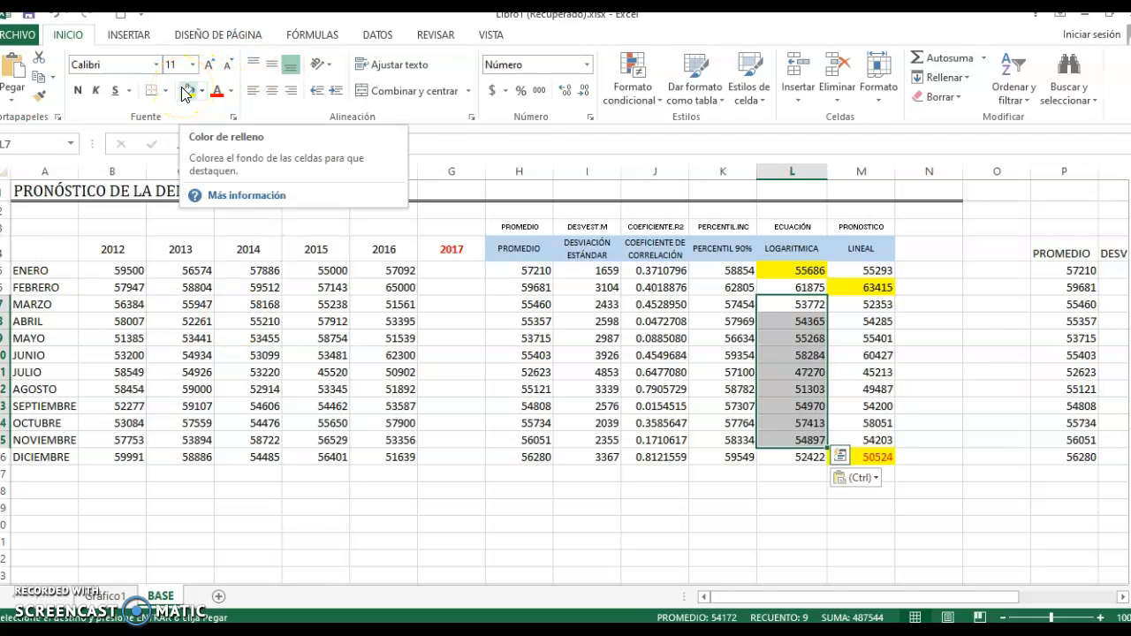
pyautogui.press('Up')
pyautogui.press('Down')
pyautogui.hotkey('shift', 'Down')
pyautogui.hotkey('shift', 'Down')
pyautogui.hotkey('shift', 'Down')
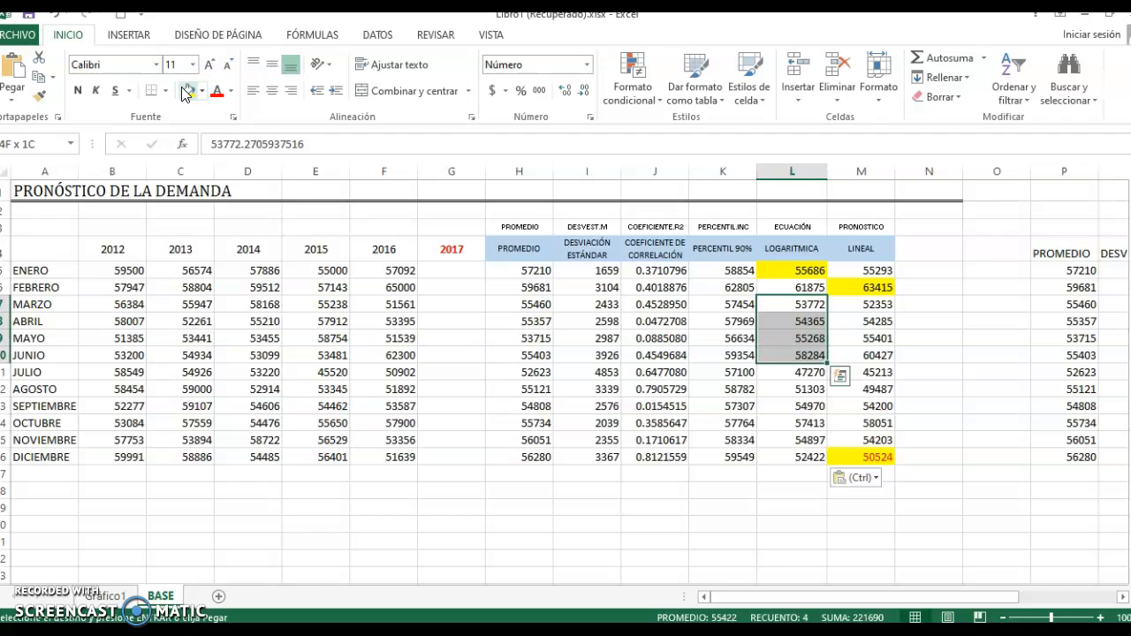
pyautogui.hotkey('shift', 'Down')
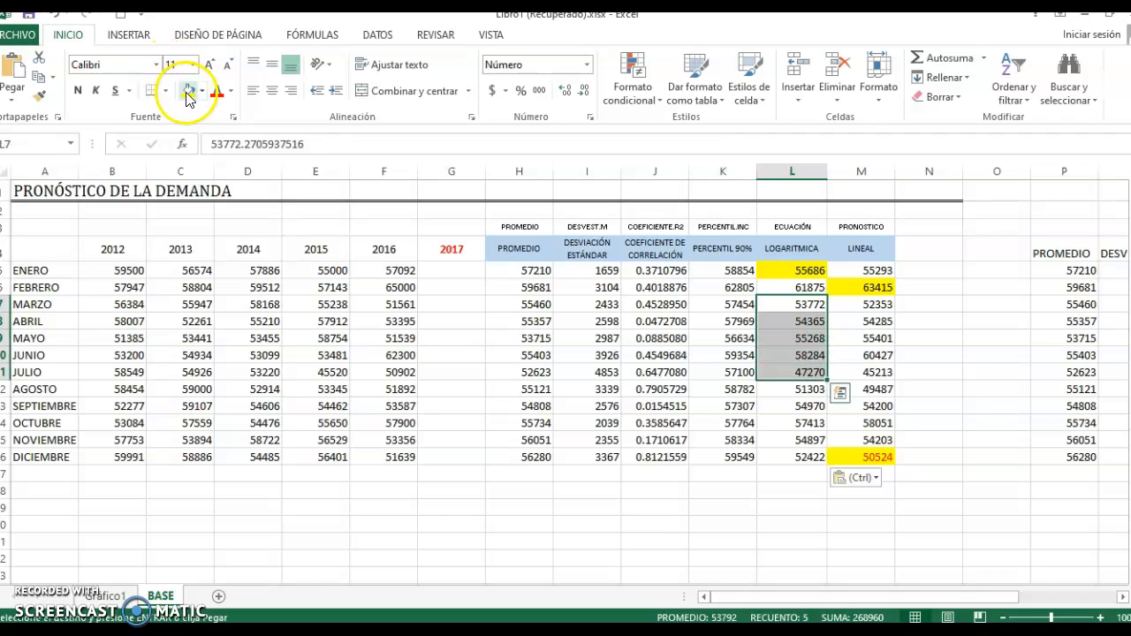
pyautogui.click(187, 92)
# Highlight the logarithmic forecasts for SEPTIEMBRE to NOVIEMBRE in L13:L15 and AGOSTO's linear forecast in M12 with yellow fill
pyautogui.press('Down')
pyautogui.hotkey('shift', 'Down')
pyautogui.press('Down')
pyautogui.press('Down')
pyautogui.press('Down')
pyautogui.press('Down')
pyautogui.press('Down')
pyautogui.press('Down')
pyautogui.press('Up')
pyautogui.hotkey('shift', 'Down')
pyautogui.hotkey('shift', 'Down')
pyautogui.click(188, 92)
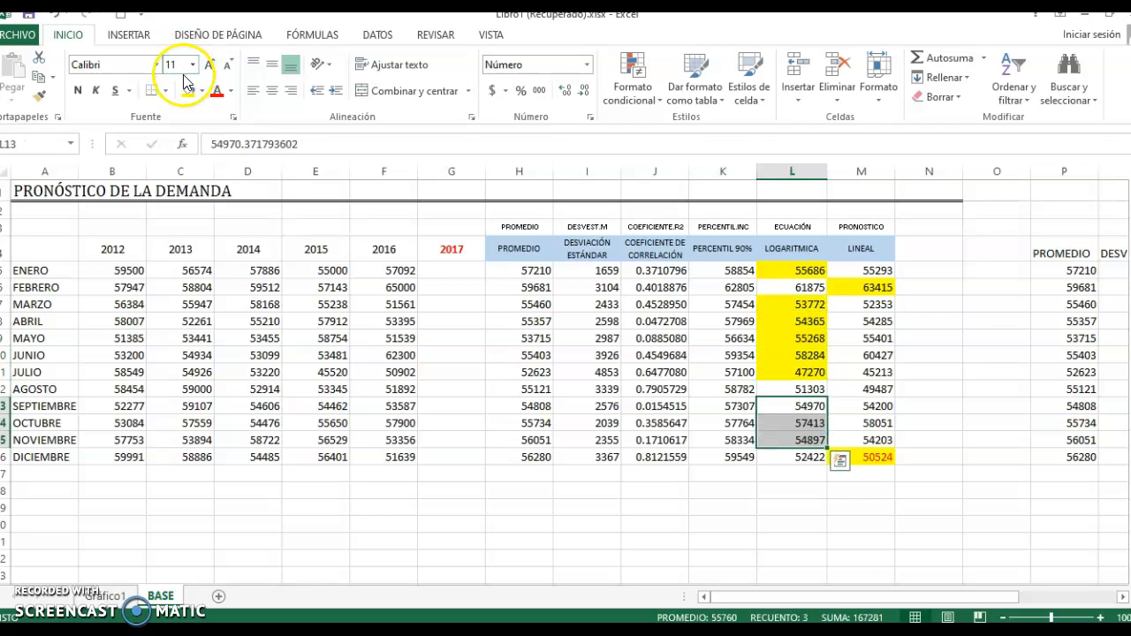
pyautogui.click(855, 388)
pyautogui.click(187, 92)
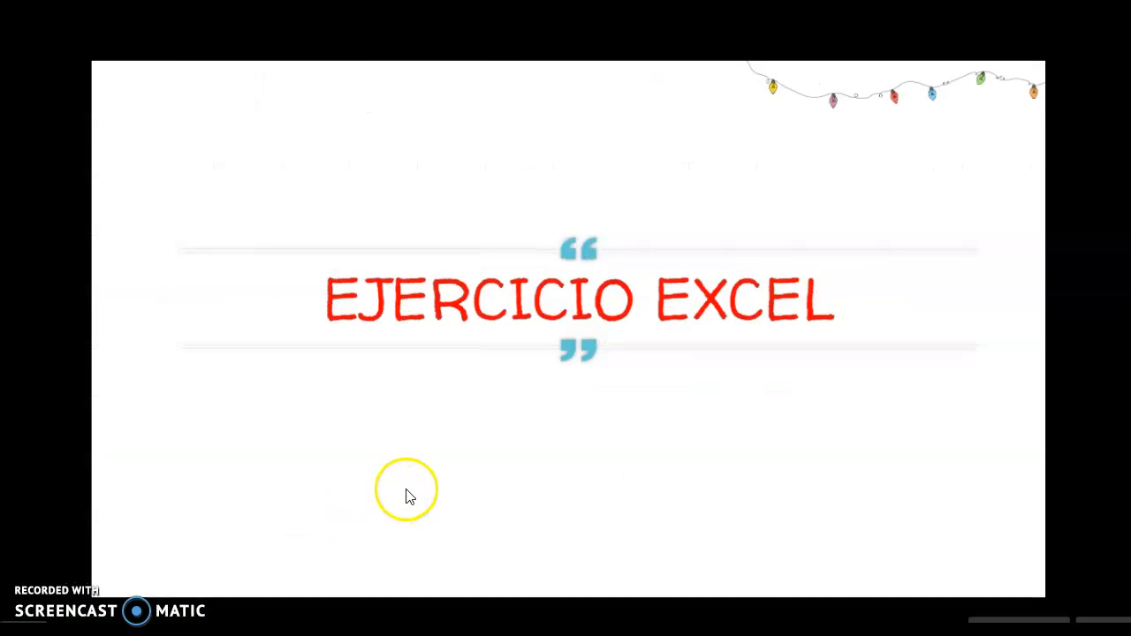
pyautogui.click(405, 493)
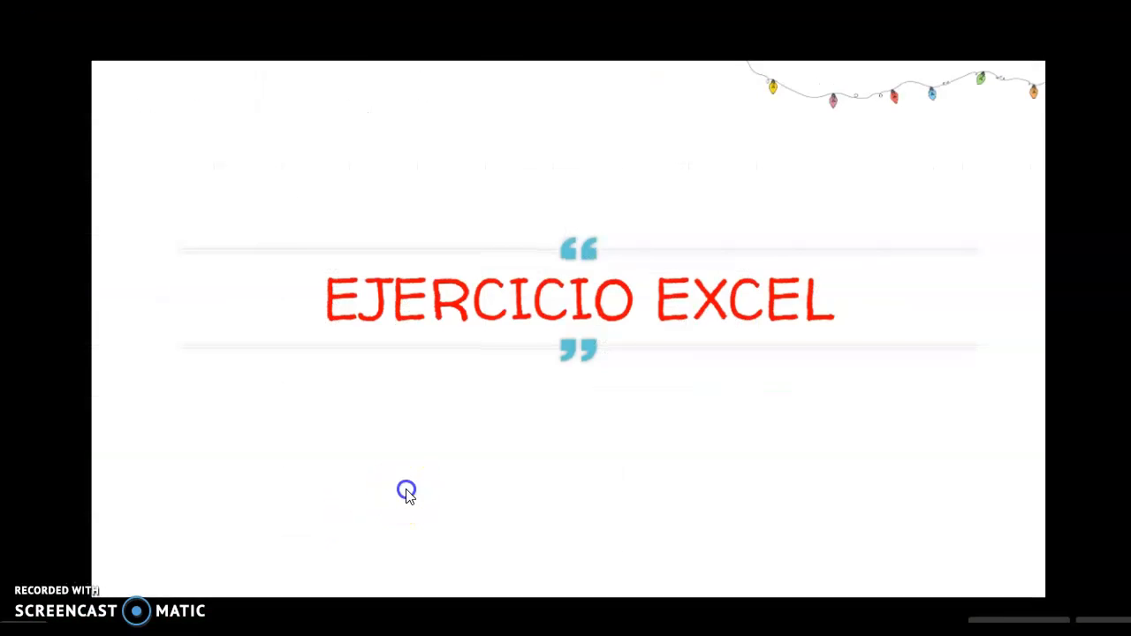